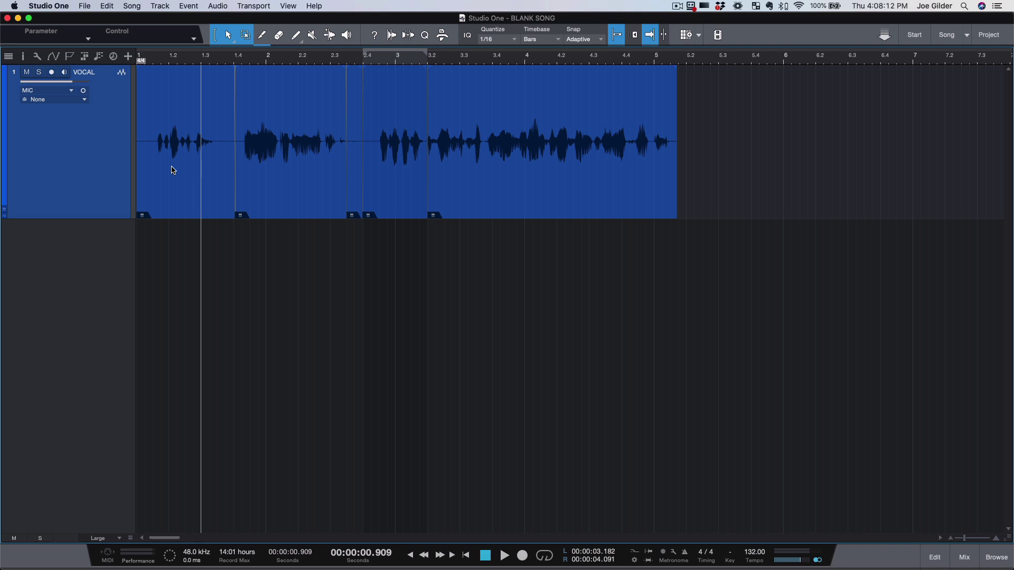
# Step: Review the keyboard mapping schemes available in the keyboard shortcut preferences, and leave without changing anything
pyautogui.hotkey('alt', 'k')
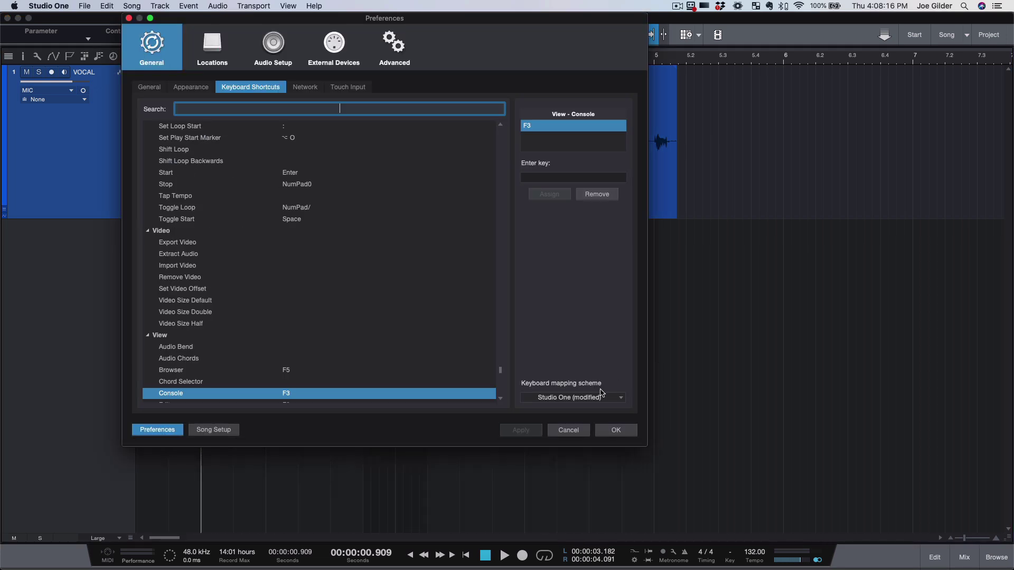
pyautogui.click(584, 398)
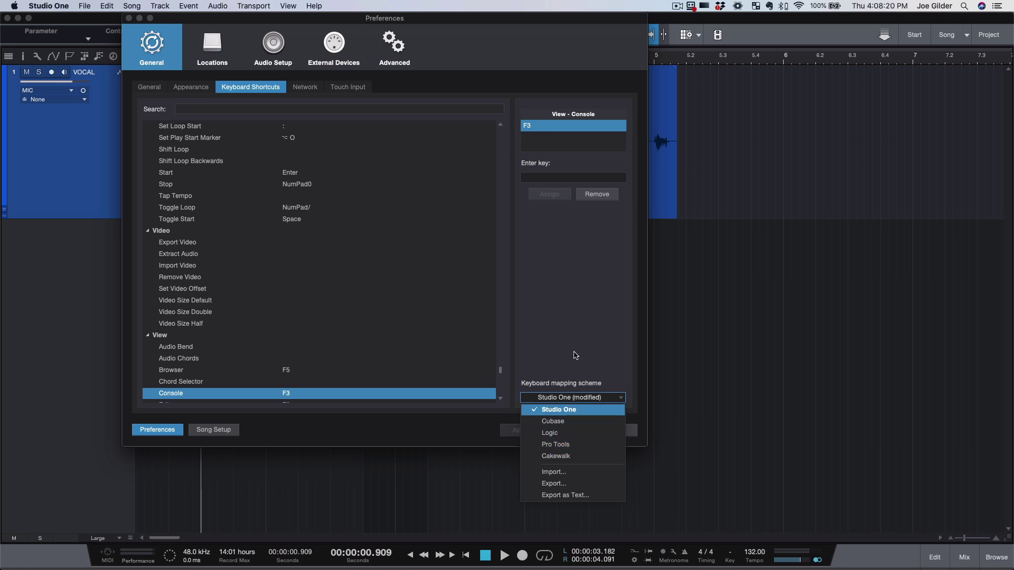
pyautogui.click(582, 337)
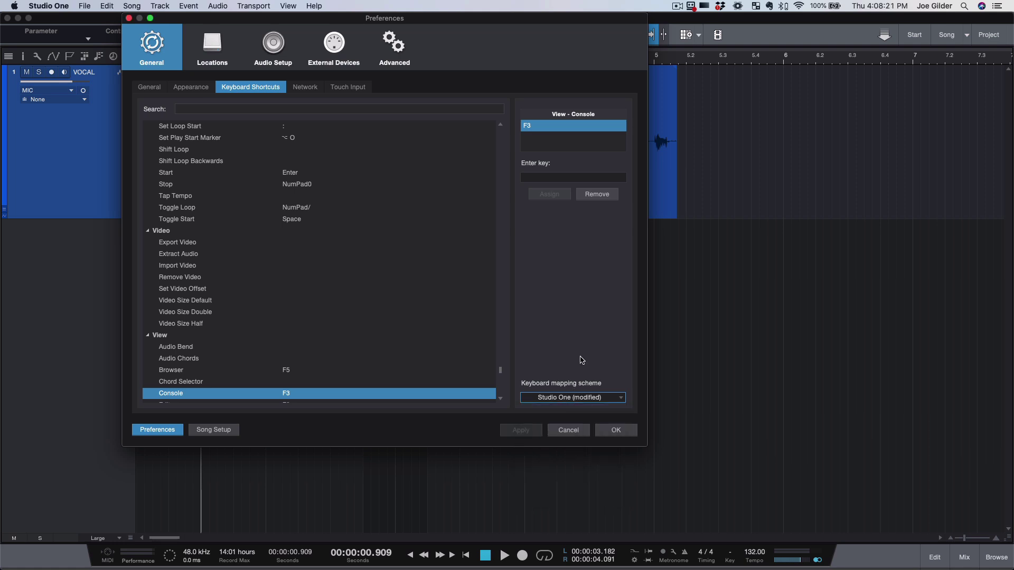
pyautogui.click(569, 430)
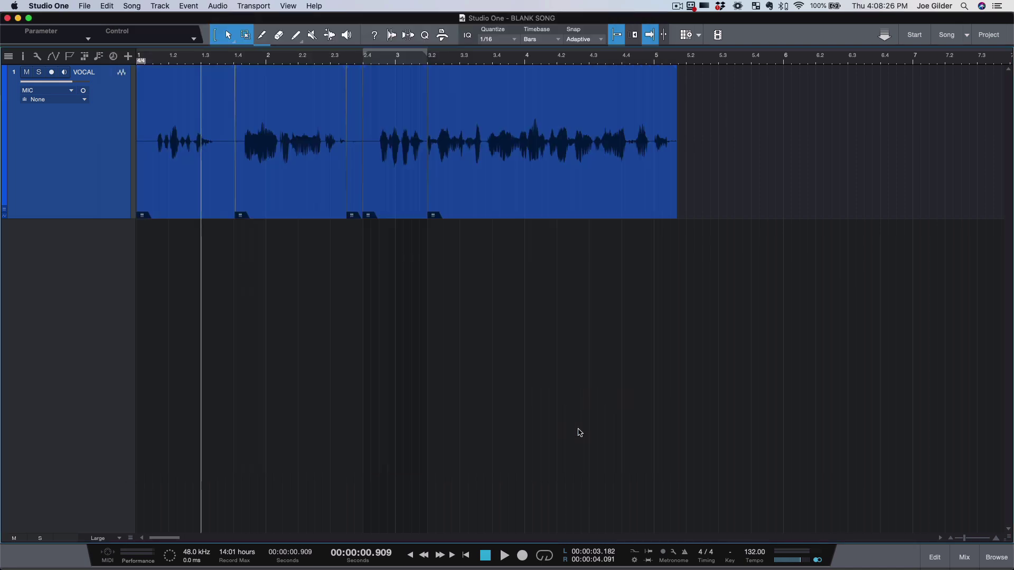
# Step: Select the two VOCAL events that meet near beat 3.2 and turn snapping off
pyautogui.scroll(4, 533, 179)
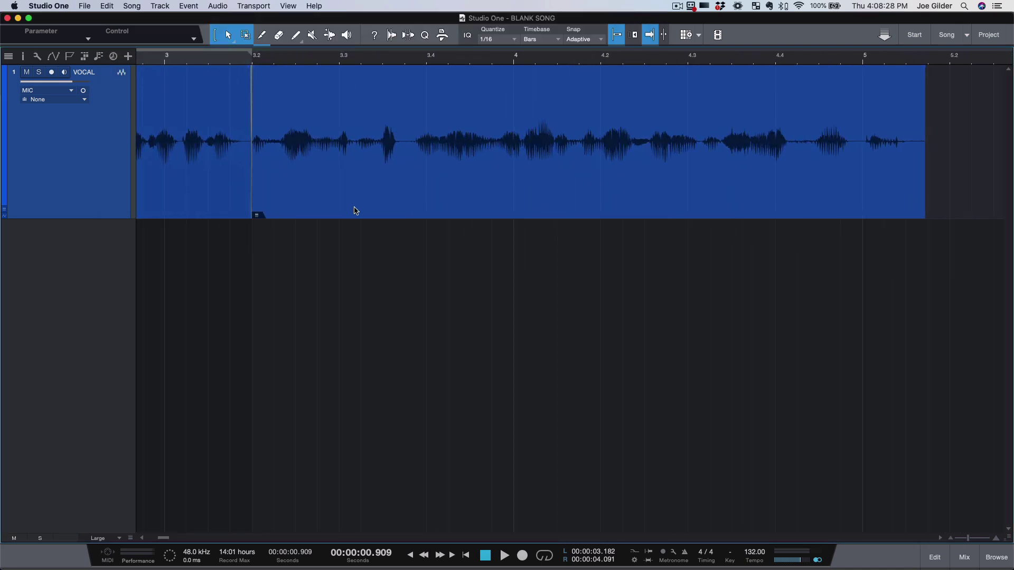
pyautogui.moveTo(251, 211)
pyautogui.mouseDown()
pyautogui.moveTo(233, 211)
pyautogui.moveTo(256, 212)
pyautogui.mouseUp()
pyautogui.press('n')
pyautogui.hscroll(2, 423, 196)
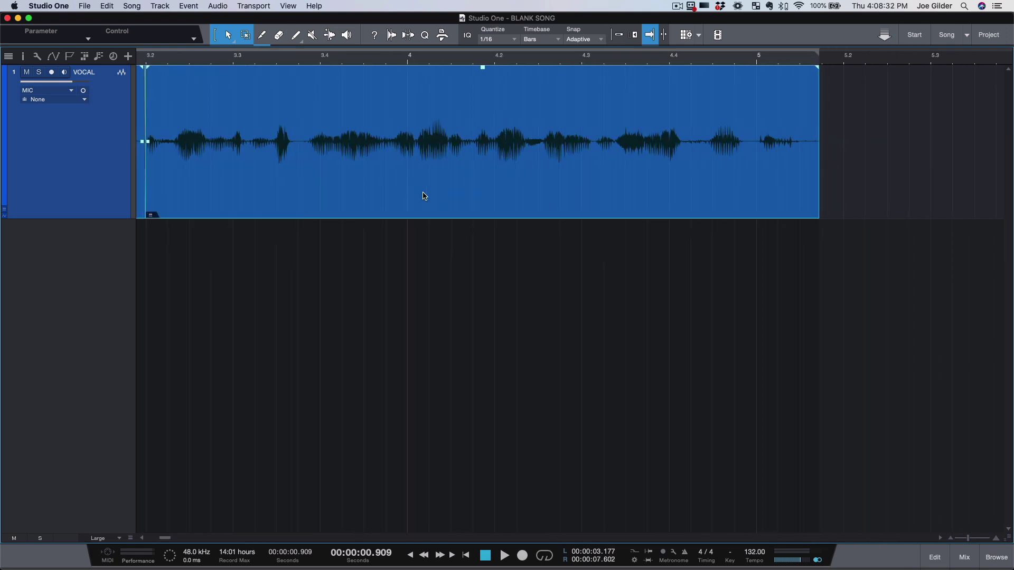
# Step: Examine the VOCAL waveform through to its end, placing the playhead at 7.200 seconds
pyautogui.hscroll(-10, 423, 196)
pyautogui.scroll(-5, 423, 196)
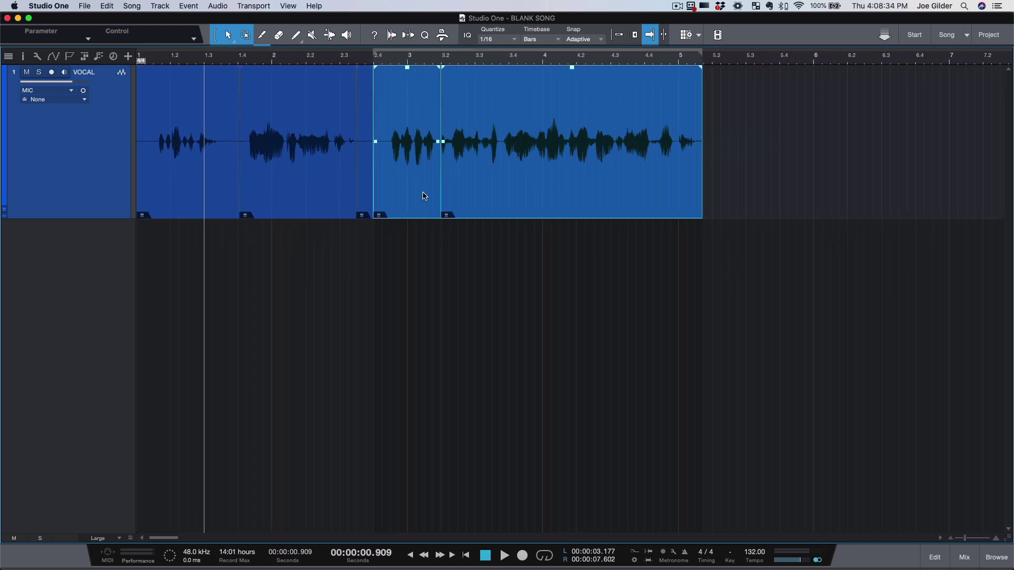
pyautogui.scroll(2, 423, 196)
pyautogui.scroll(5, 423, 196)
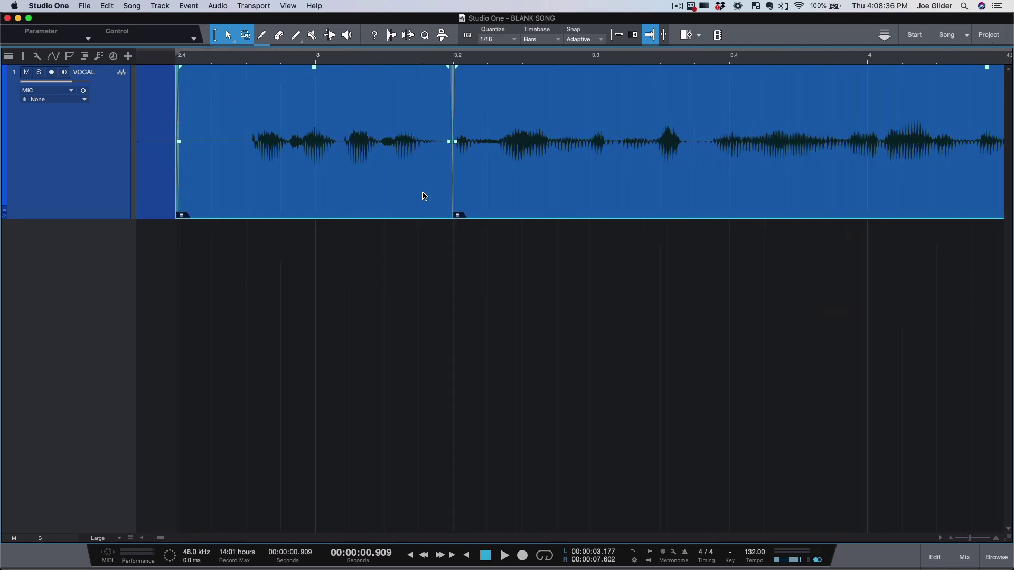
pyautogui.hscroll(5, 423, 196)
pyautogui.hscroll(2, 423, 195)
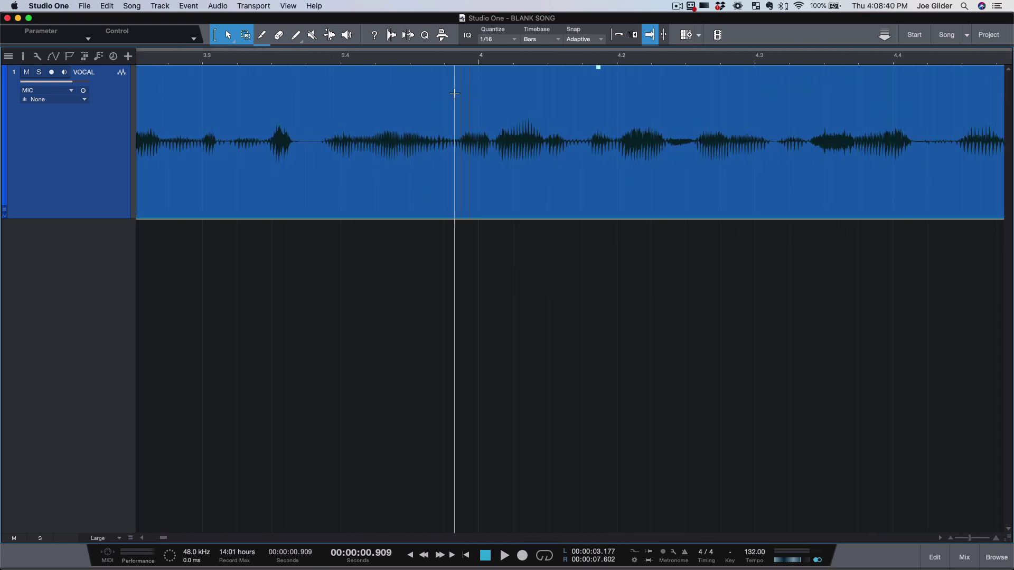
pyautogui.hscroll(10, 478, 101)
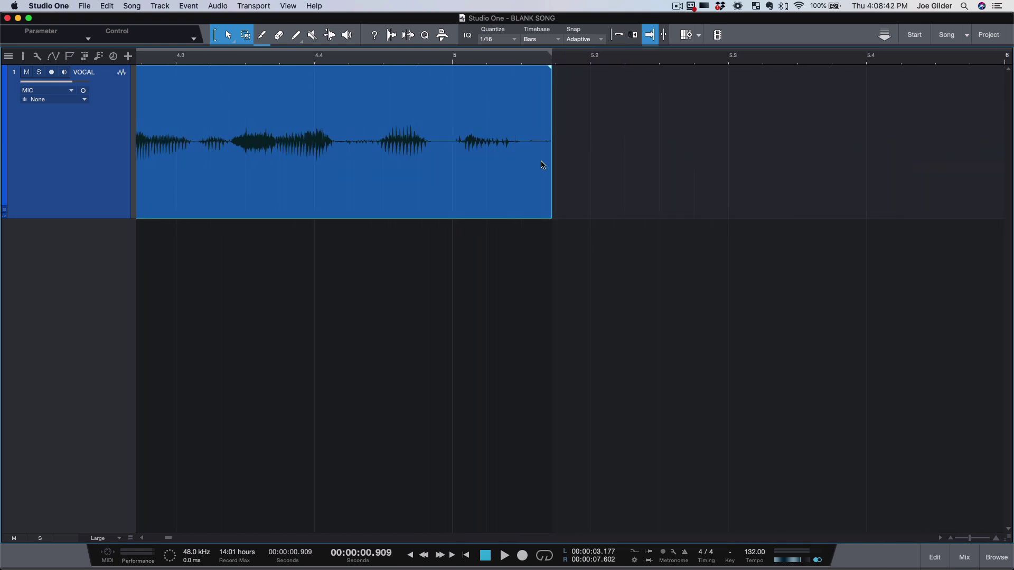
pyautogui.click(433, 150)
pyautogui.scroll(-5, 423, 145)
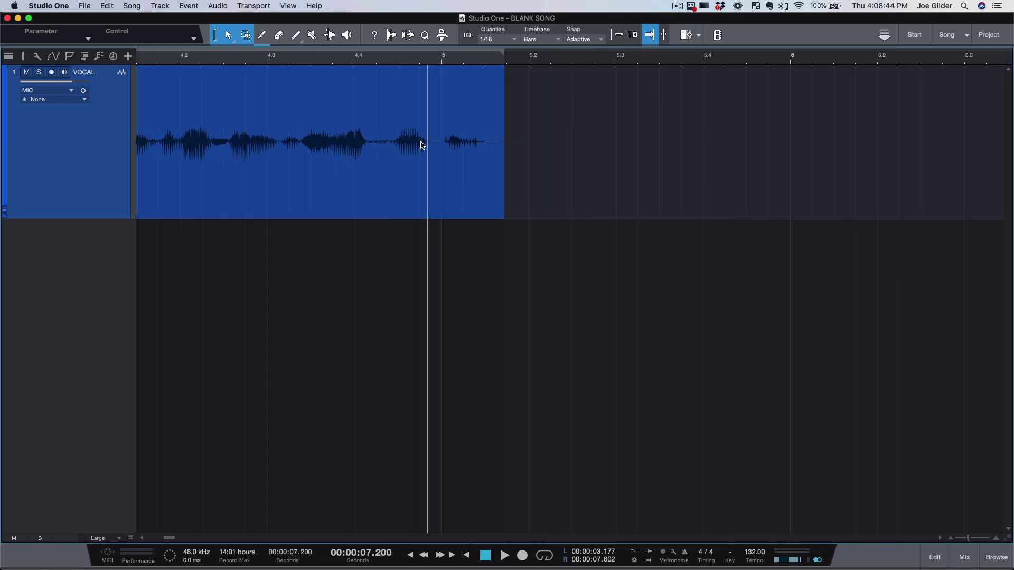
pyautogui.scroll(-3, 423, 145)
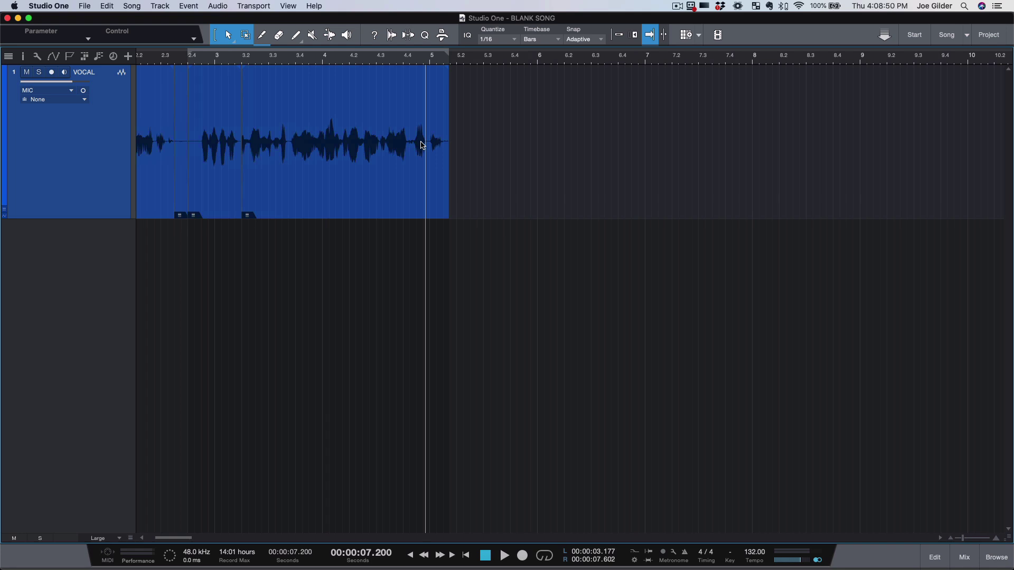
pyautogui.hscroll(-3, 378, 174)
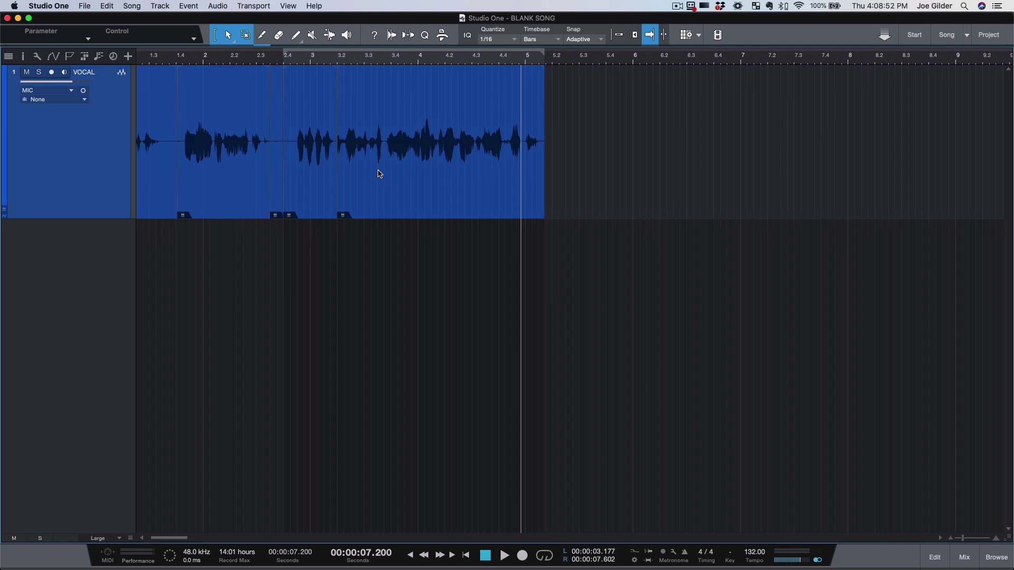
# Step: Select the last VOCAL event, view it zoomed in and out, and toggle snapping on and back off
pyautogui.click(392, 203)
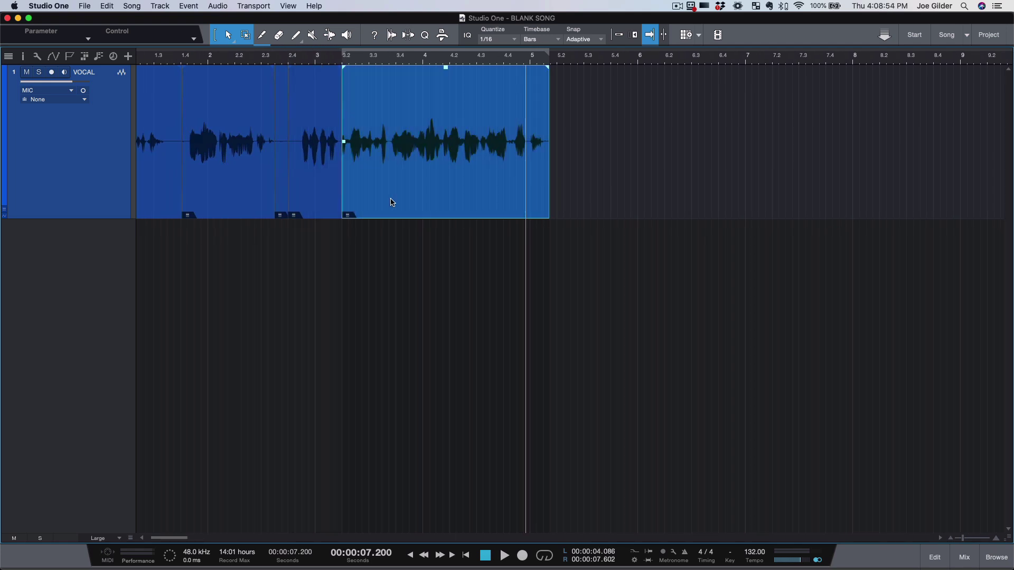
pyautogui.press('z')
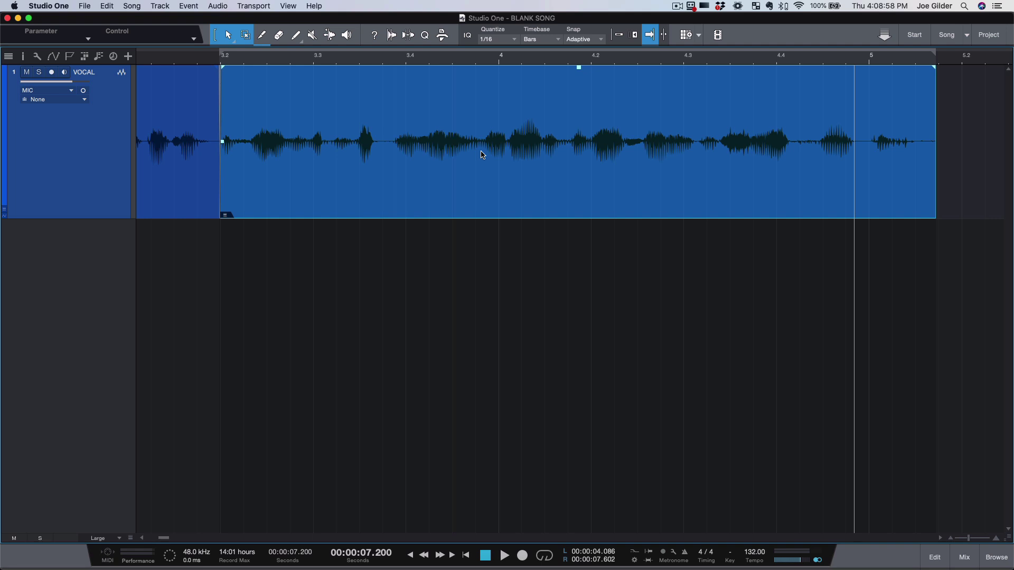
pyautogui.press('z')
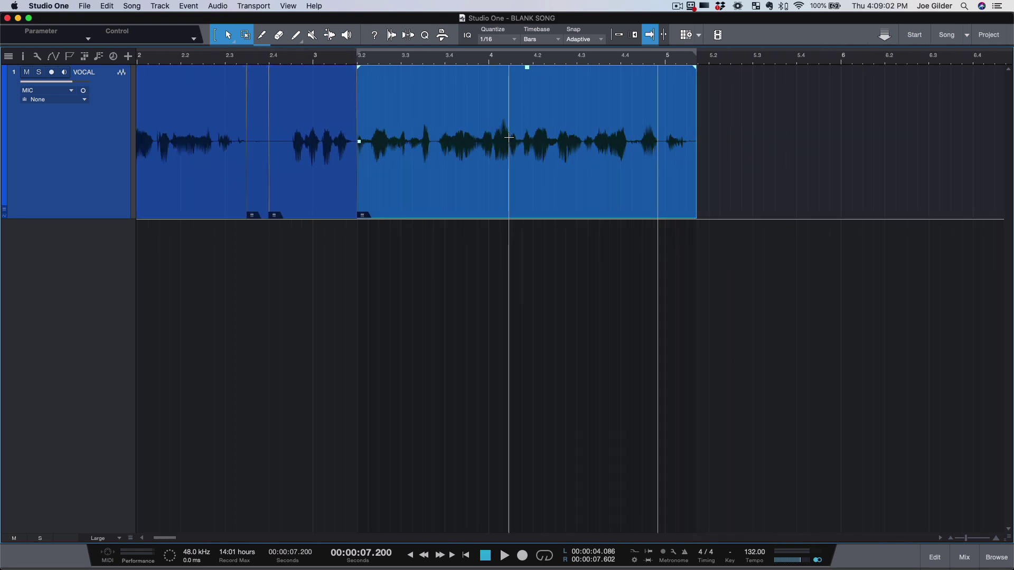
pyautogui.press('n')
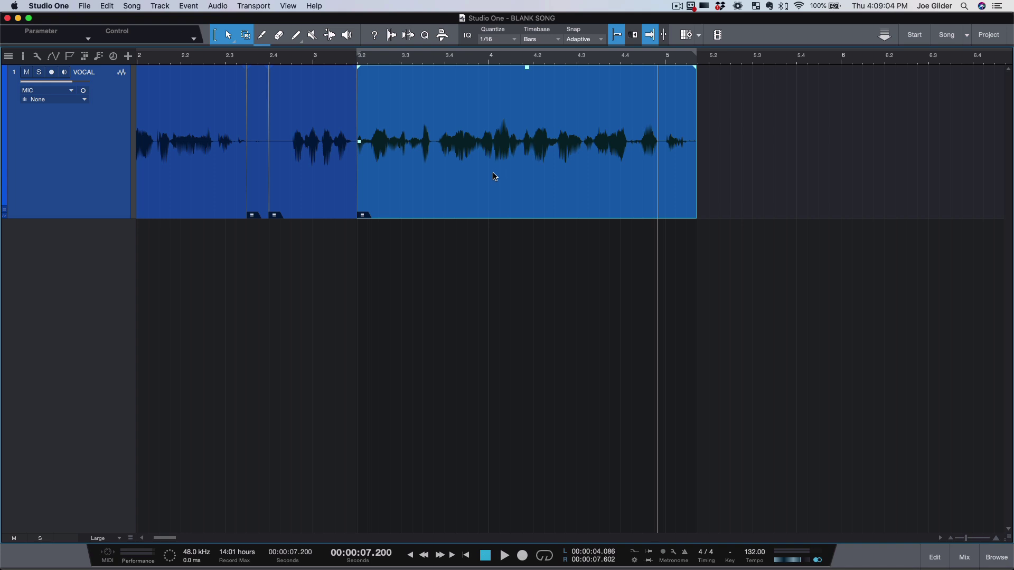
pyautogui.press('n')
# Step: Record a new take on the VOCAL track from 14.289 to about 24.449 seconds
pyautogui.hscroll(5, 525, 166)
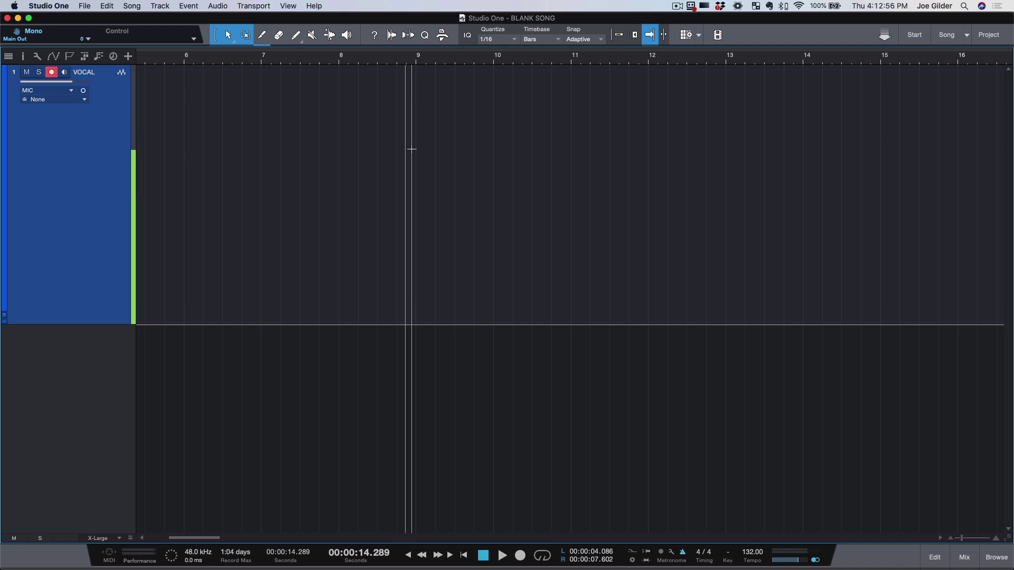
pyautogui.press('KP_Multiply')
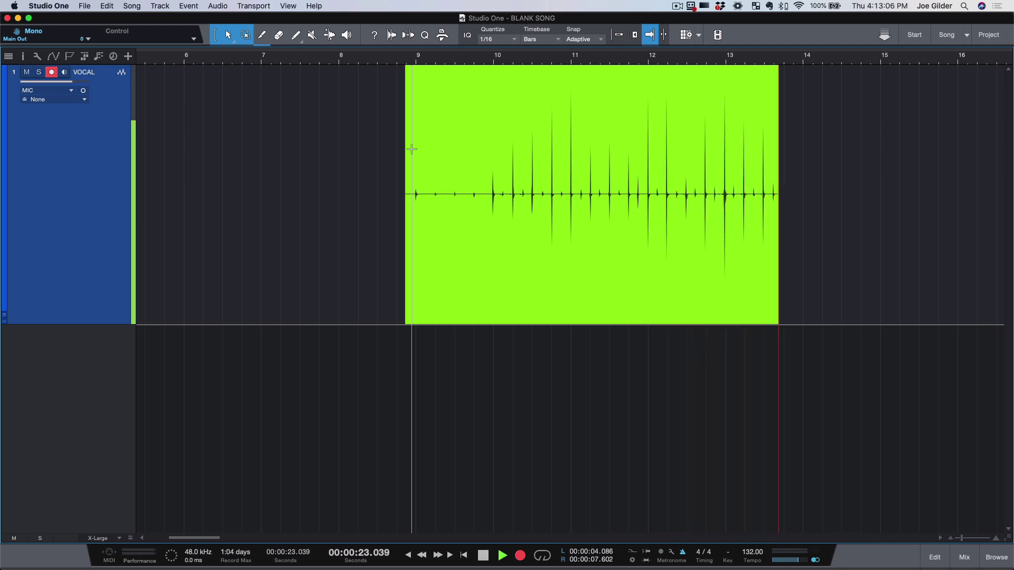
pyautogui.press('space')
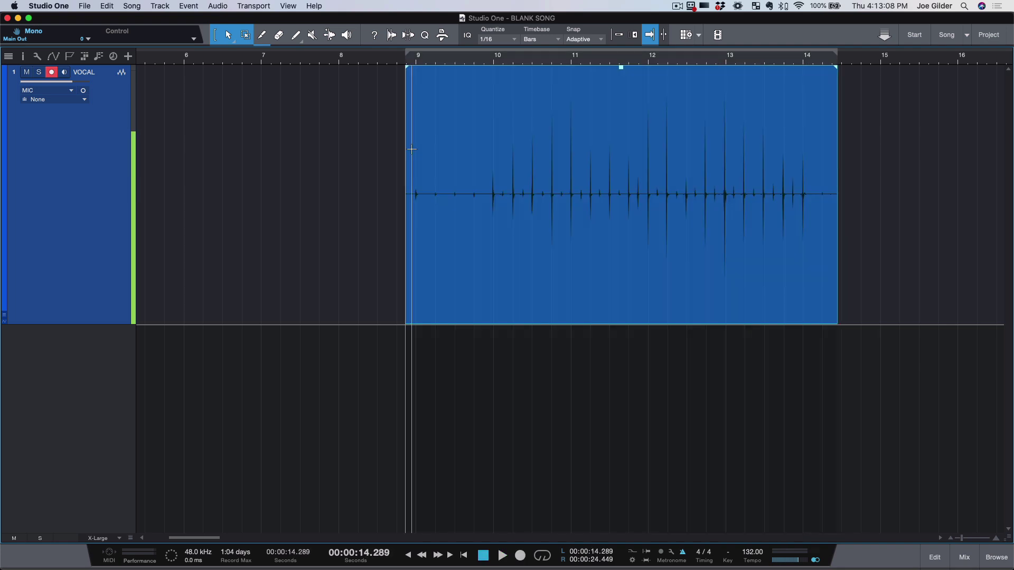
# Step: Examine how the recorded hits line up with the grid, looking closely at the hit at bar 12
pyautogui.scroll(5, 486, 213)
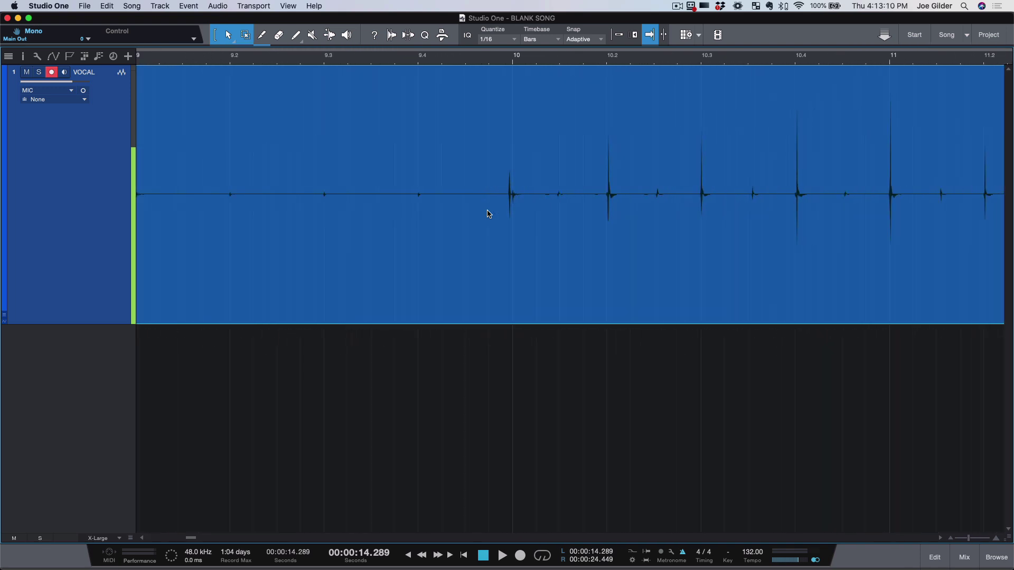
pyautogui.scroll(-2, 489, 213)
pyautogui.hscroll(3, 522, 226)
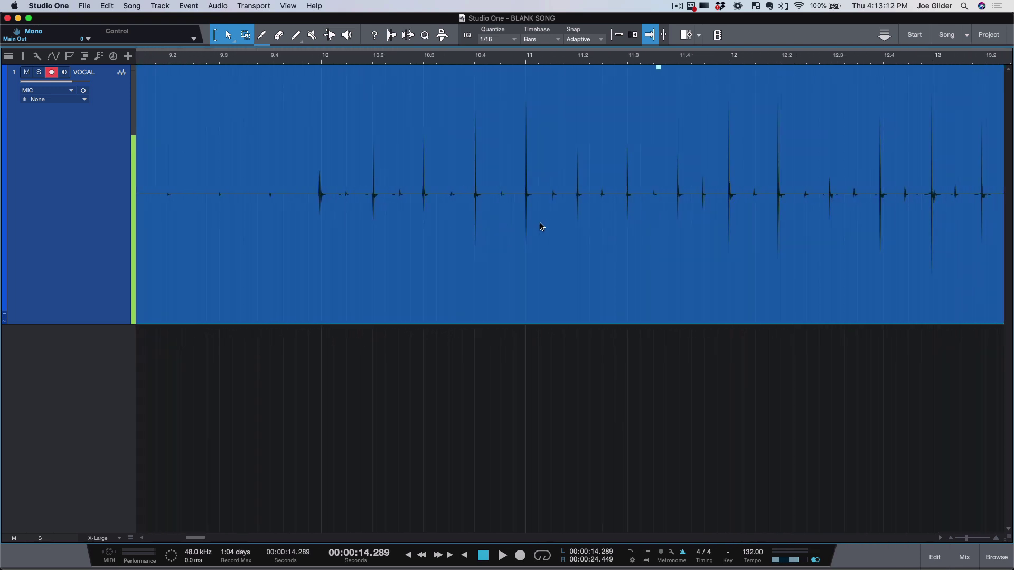
pyautogui.scroll(5, 573, 227)
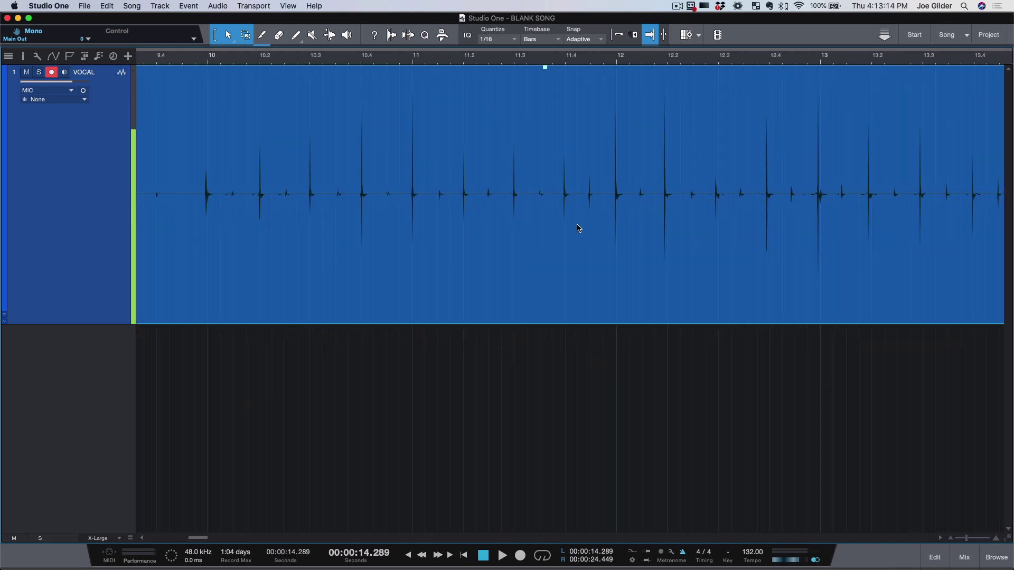
pyautogui.scroll(3, 736, 227)
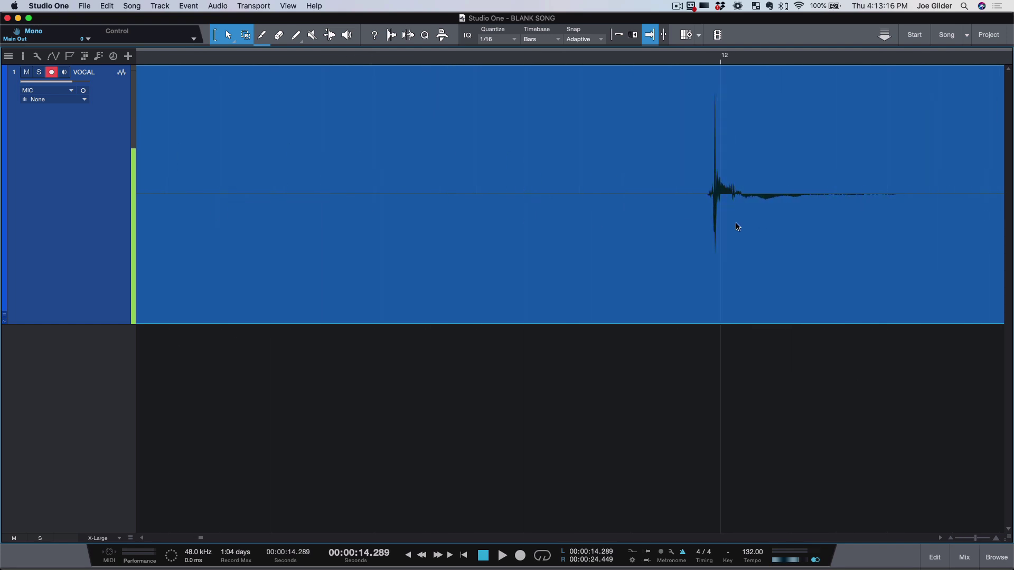
pyautogui.scroll(3, 720, 152)
pyautogui.scroll(3, 719, 151)
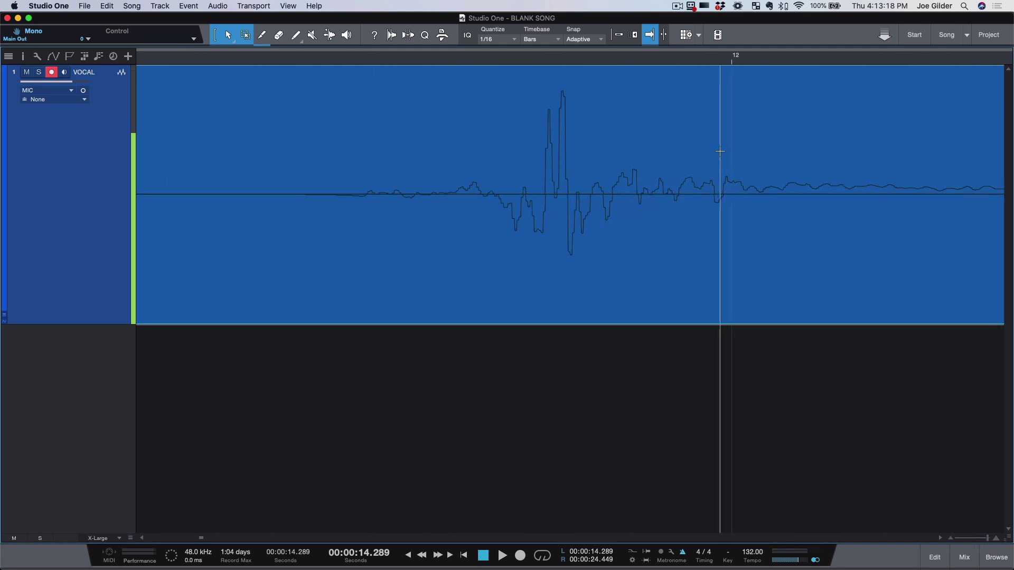
pyautogui.scroll(-6, 730, 124)
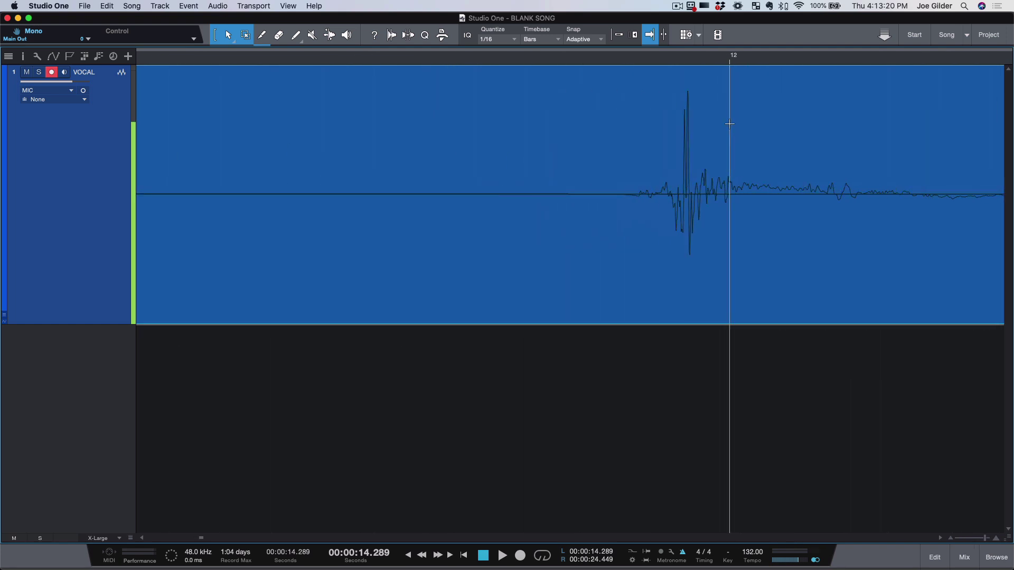
pyautogui.scroll(2, 730, 124)
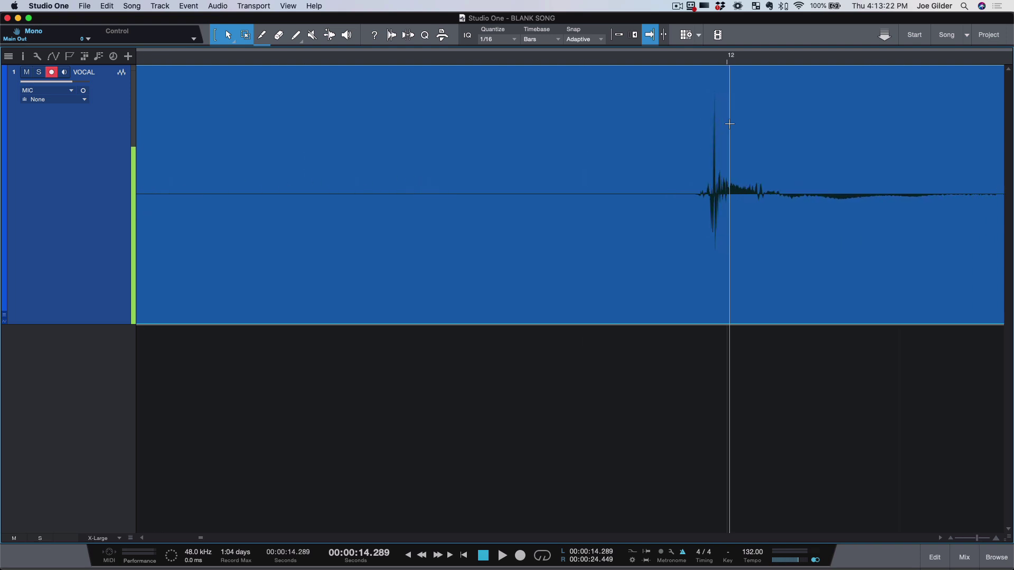
pyautogui.scroll(-5, 695, 202)
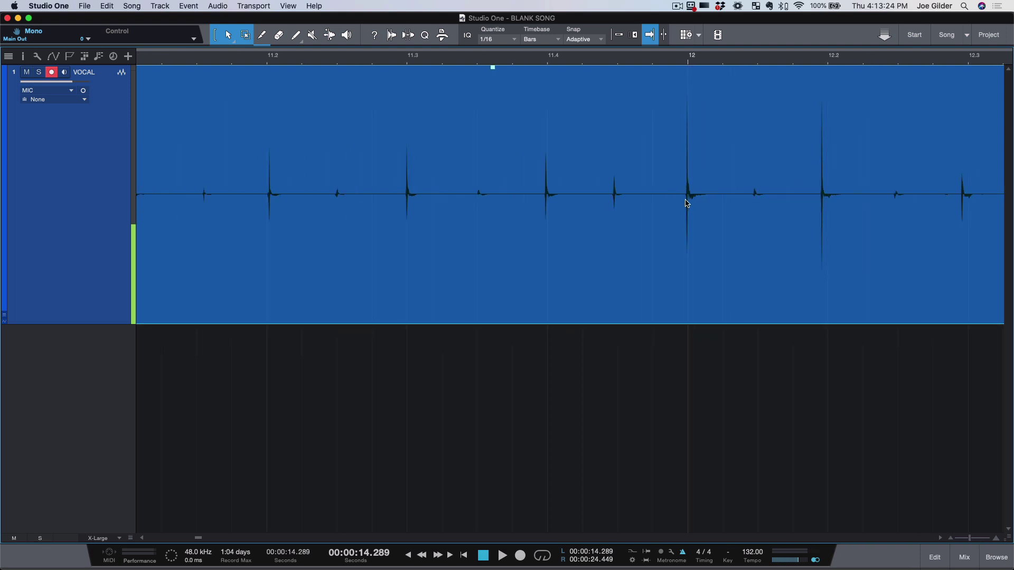
# Step: Split the recorded event just before the hits at bar 10 and beat 10.2
pyautogui.scroll(-5, 687, 203)
pyautogui.scroll(2, 686, 203)
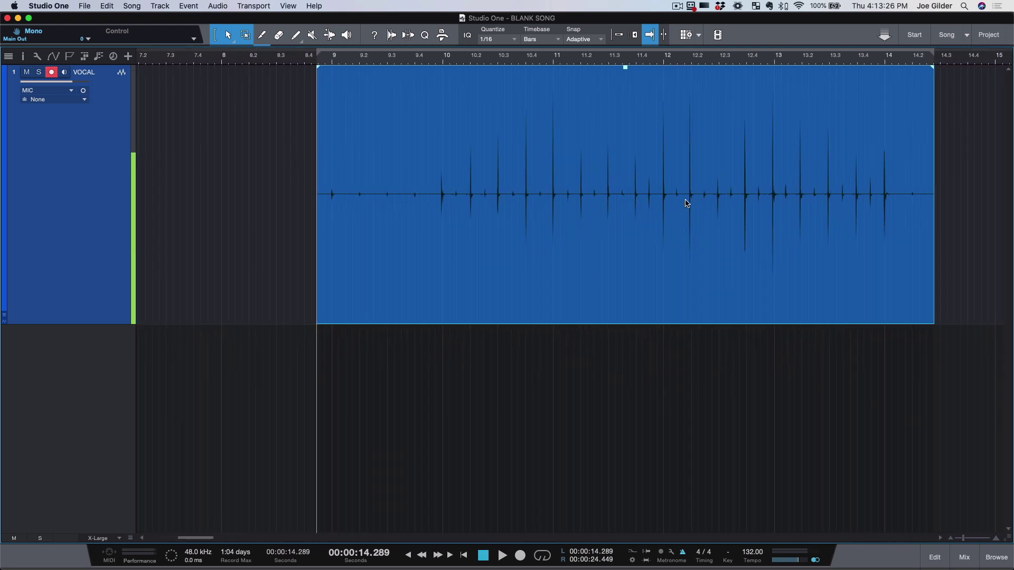
pyautogui.scroll(4, 432, 257)
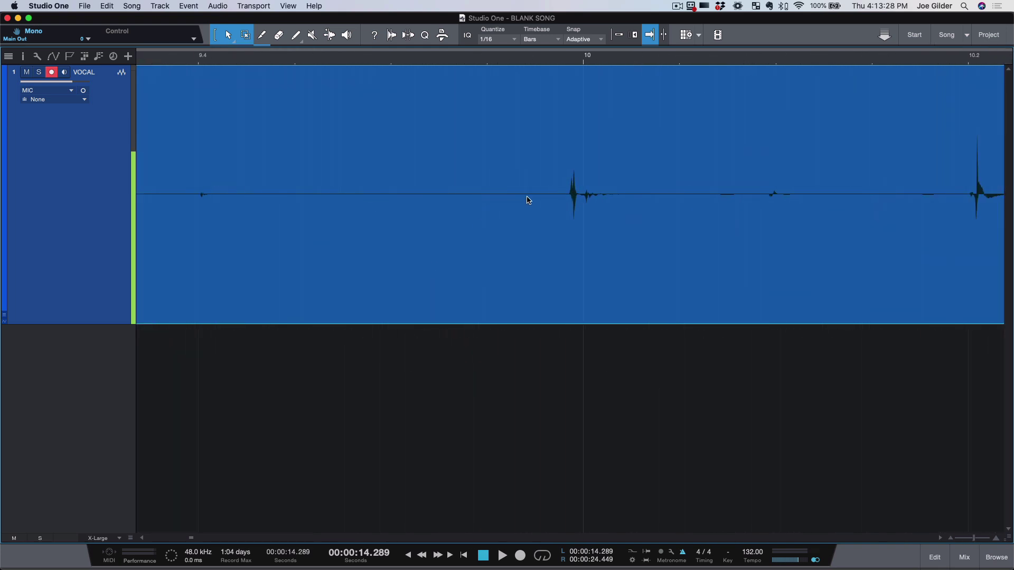
pyautogui.hscroll(5, 555, 208)
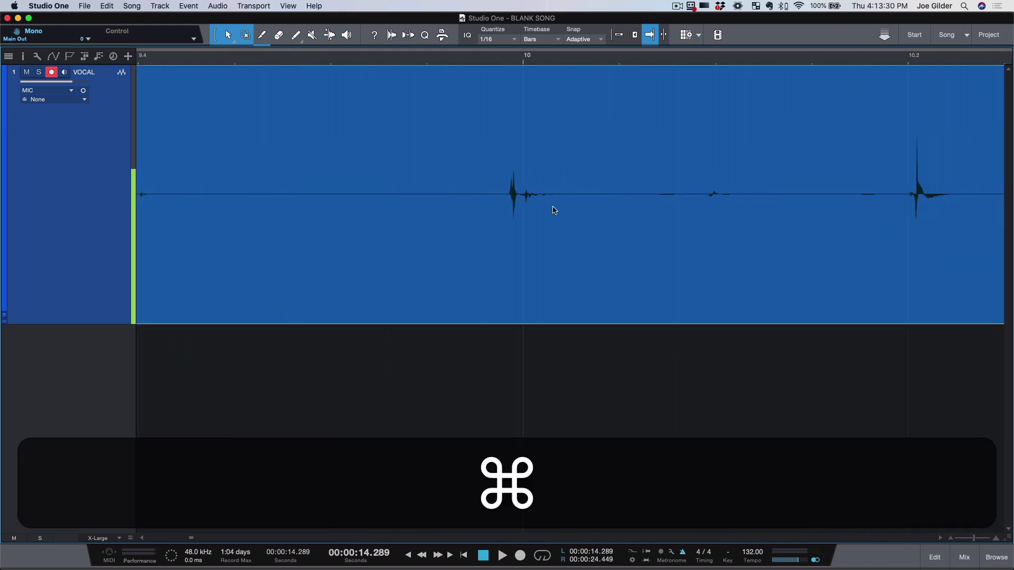
pyautogui.keyDown('super'); pyautogui.click(343, 211); pyautogui.keyUp('super')
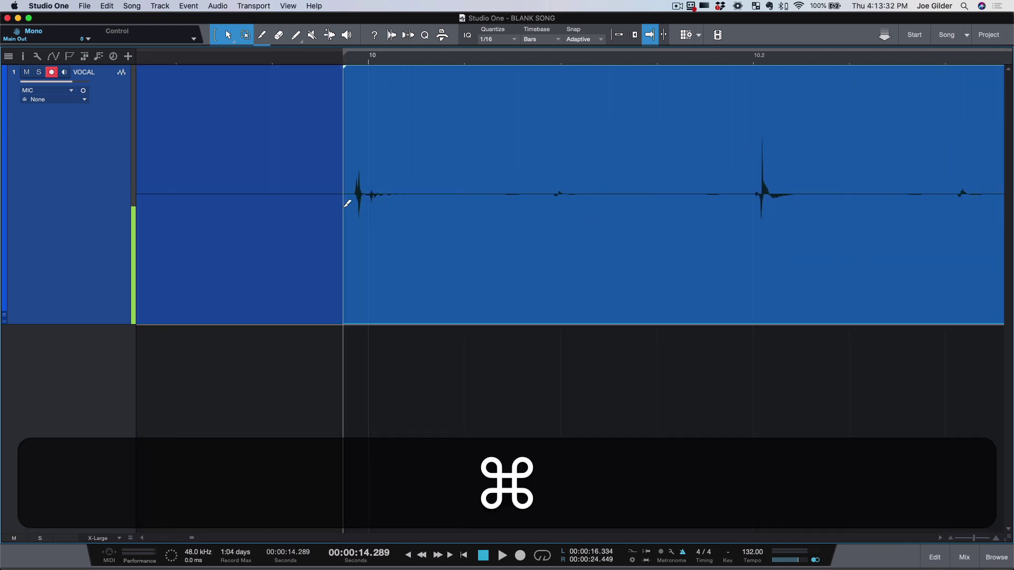
pyautogui.keyDown('super'); pyautogui.click(735, 259); pyautogui.keyUp('super')
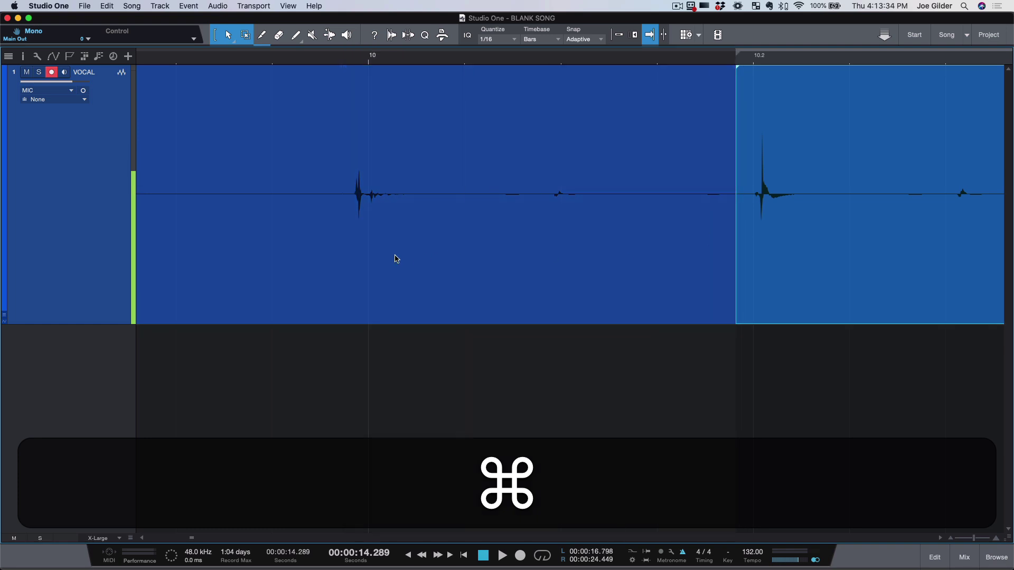
# Step: Move the slice between the two cuts slightly later to align its hit with bar 10, and extend its start to close the gap
pyautogui.moveTo(397, 259); pyautogui.dragTo(407, 263)
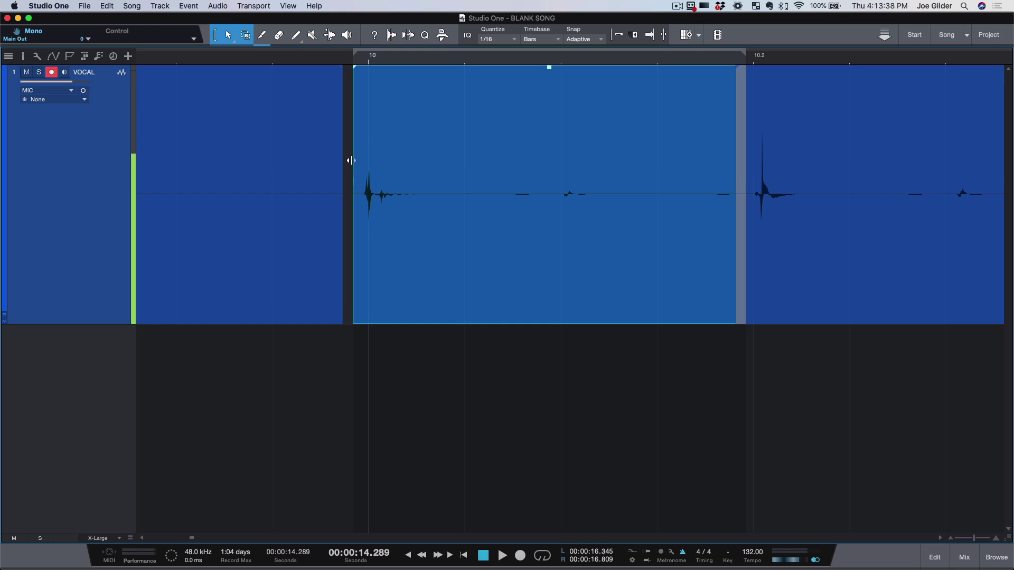
pyautogui.moveTo(351, 161); pyautogui.dragTo(339, 164)
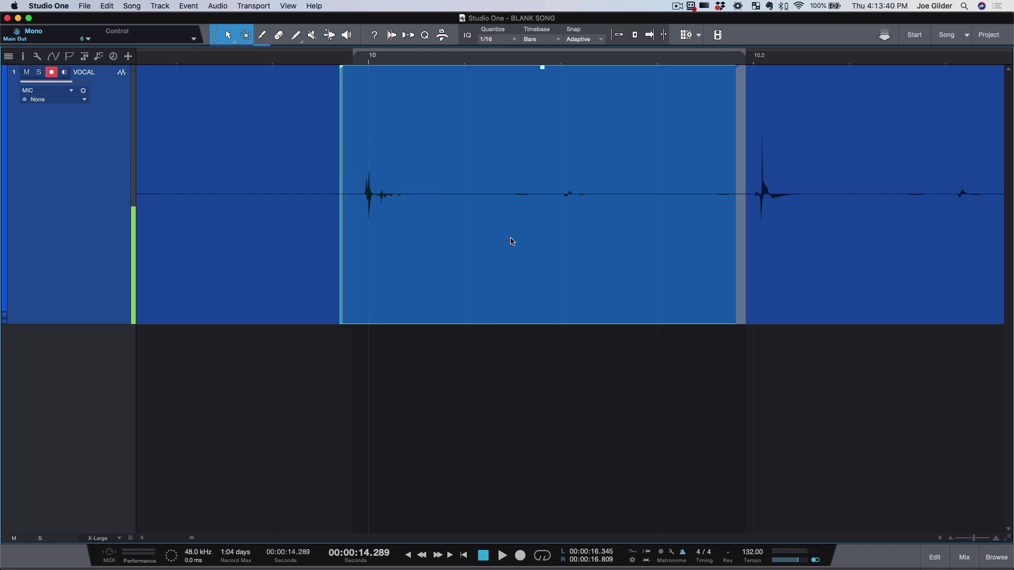
# Step: Extend the start of the slice at beat 10.2 slightly earlier to close the gap before it
pyautogui.moveTo(744, 248); pyautogui.dragTo(735, 238)
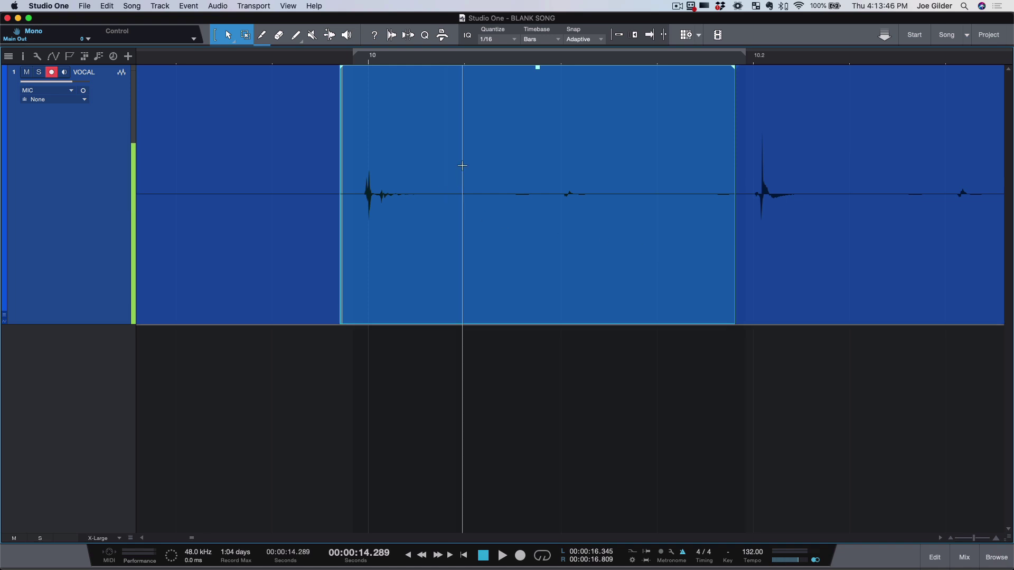
# Step: Try deleting the range from 16.168 to 16.279 seconds before bar 10, and undo the deletion
pyautogui.press('super')
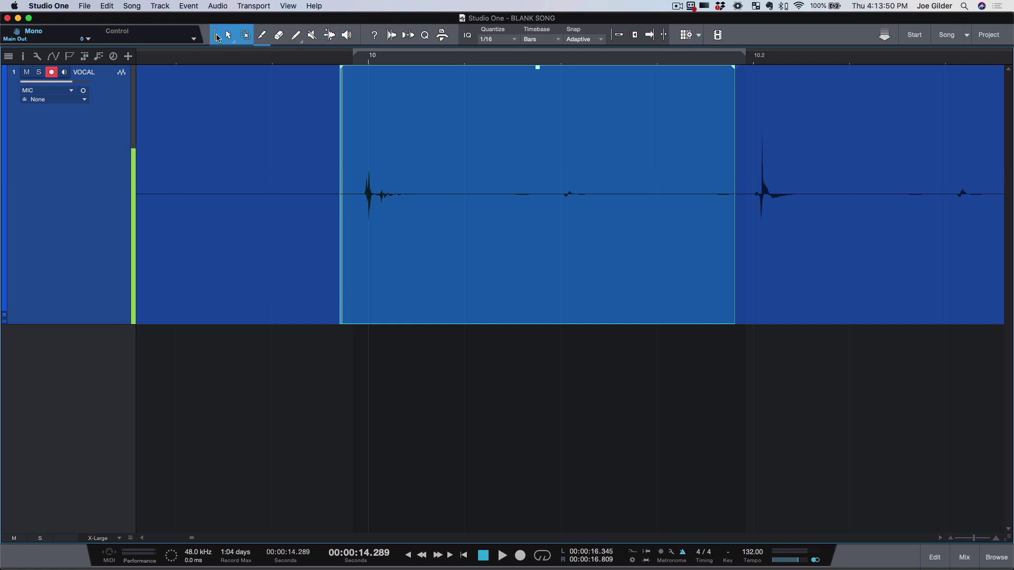
pyautogui.click(216, 36)
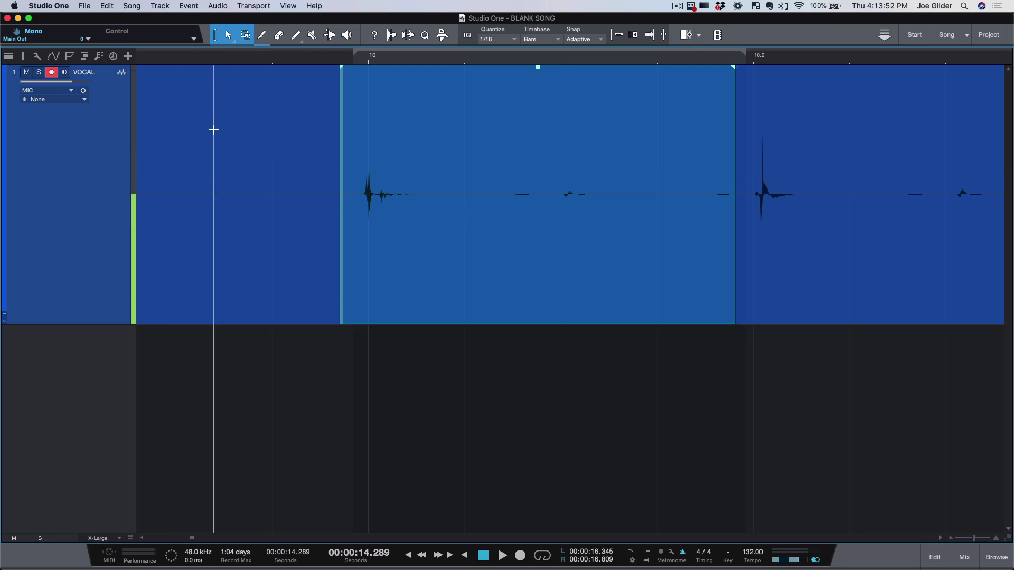
pyautogui.moveTo(214, 130); pyautogui.dragTo(296, 197)
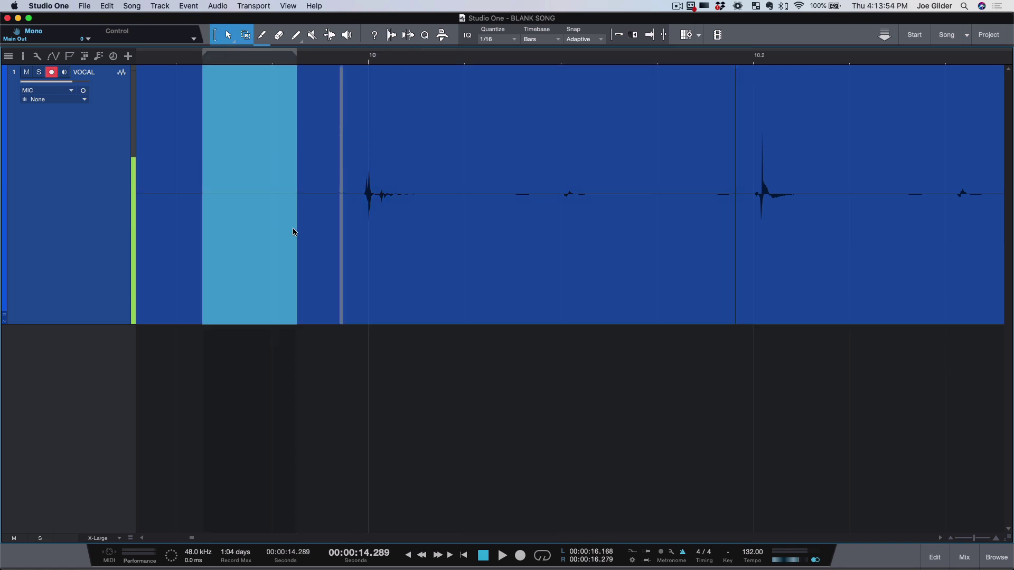
pyautogui.press('BackSpace')
pyautogui.press('super+z')
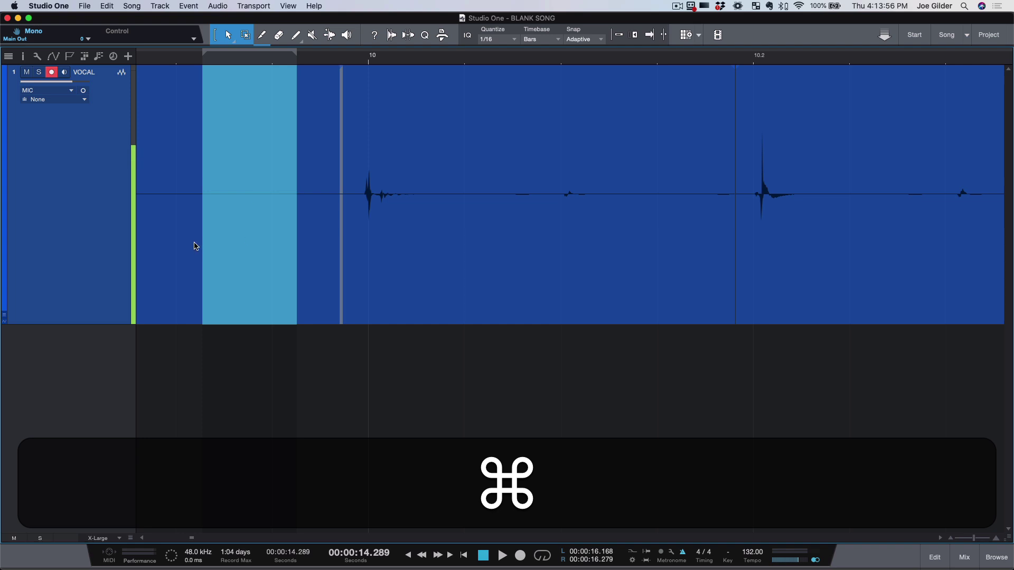
# Step: Select the event before bar 10 and place the playback cursor at 16.264 seconds
pyautogui.click(195, 246)
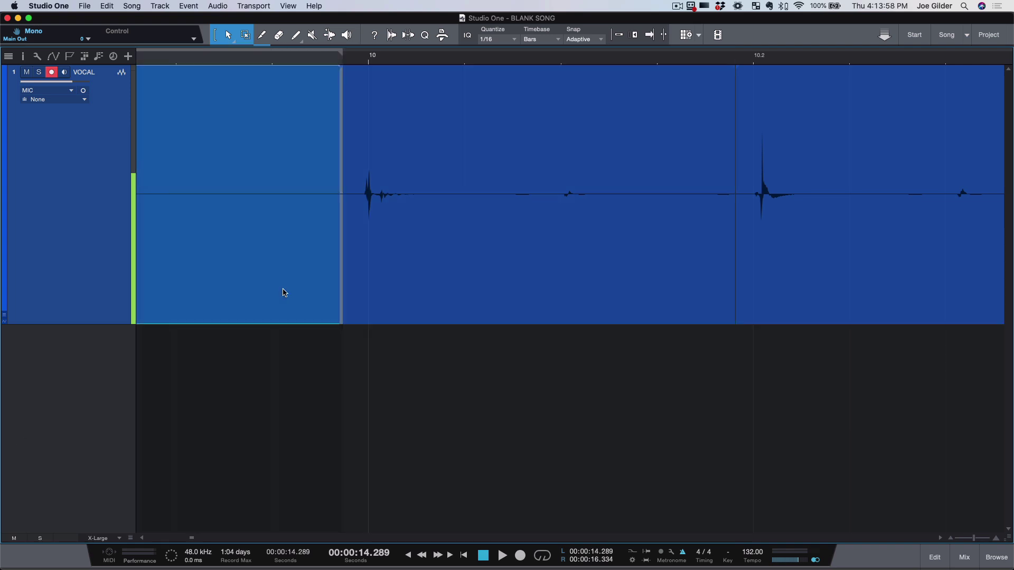
pyautogui.click(283, 177)
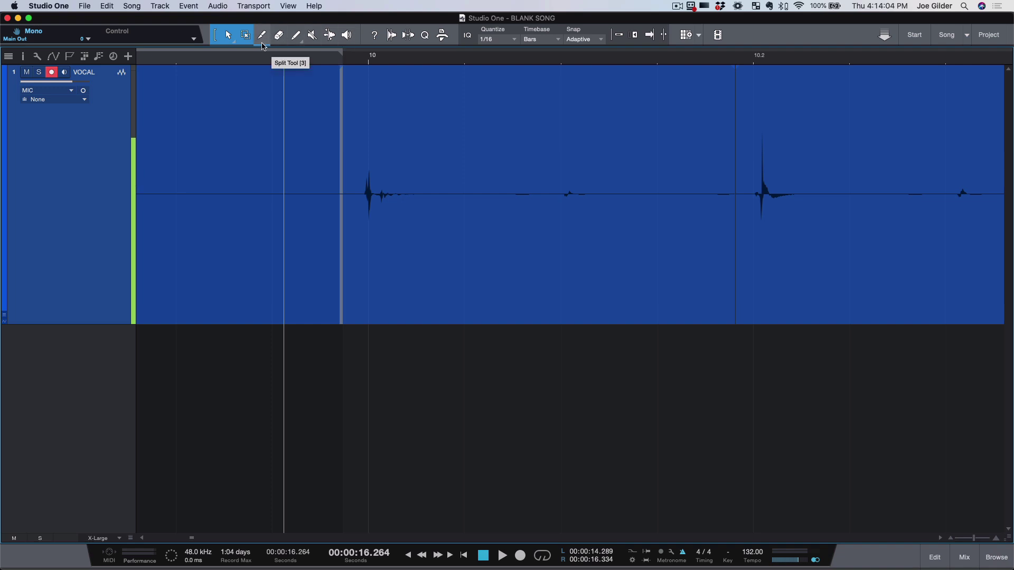
pyautogui.click(263, 42)
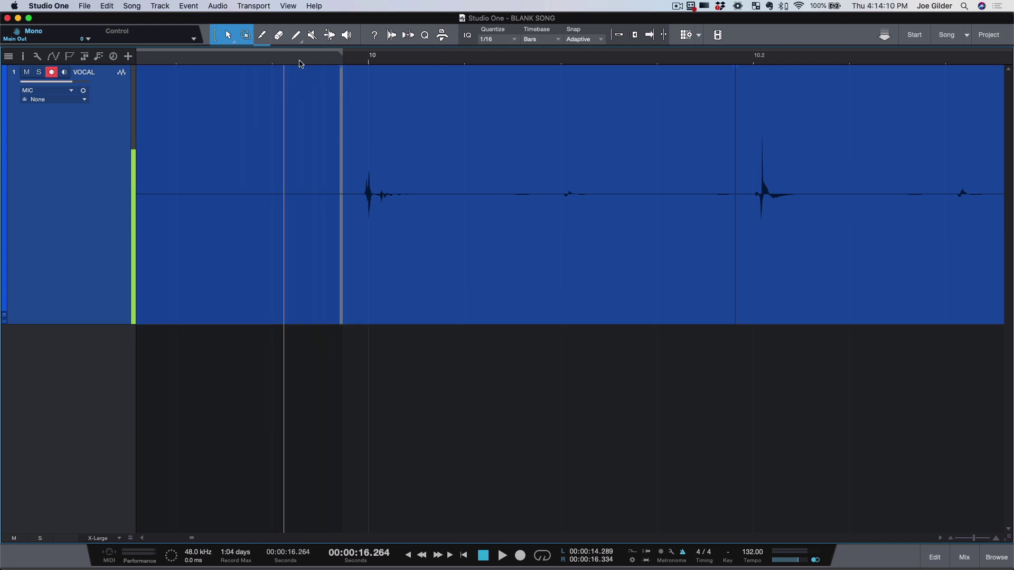
# Step: Try splitting the slice between bar 10 and beat 10.2 at three places, and undo the splits
pyautogui.press('super')
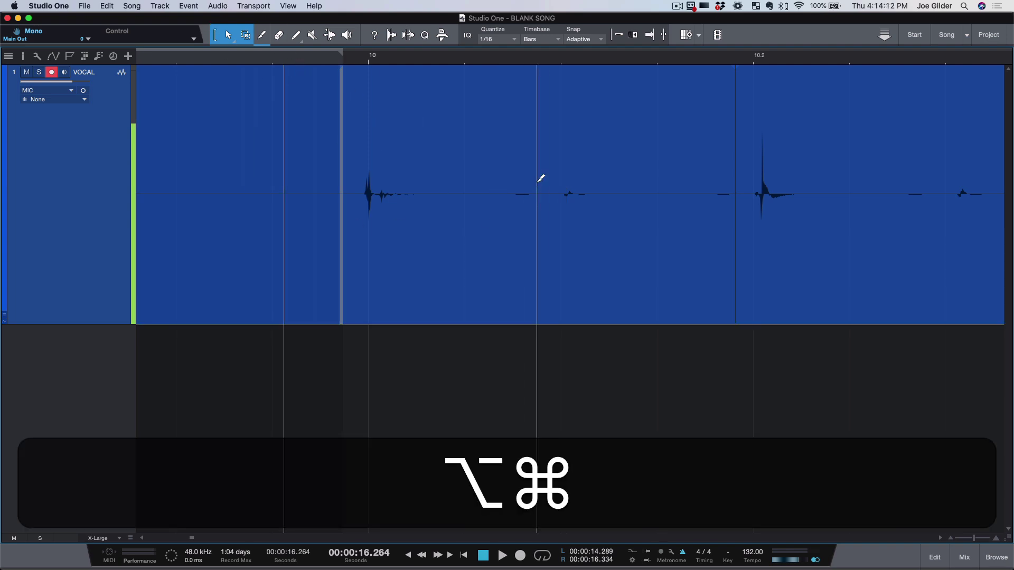
pyautogui.keyDown('alt'); pyautogui.keyDown('super'); pyautogui.click(448, 140); pyautogui.keyUp('super'); pyautogui.keyUp('alt')
pyautogui.keyDown('alt'); pyautogui.keyDown('super'); pyautogui.click(514, 143); pyautogui.keyUp('super'); pyautogui.keyUp('alt')
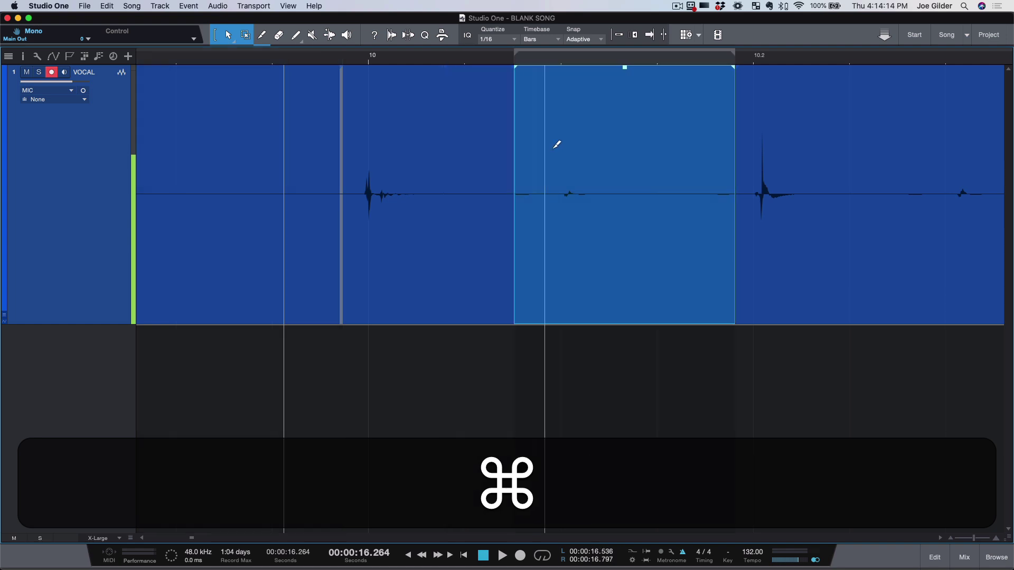
pyautogui.keyDown('super'); pyautogui.click(645, 184); pyautogui.keyUp('super')
pyautogui.press('super+z')
pyautogui.press('super+z')
pyautogui.press('super+z')
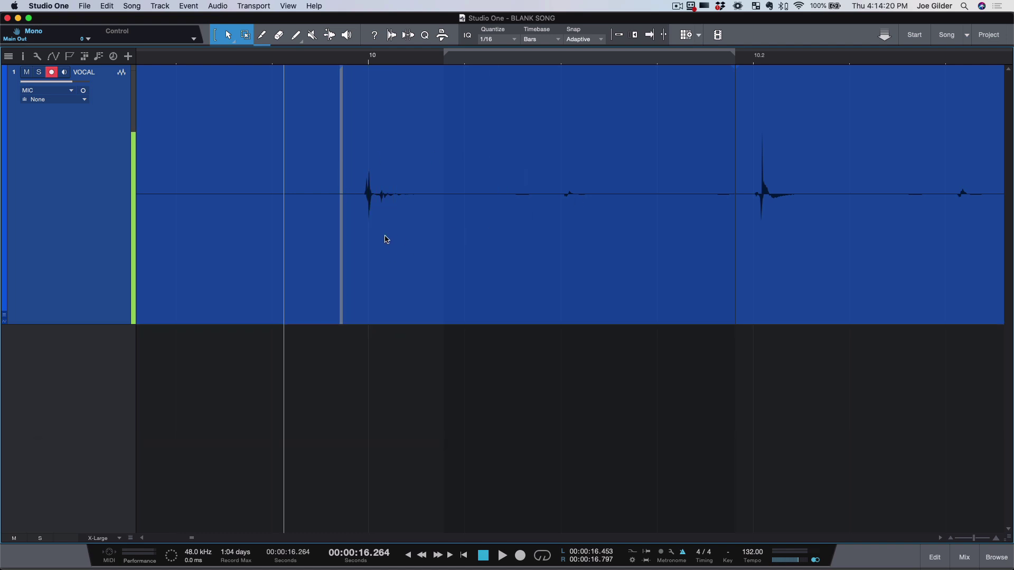
# Step: Undo the earlier trims, move and splits around bar 10 to restore the recording to a single event
pyautogui.press('super')
pyautogui.press('super+z')
pyautogui.press('super+z')
pyautogui.press('super+z')
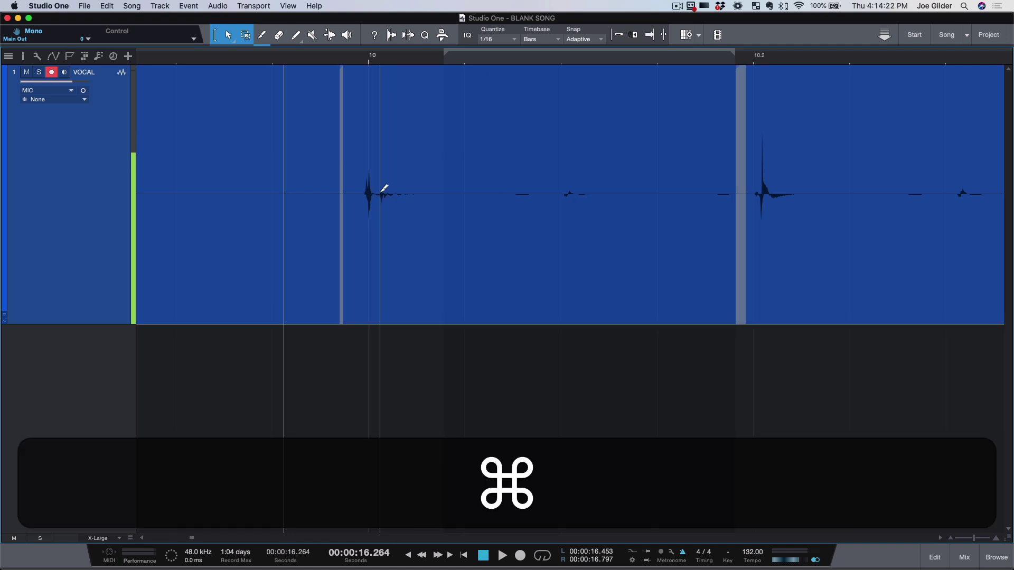
pyautogui.press('super+z')
pyautogui.press('super+z')
pyautogui.press('super+z')
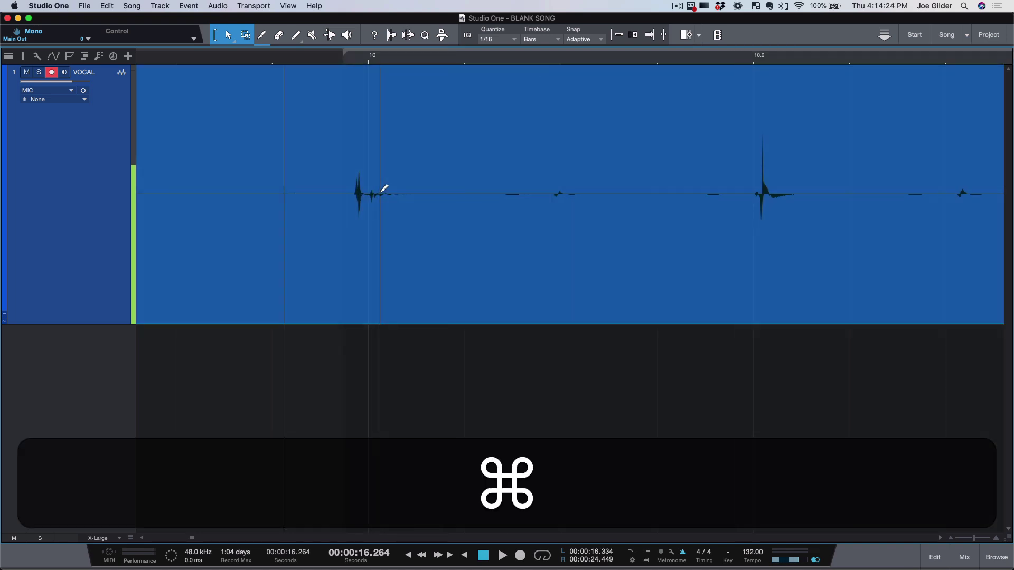
# Step: Examine how the hits from beat 10.2 to bar 13 line up with the grid, and listen from 20.299 seconds
pyautogui.hscroll(5, 425, 233)
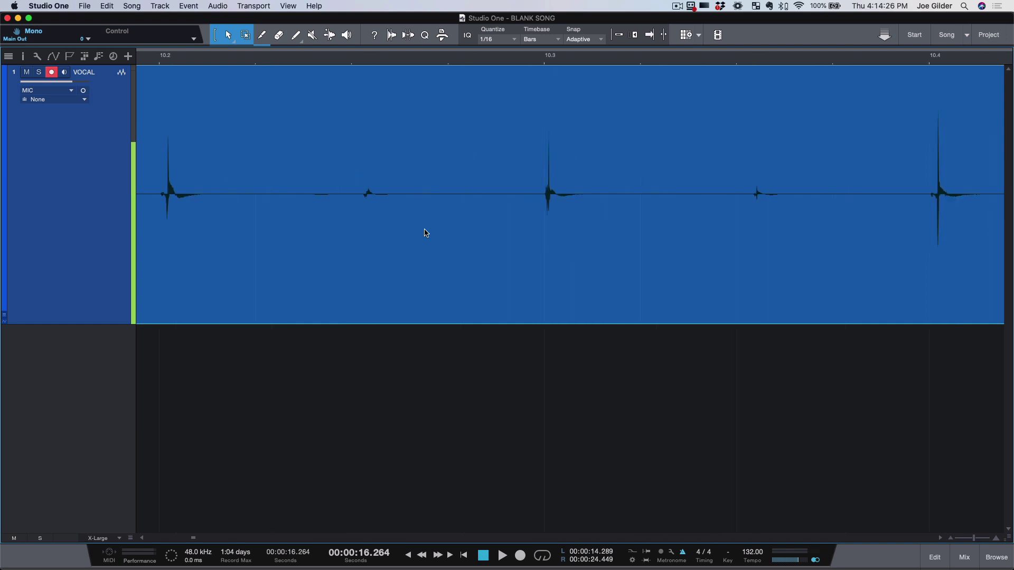
pyautogui.scroll(-2, 424, 233)
pyautogui.hscroll(5, 424, 233)
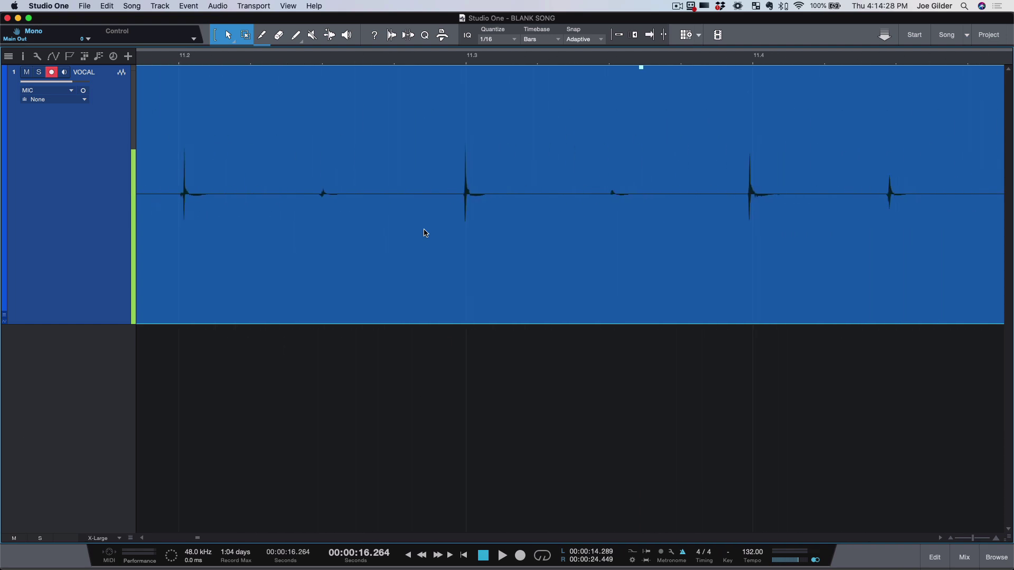
pyautogui.scroll(5, 424, 233)
pyautogui.scroll(-8, 426, 233)
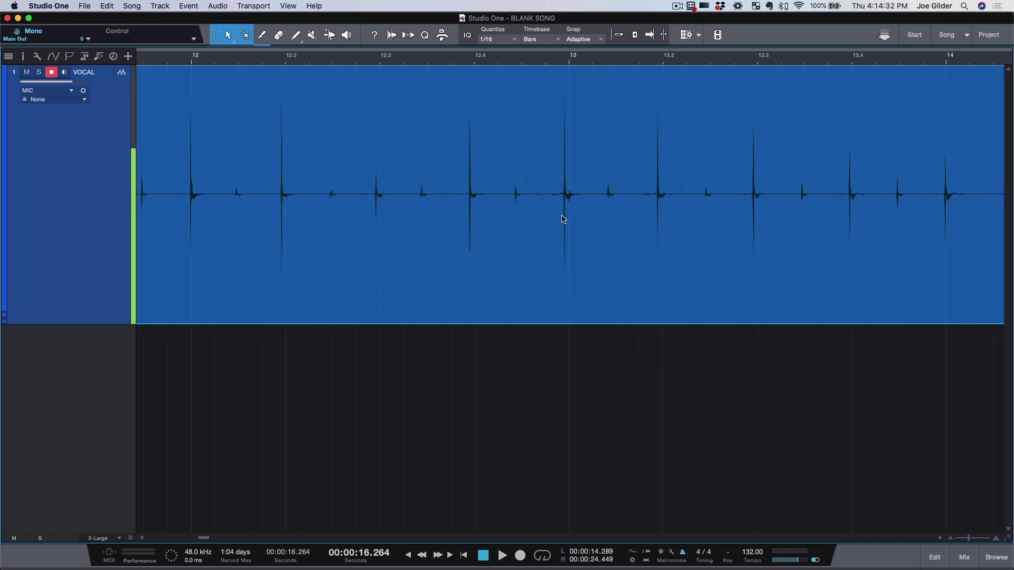
pyautogui.scroll(5, 566, 215)
pyautogui.scroll(-5, 609, 163)
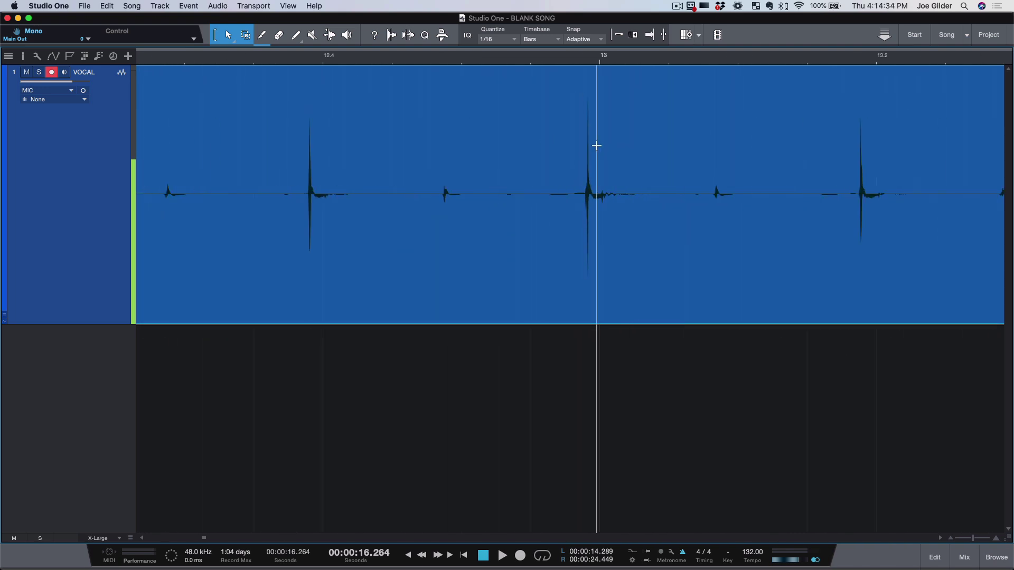
pyautogui.doubleClick(213, 62)
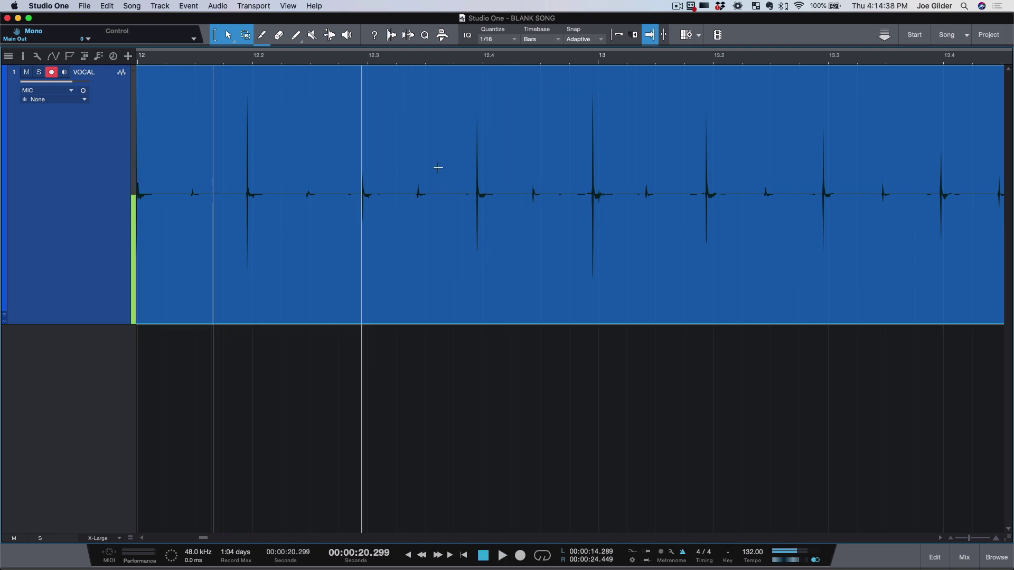
# Step: Split the event before the hit at beat 12.4 and after the hit at bar 13, at 21.286 and 21.967 seconds
pyautogui.scroll(4, 533, 241)
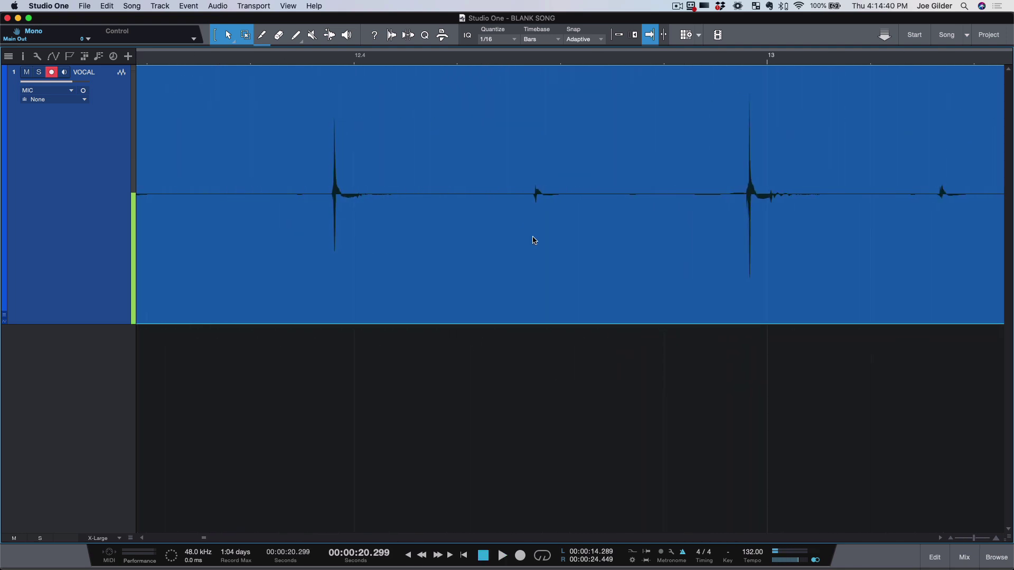
pyautogui.press('super')
pyautogui.keyDown('super'); pyautogui.click(283, 207); pyautogui.keyUp('super')
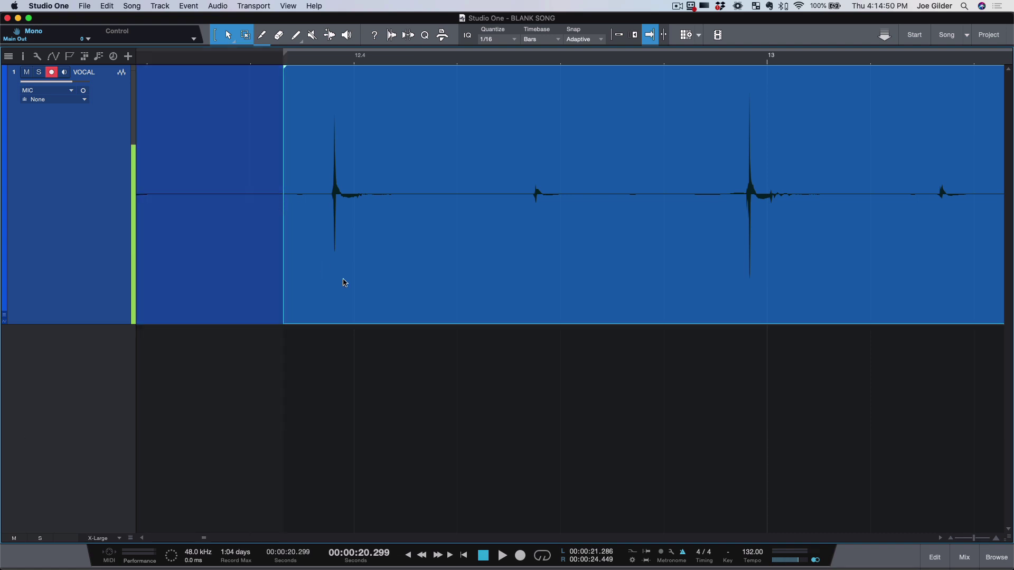
pyautogui.press('super')
pyautogui.keyDown('super'); pyautogui.click(903, 206); pyautogui.keyUp('super')
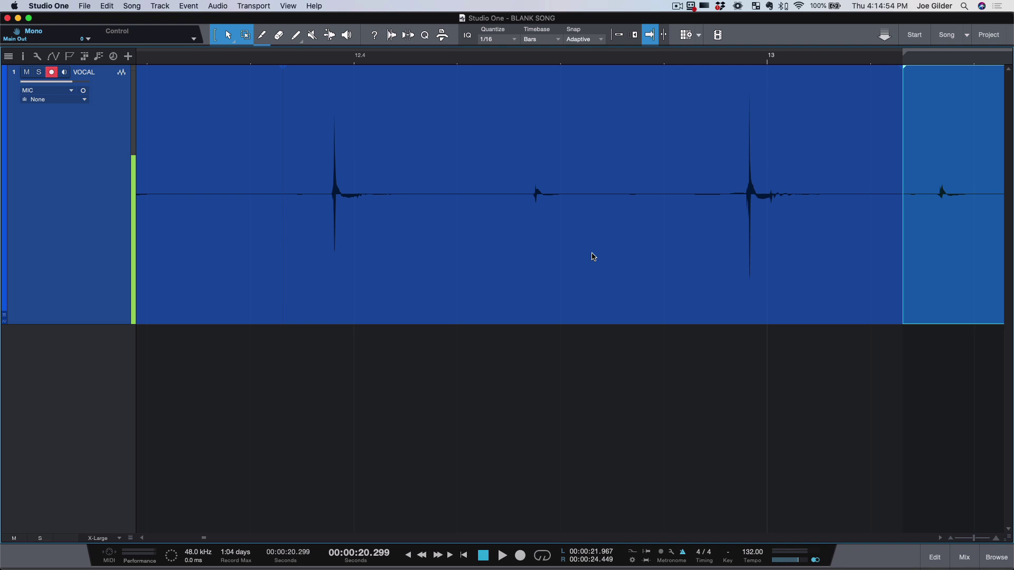
# Step: Slip the audio inside the new slice later to align its hits with beat 12.4 and bar 13, and crossfade its edges
pyautogui.press('super')
pyautogui.press('alt')
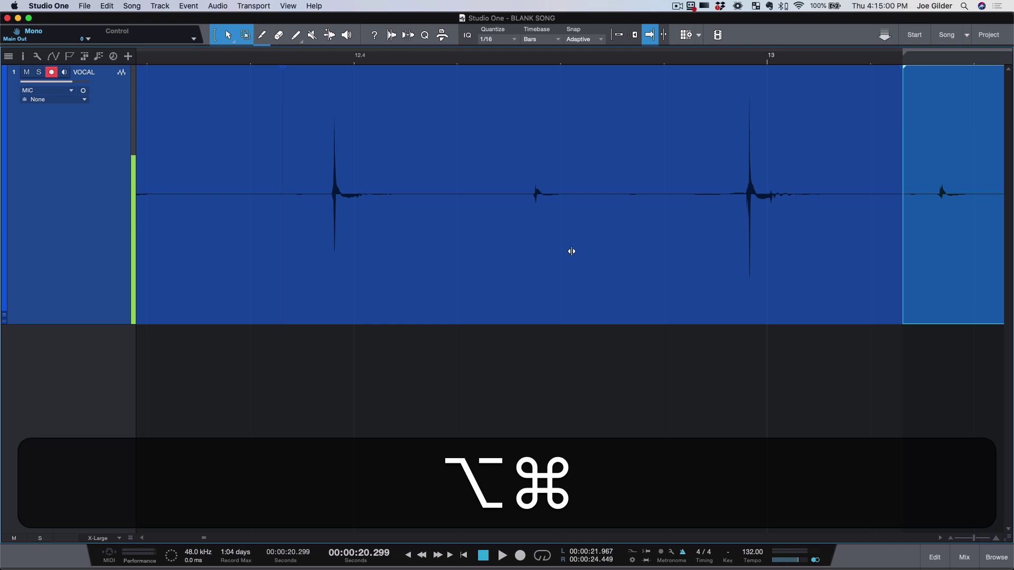
pyautogui.moveTo(571, 251)
pyautogui.mouseDown()
pyautogui.moveTo(600, 251)
pyautogui.moveTo(579, 248)
pyautogui.moveTo(589, 249)
pyautogui.mouseUp()
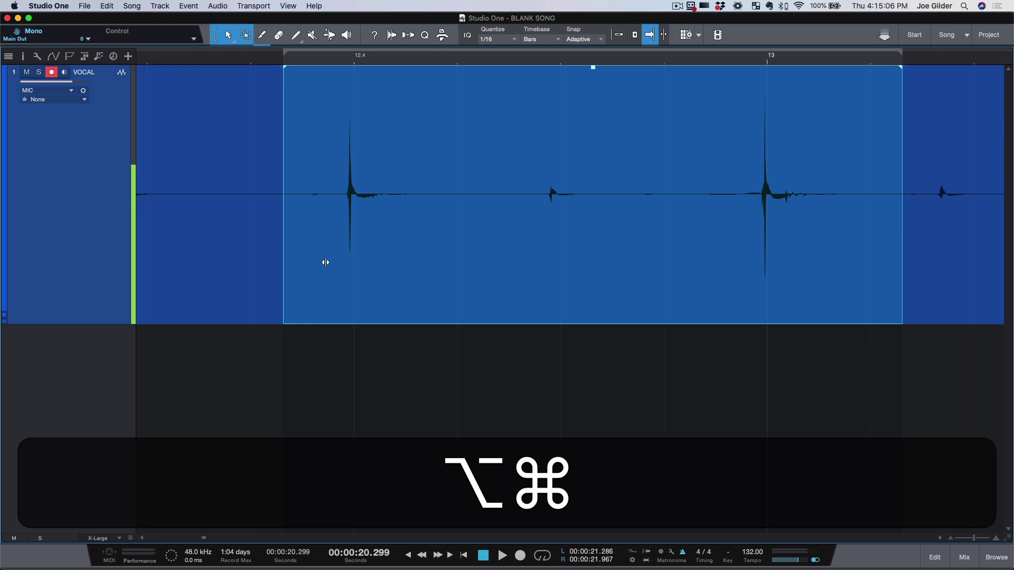
pyautogui.moveTo(626, 260)
pyautogui.mouseDown()
pyautogui.moveTo(613, 262)
pyautogui.moveTo(634, 265)
pyautogui.mouseUp()
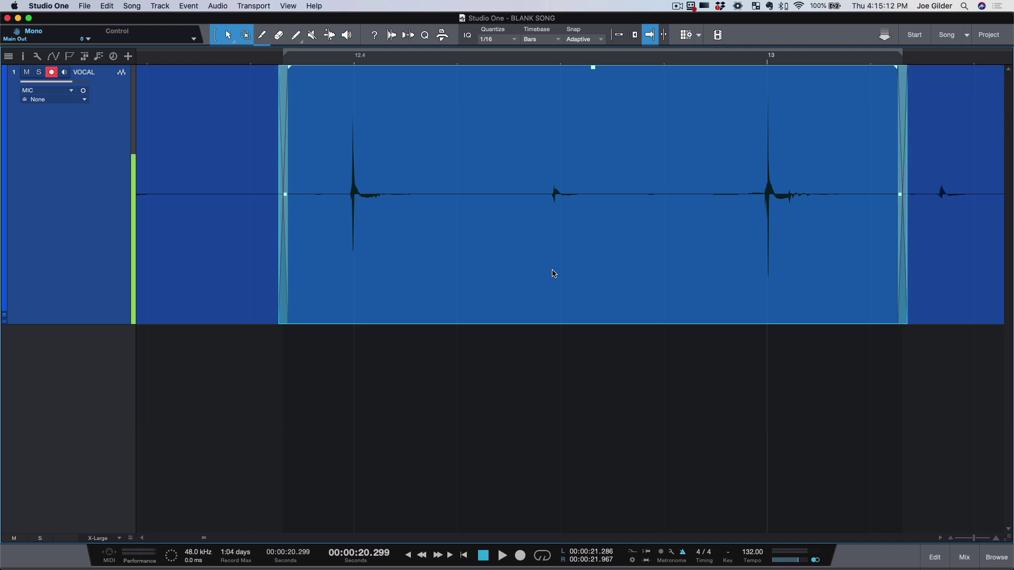
# Step: Play back the section around the crossfaded slice to check its timing
pyautogui.scroll(-3, 373, 201)
pyautogui.scroll(-3, 376, 204)
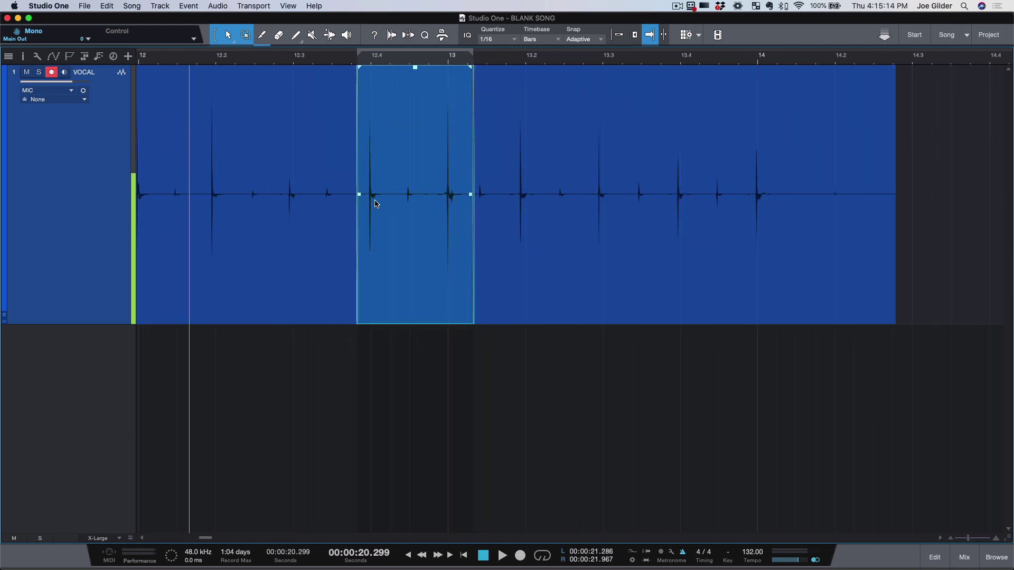
pyautogui.click(221, 181)
pyautogui.press('space')
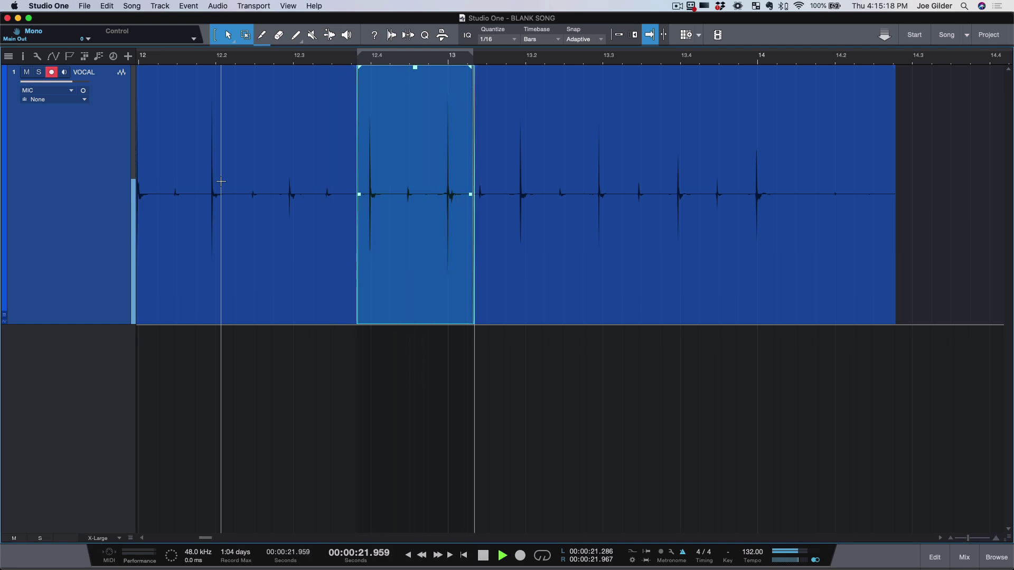
pyautogui.press('space')
# Step: Split the event after the hit at beat 13.3, at 22.830 seconds, and slip the slice's audio later onto beats 13.2 and 13.3
pyautogui.scroll(5, 446, 220)
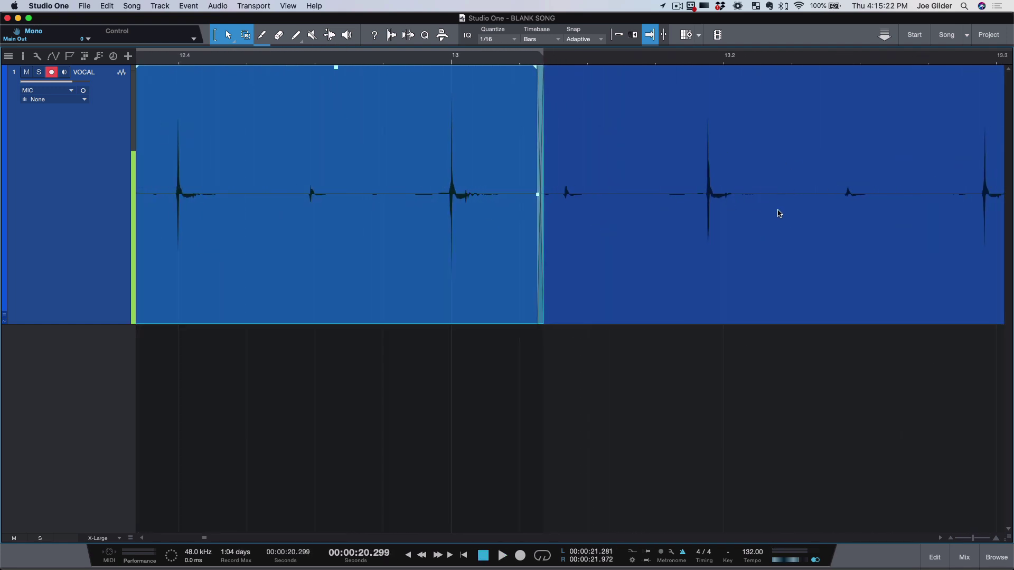
pyautogui.hscroll(3, 757, 261)
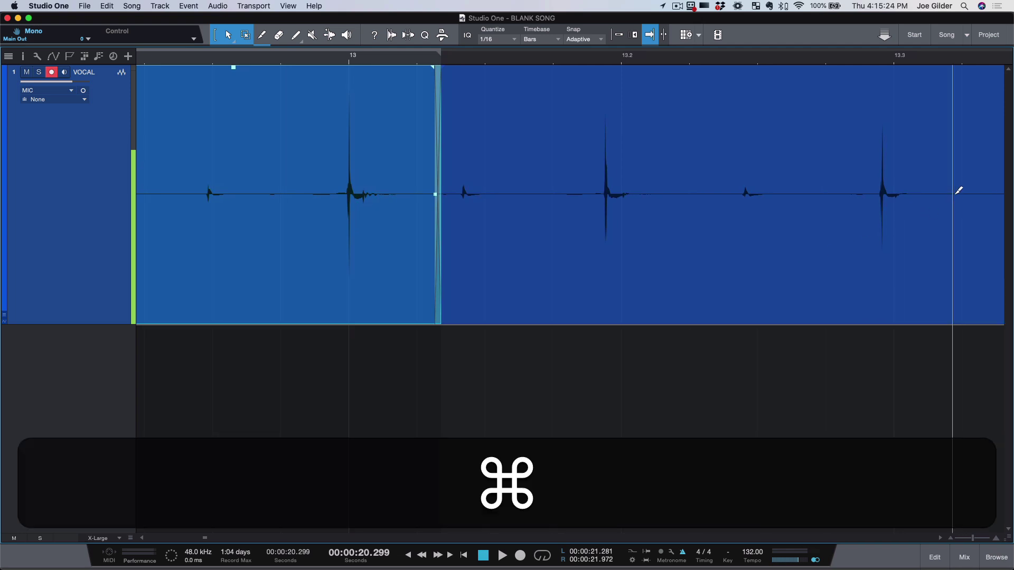
pyautogui.keyDown('super'); pyautogui.click(955, 195); pyautogui.keyUp('super')
pyautogui.moveTo(569, 280); pyautogui.dragTo(584, 283)
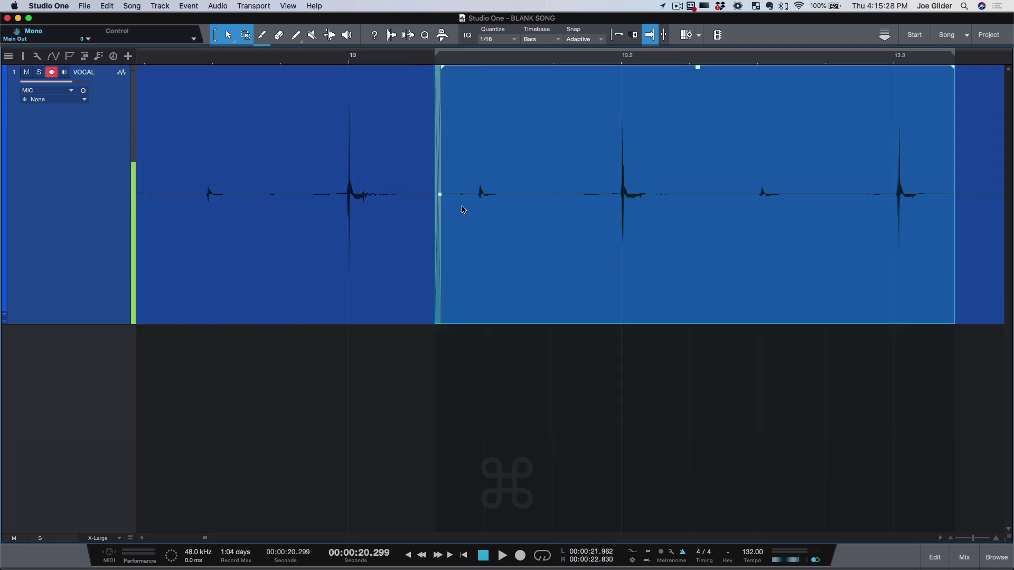
# Step: Split the slice at 22.123 seconds, slip the small hit before beat 13.2 onto the grid, and crossfade the two slices
pyautogui.keyDown('super'); pyautogui.click(531, 188); pyautogui.keyUp('super')
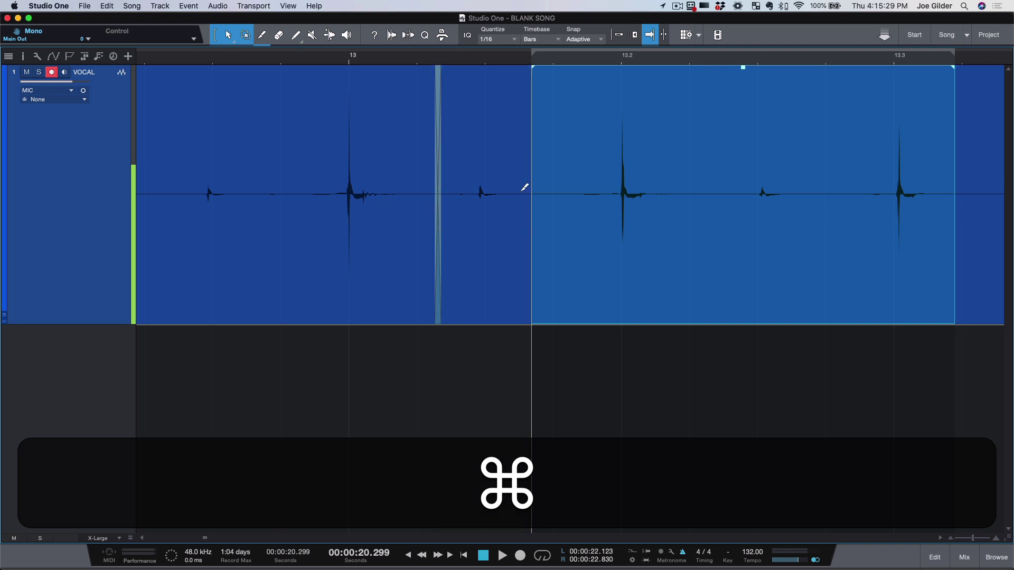
pyautogui.keyDown('alt'); pyautogui.keyDown('super'); pyautogui.click(479, 225); pyautogui.keyUp('super'); pyautogui.keyUp('alt')
pyautogui.keyDown('alt'); pyautogui.keyDown('shift'); pyautogui.keyDown('super'); pyautogui.click(625, 276); pyautogui.keyUp('super'); pyautogui.keyUp('shift'); pyautogui.keyUp('alt')
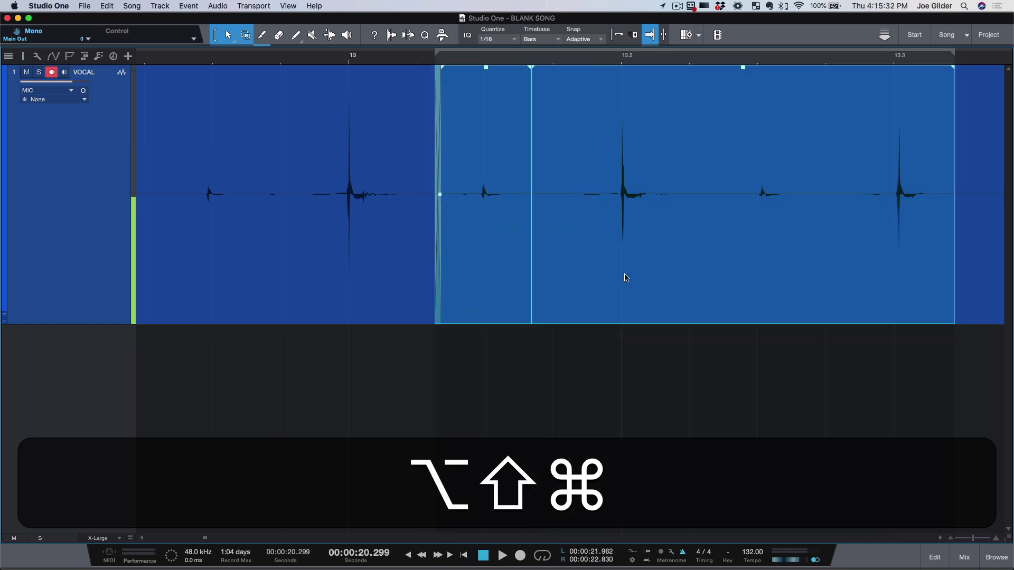
# Step: Isolate the small hit between beats 13.2 and 13.3 with cuts at 22.491 and 22.636 seconds, and slip it slightly earlier
pyautogui.hscroll(3, 625, 276)
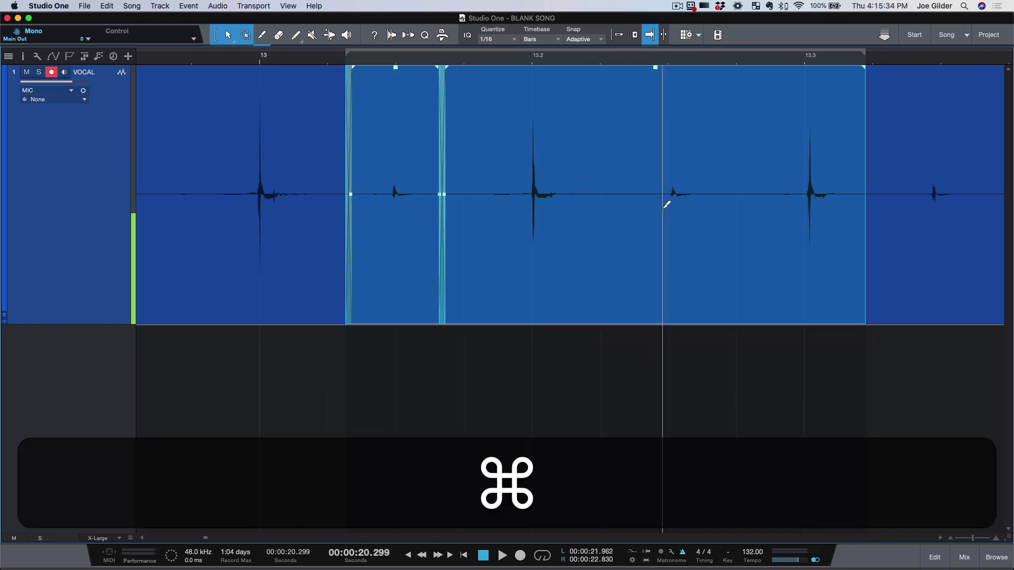
pyautogui.keyDown('super'); pyautogui.click(668, 204); pyautogui.keyUp('super')
pyautogui.keyDown('super'); pyautogui.click(750, 210); pyautogui.keyUp('super')
pyautogui.keyDown('alt'); pyautogui.keyDown('super'); pyautogui.click(713, 236); pyautogui.keyUp('super'); pyautogui.keyUp('alt')
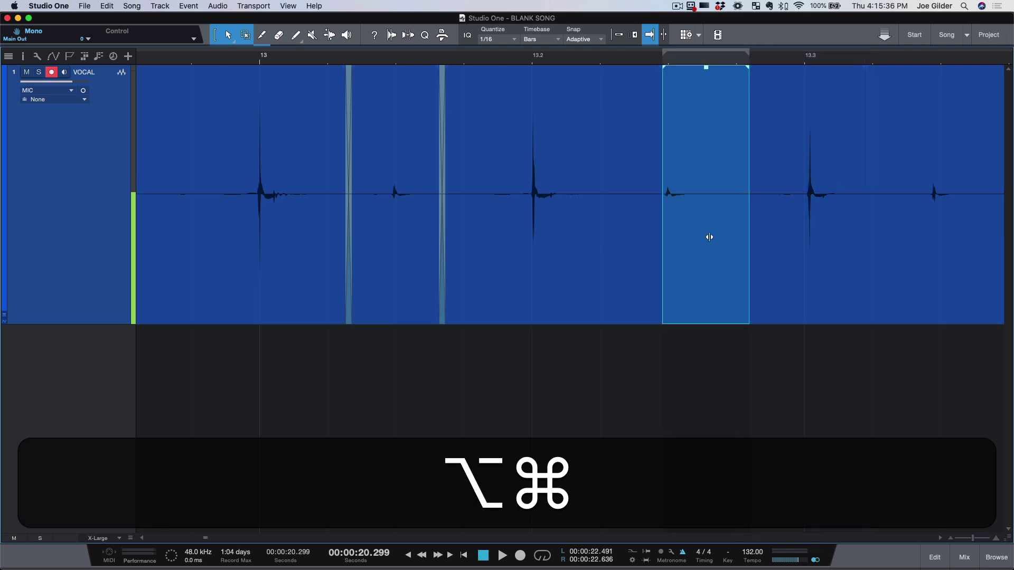
# Step: Crossfade the edges of the small slice before beat 13.3 and extend its start slightly earlier
pyautogui.press('x')
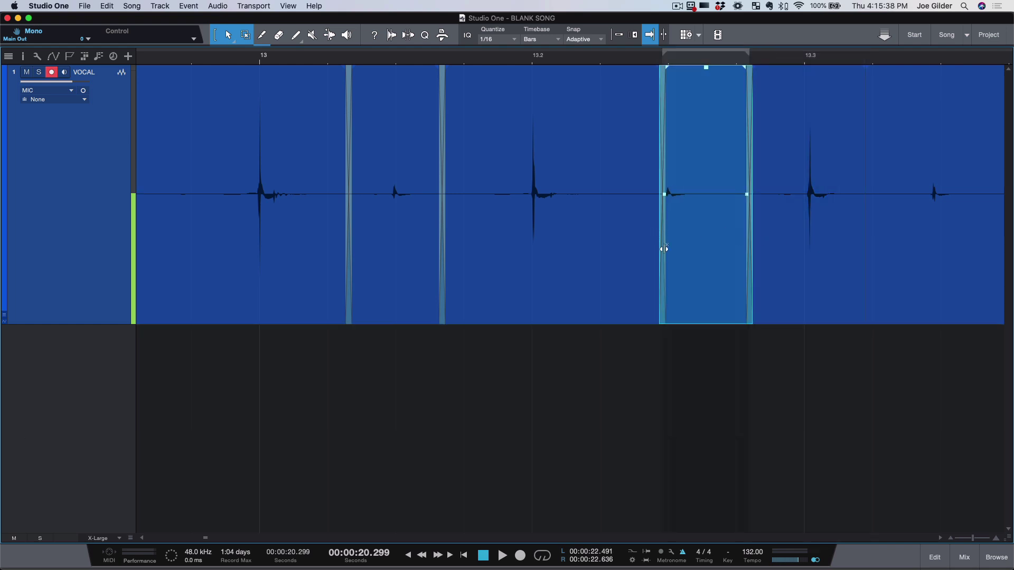
pyautogui.moveTo(664, 249); pyautogui.dragTo(651, 247)
pyautogui.hscroll(3, 729, 263)
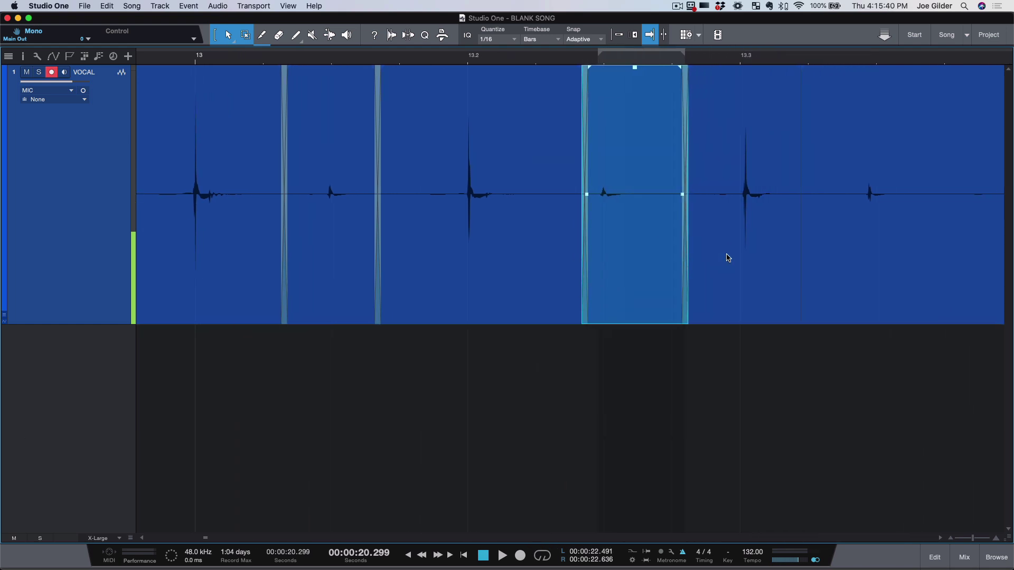
# Step: Slip the beat 13.3 hit slightly earlier onto the grid, cut at 23.309 seconds, and slip the resulting slice later onto beat 13.4
pyautogui.click(757, 278)
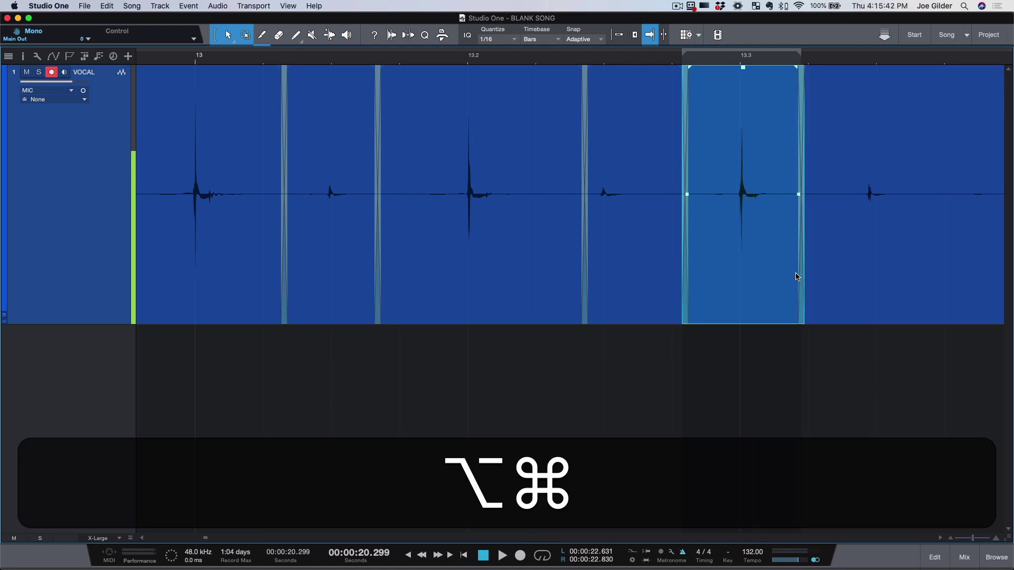
pyautogui.hscroll(10, 842, 272)
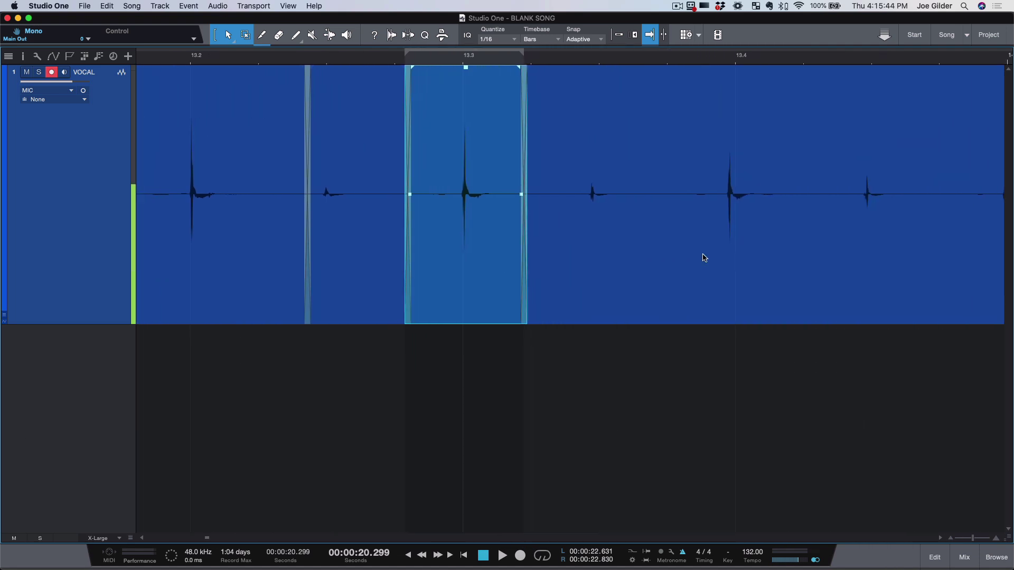
pyautogui.scroll(3, 704, 258)
pyautogui.hscroll(3, 705, 258)
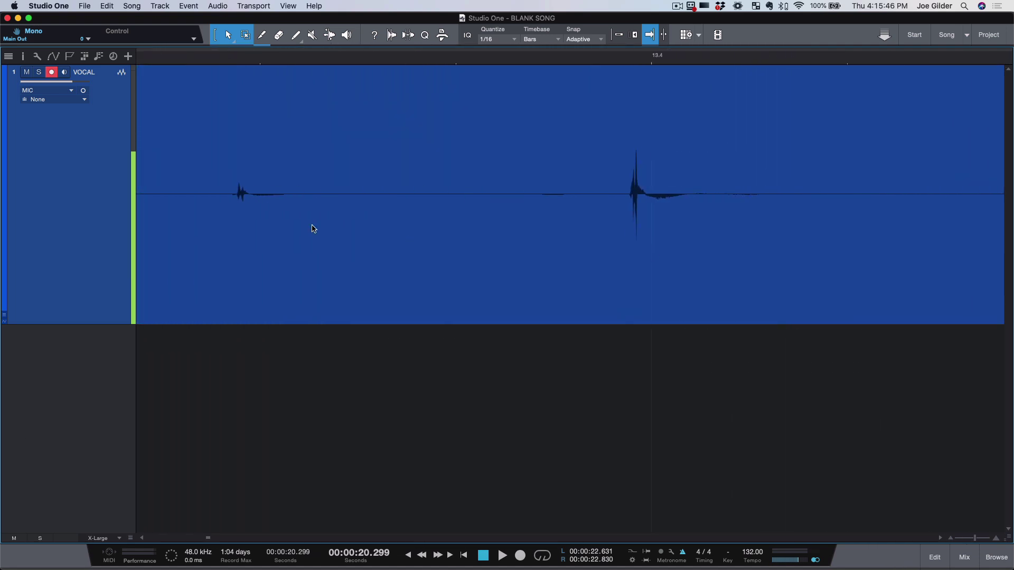
pyautogui.keyDown('super'); pyautogui.click(871, 238); pyautogui.keyUp('super')
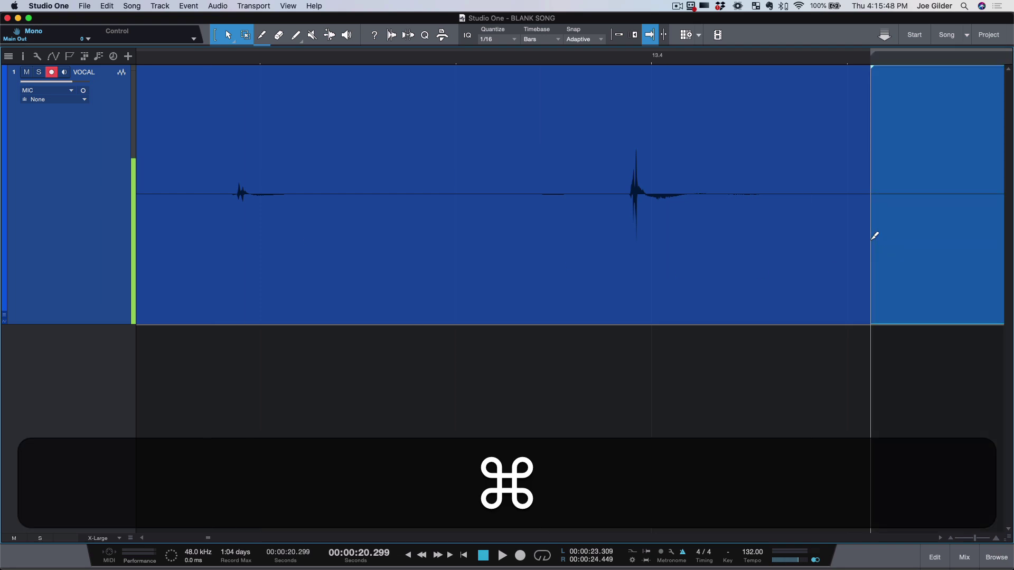
pyautogui.moveTo(480, 301); pyautogui.dragTo(496, 304)
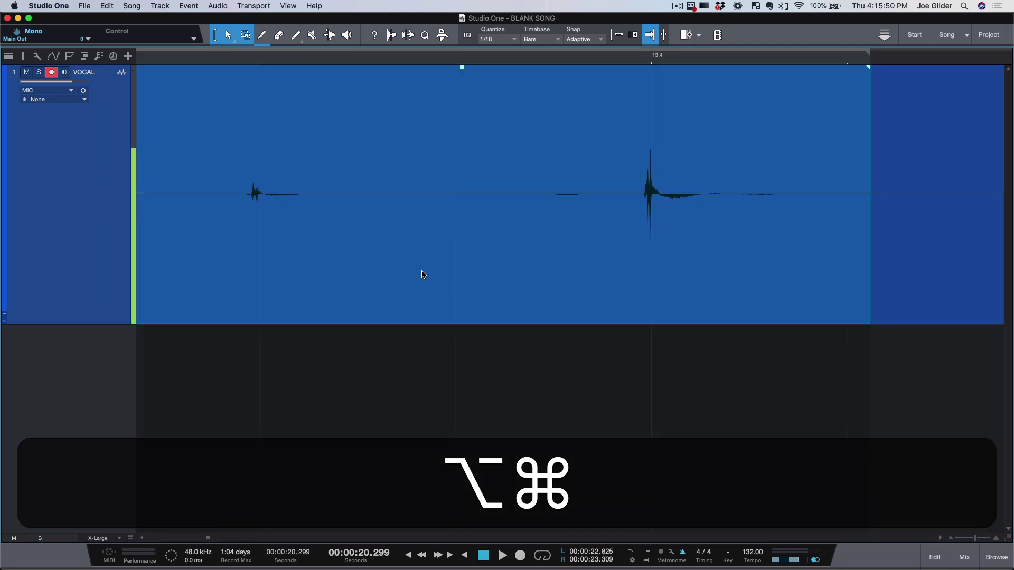
# Step: Split the event after bar 14 at 23.806 seconds, slip the slice's audio slightly later onto bar 14, and crossfade its edges
pyautogui.hscroll(-3, 422, 273)
pyautogui.scroll(-1, 420, 273)
pyautogui.hscroll(5, 419, 271)
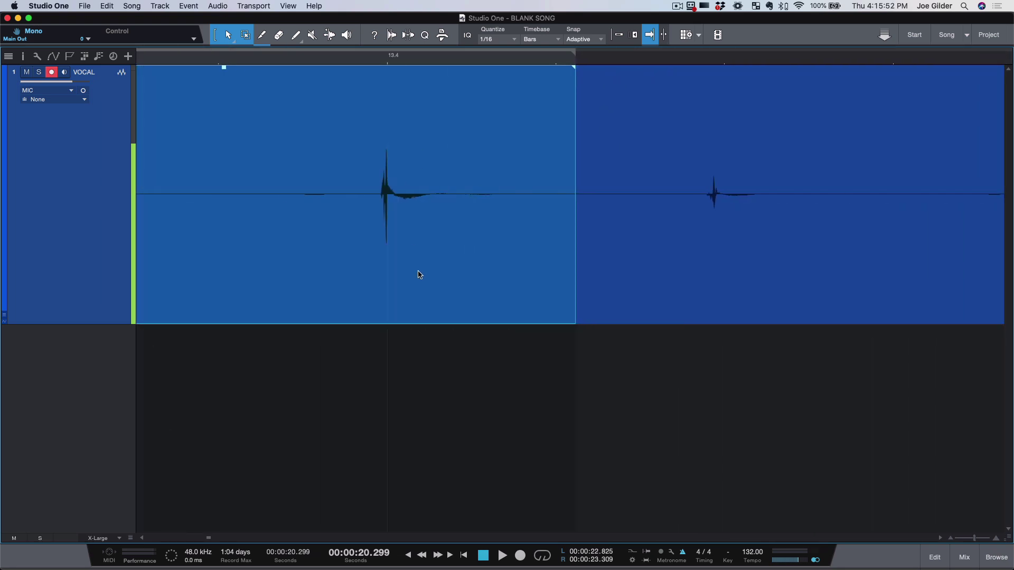
pyautogui.hscroll(3, 420, 275)
pyautogui.hscroll(5, 565, 262)
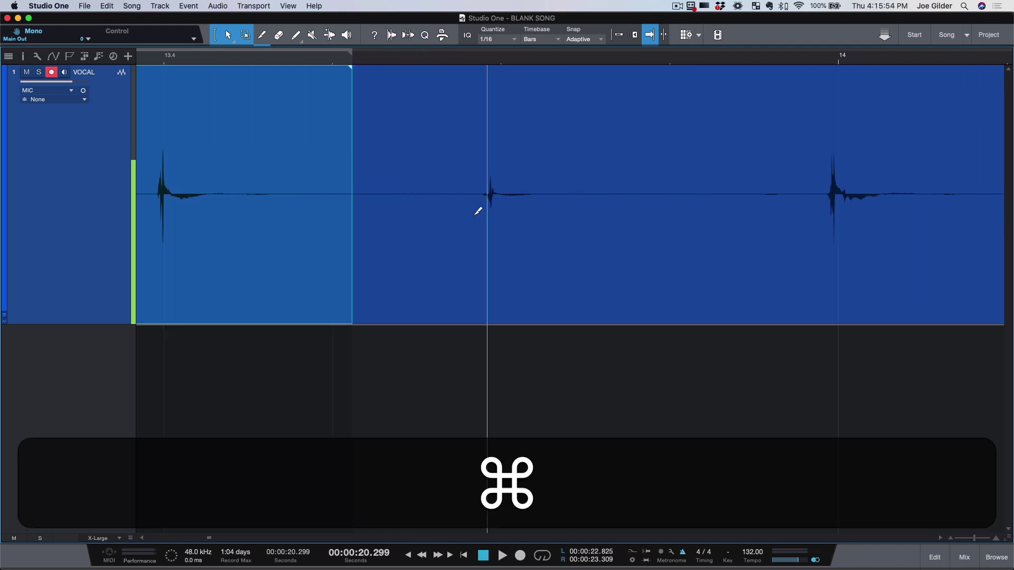
pyautogui.hscroll(2, 961, 256)
pyautogui.scroll(-3, 960, 255)
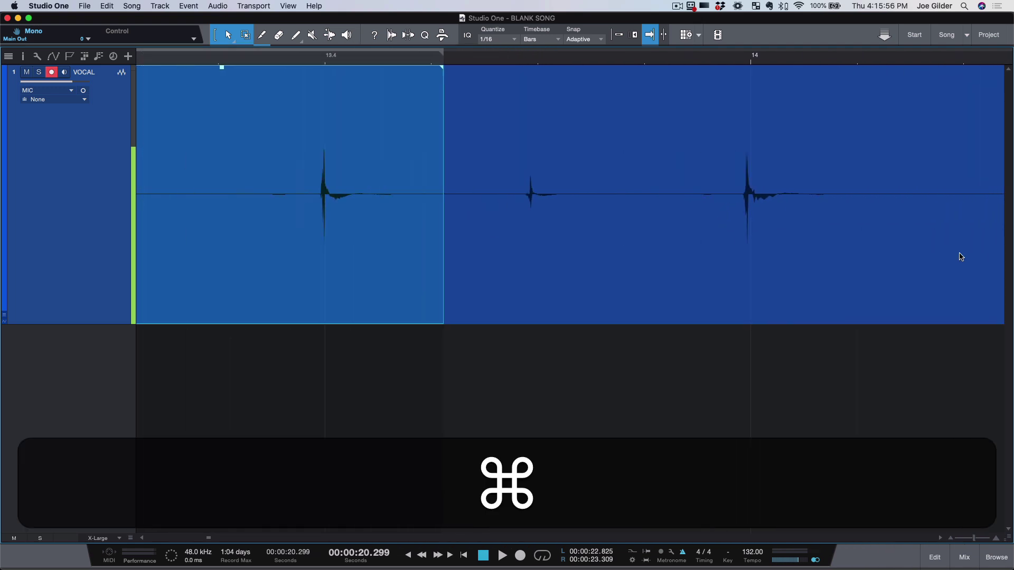
pyautogui.keyDown('super'); pyautogui.click(911, 224); pyautogui.keyUp('super')
pyautogui.keyDown('alt'); pyautogui.keyDown('super'); pyautogui.click(732, 253); pyautogui.keyUp('super'); pyautogui.keyUp('alt')
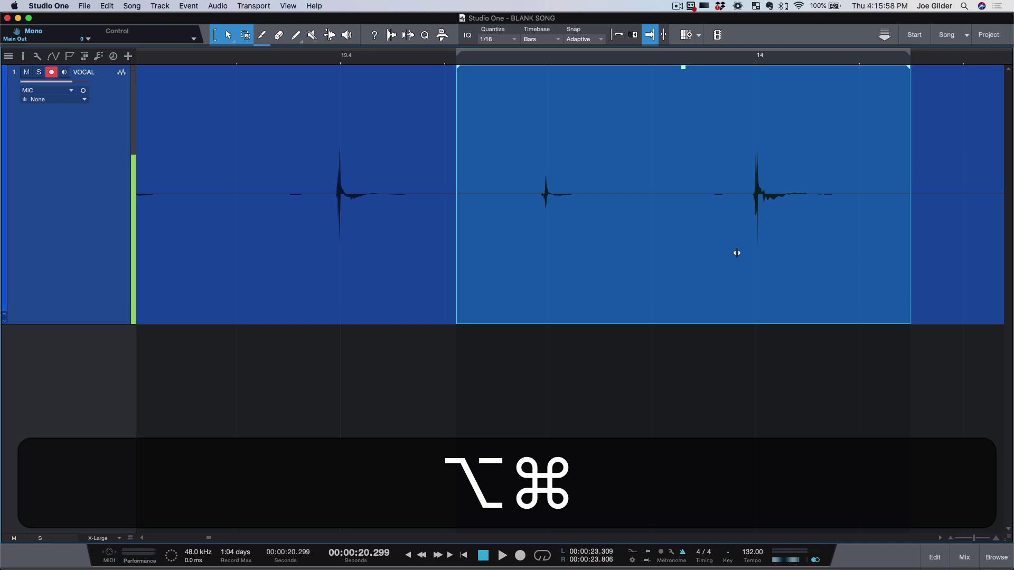
pyautogui.scroll(-6, 737, 253)
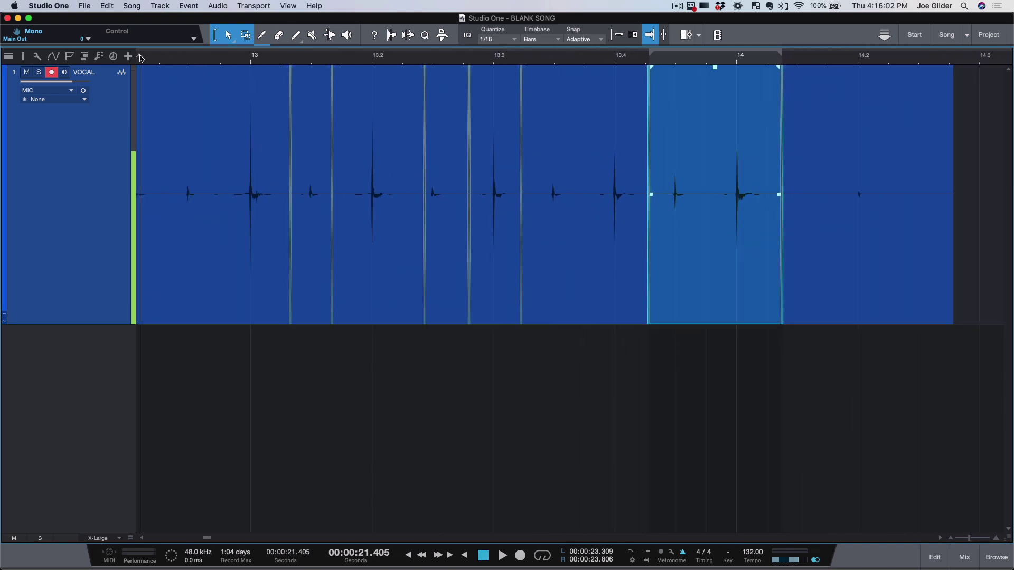
# Step: Play back the edited slices from 21.630 seconds to past bar 14
pyautogui.click(200, 60)
pyautogui.press('space')
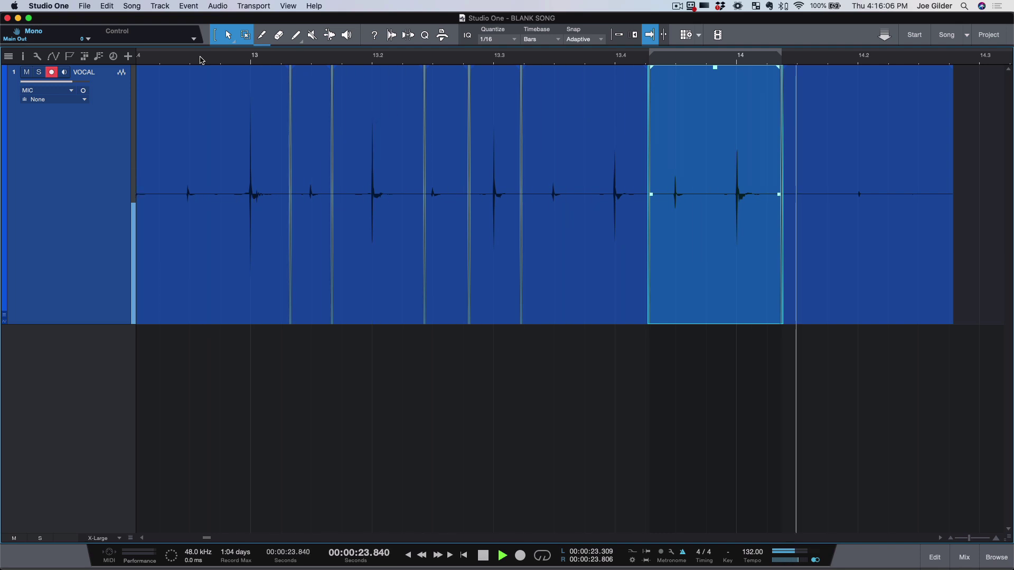
pyautogui.press('space')
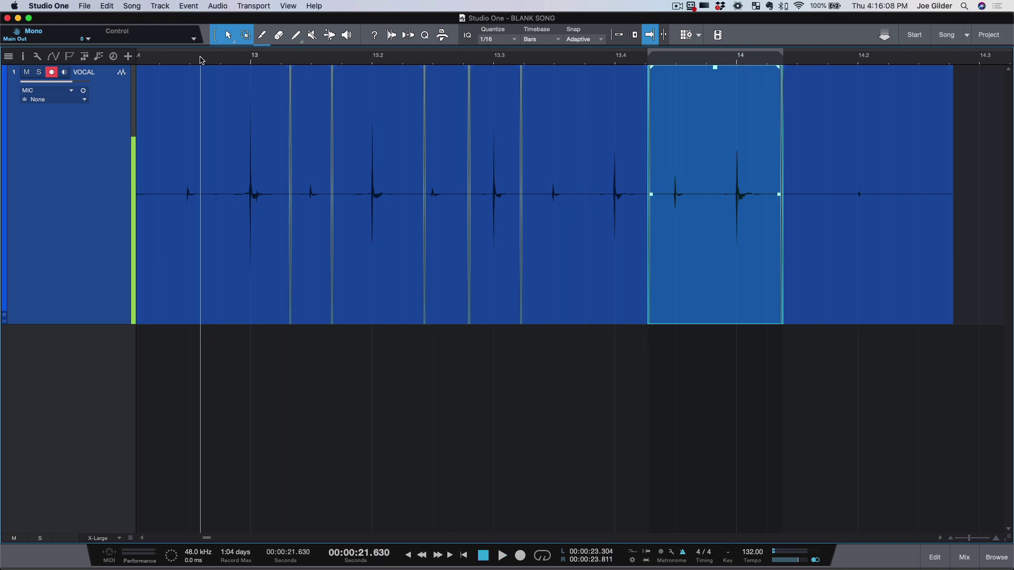
# Step: Delete all the edited slices after beat 12.3 and extend the remaining original event's end to 24.449 seconds
pyautogui.scroll(-5, 200, 60)
pyautogui.hscroll(-6, 258, 123)
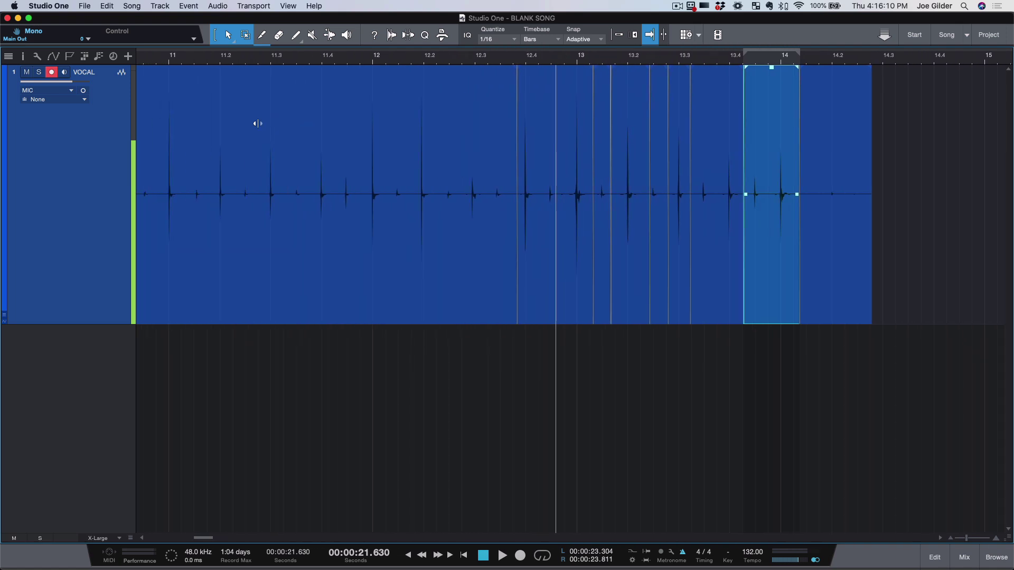
pyautogui.moveTo(921, 296); pyautogui.dragTo(497, 348)
pyautogui.moveTo(912, 283); pyautogui.dragTo(758, 267)
pyautogui.press('BackSpace')
pyautogui.press('super+z')
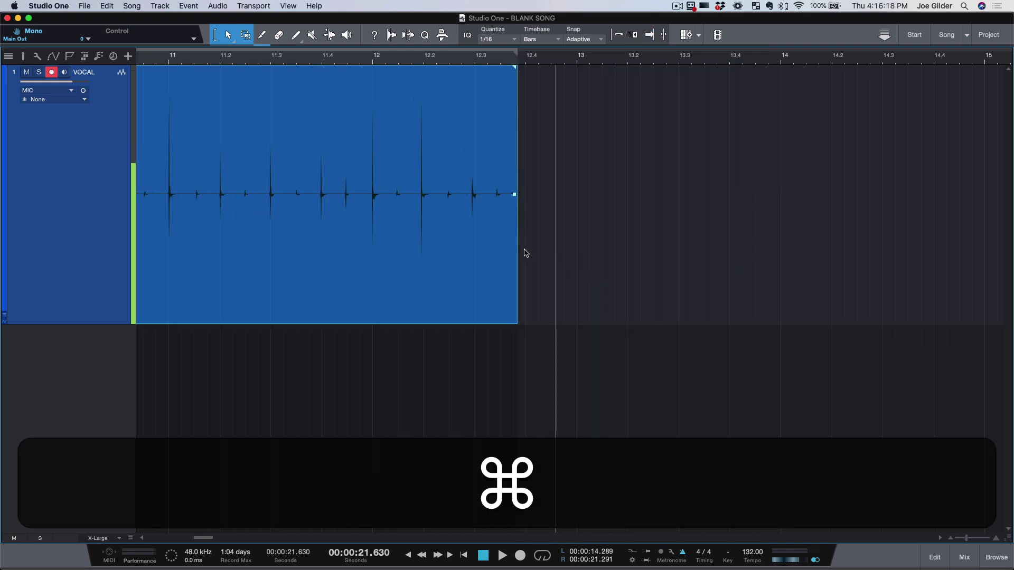
pyautogui.moveTo(517, 252); pyautogui.dragTo(871, 254)
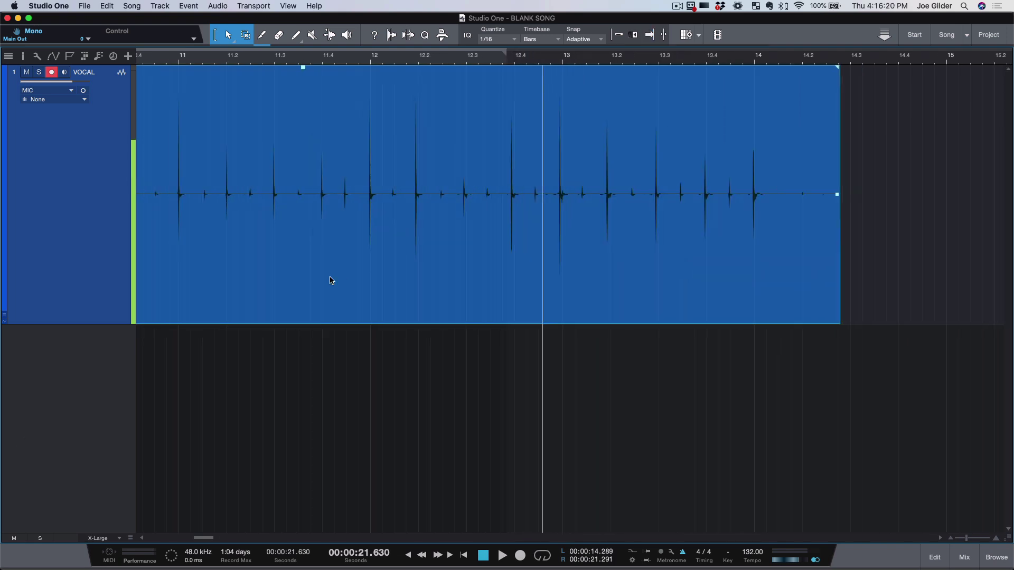
# Step: Split the take just before bar 10, at 16.225 seconds, and delete the part in front of the cut
pyautogui.scroll(-3, 330, 280)
pyautogui.hscroll(-4, 331, 280)
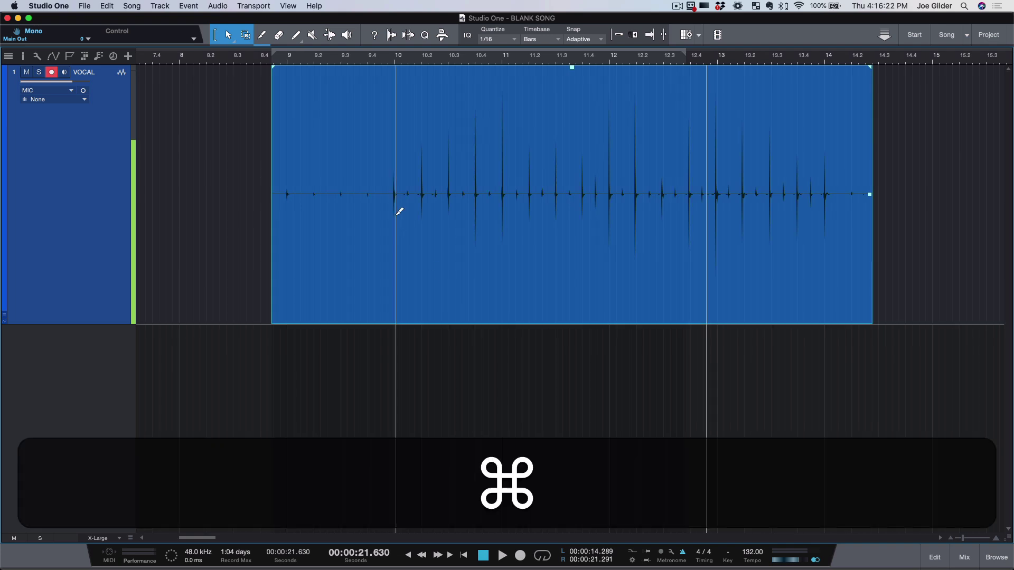
pyautogui.keyDown('super'); pyautogui.click(387, 207); pyautogui.keyUp('super')
pyautogui.click(357, 229)
pyautogui.press('BackSpace')
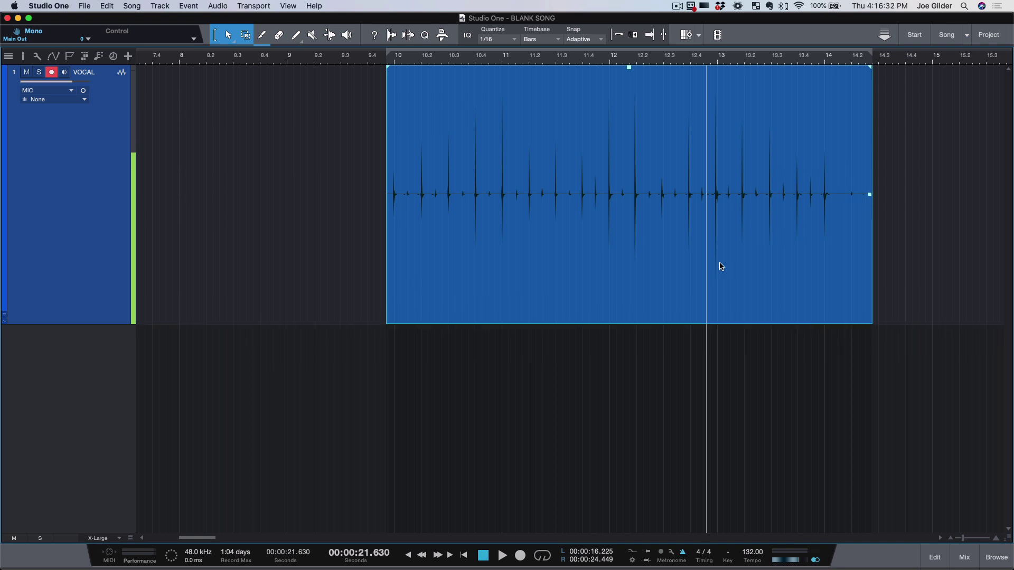
# Step: Quantize the remaining audio event between bars 10 and 14 to the 1/16 grid
pyautogui.press('q')
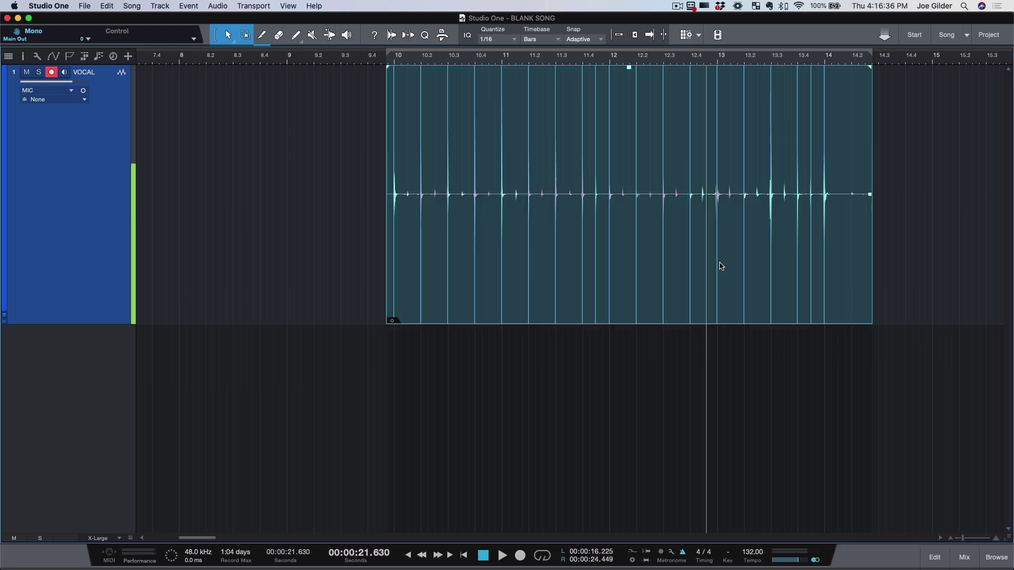
pyautogui.scroll(3, 720, 266)
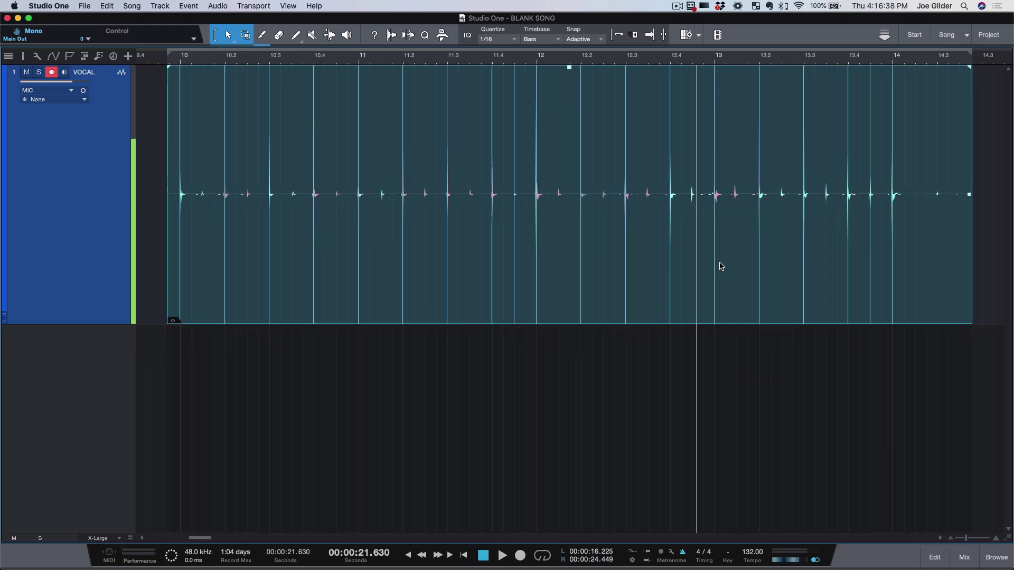
pyautogui.scroll(6, 353, 233)
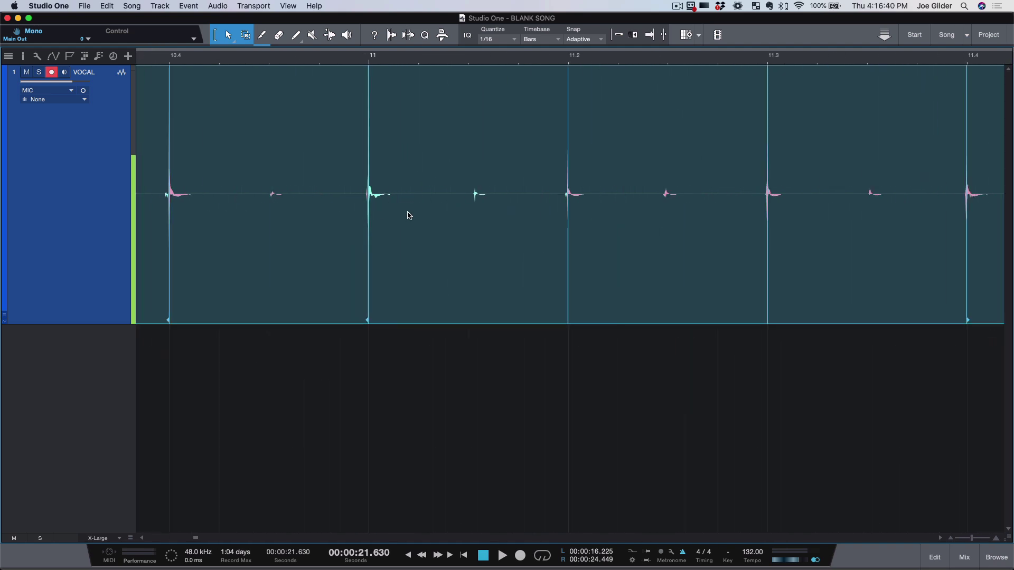
pyautogui.press('w')
pyautogui.press('w')
pyautogui.press('w')
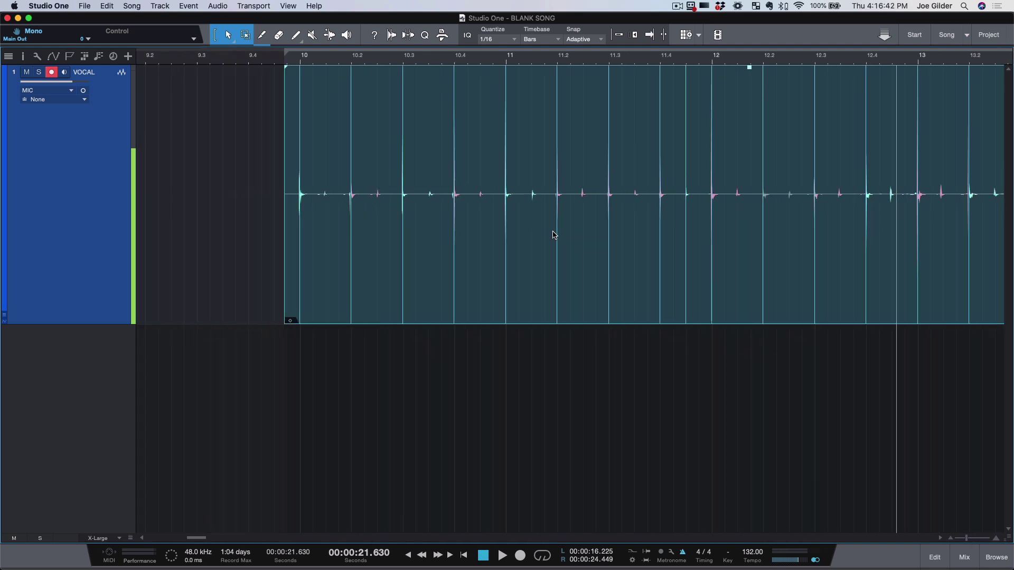
# Step: Play back the quantized take from just before bar 10 with autoscroll on, and examine its bend markers and stretched hits against the grid
pyautogui.click(304, 56)
pyautogui.press('f')
pyautogui.press('space')
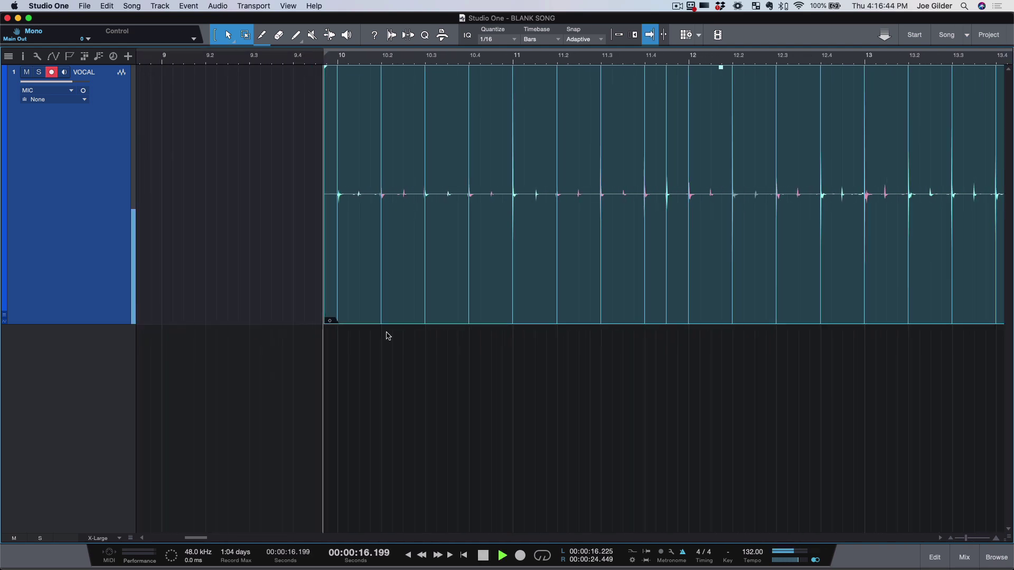
pyautogui.press('w')
pyautogui.press('w')
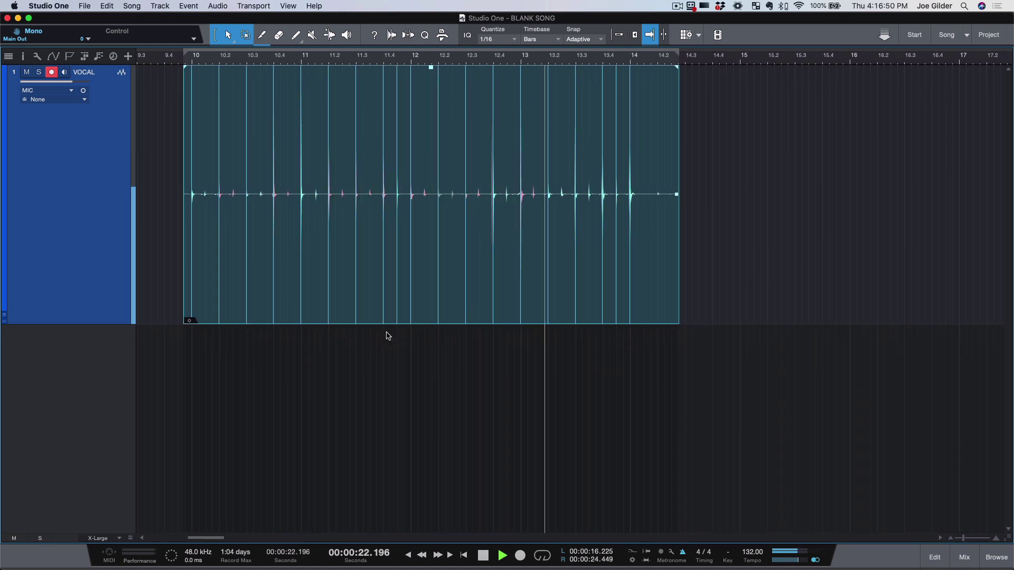
pyautogui.press('space')
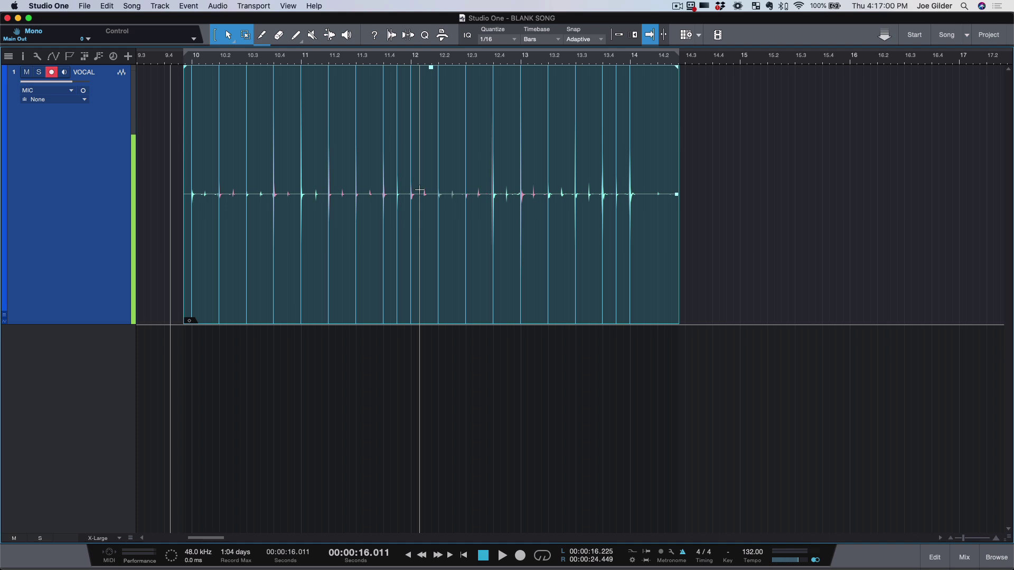
pyautogui.scroll(5, 335, 220)
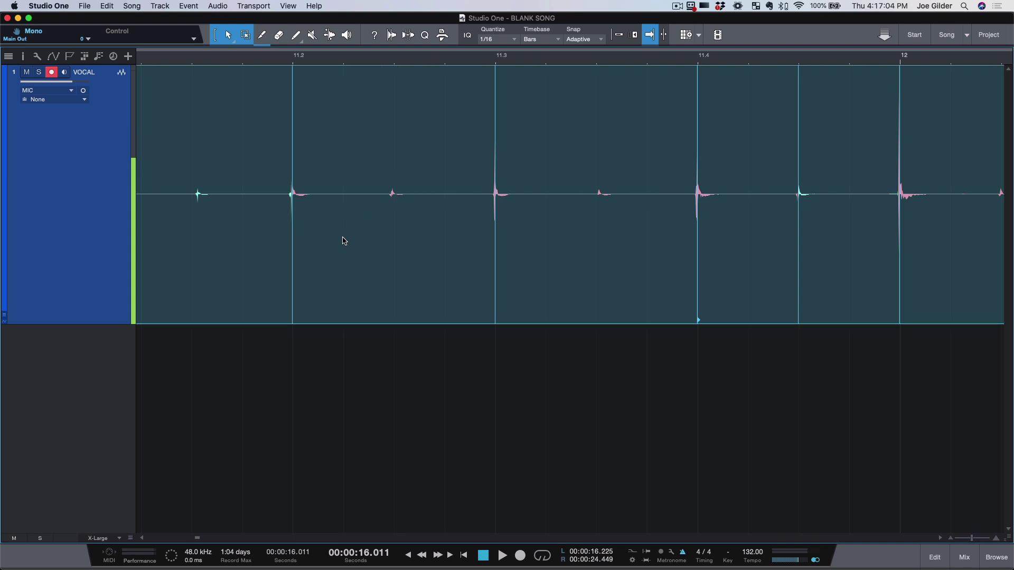
pyautogui.scroll(-3, 351, 245)
pyautogui.scroll(-3, 487, 254)
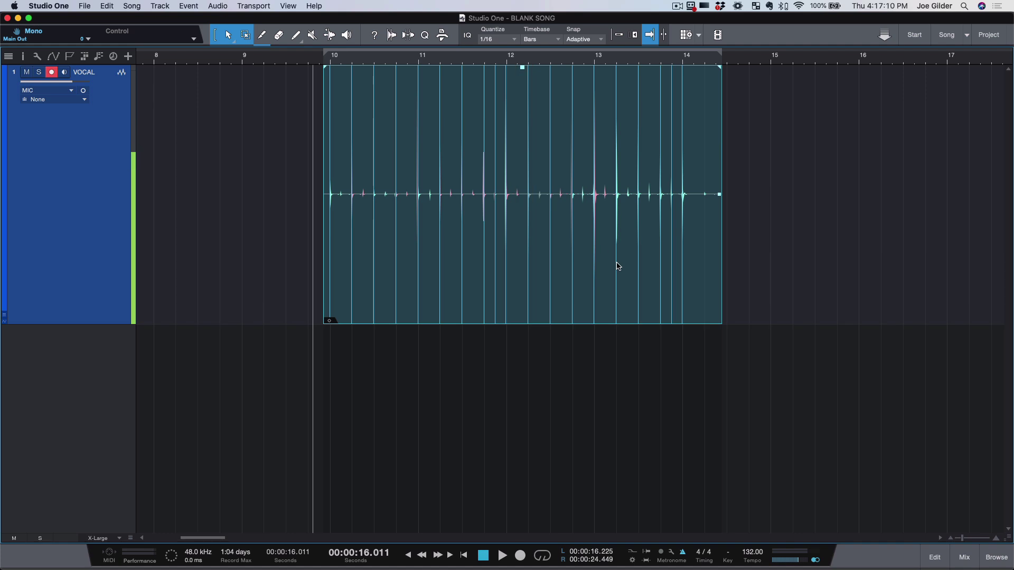
pyautogui.scroll(10, 551, 264)
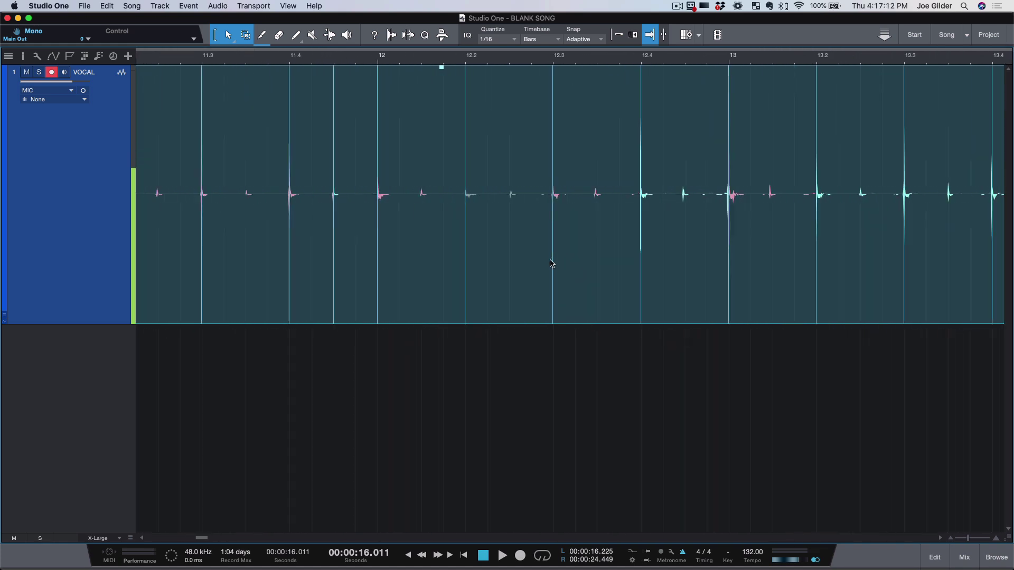
pyautogui.scroll(-5, 569, 258)
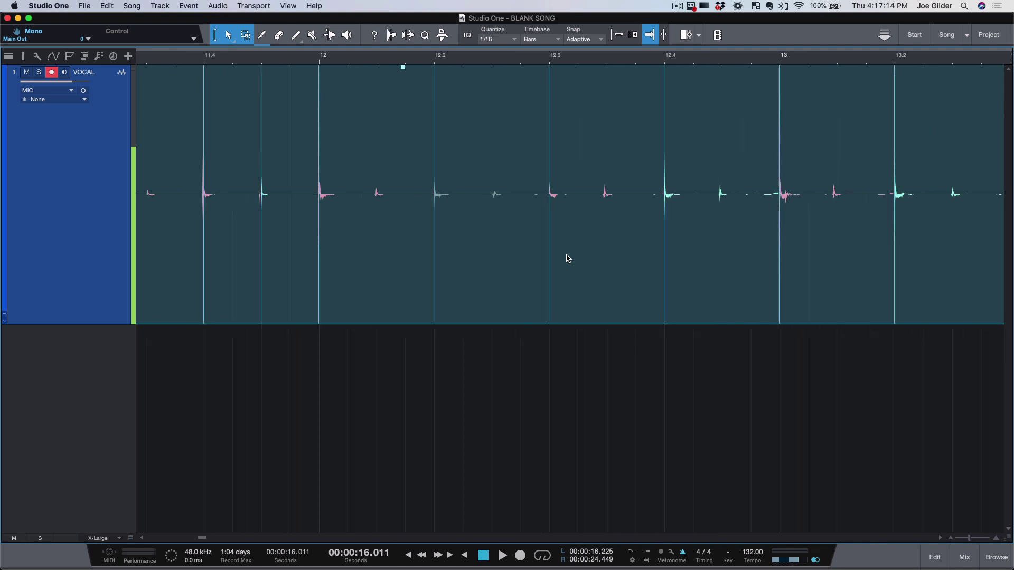
pyautogui.scroll(-4, 486, 265)
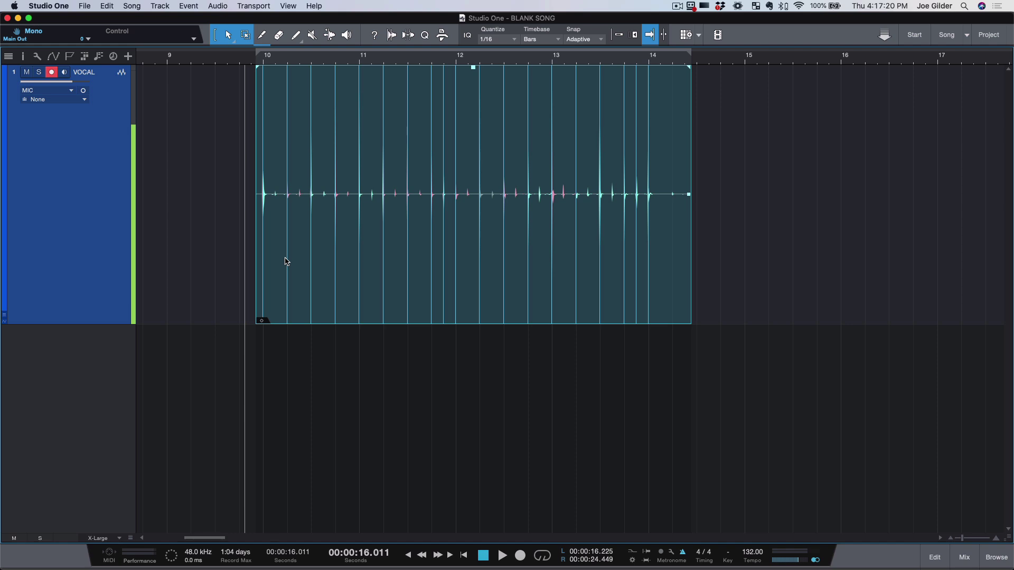
# Step: With the Bend tool, move the bar 11 marker earlier to about three quarters of the way from beat 10.4 to bar 11, and play it back
pyautogui.click(330, 35)
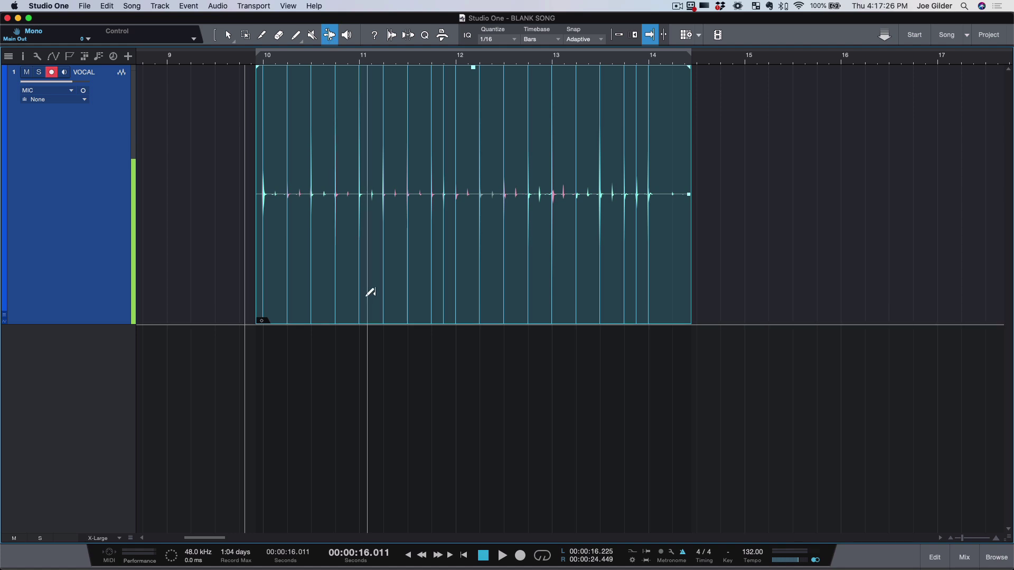
pyautogui.scroll(5, 366, 283)
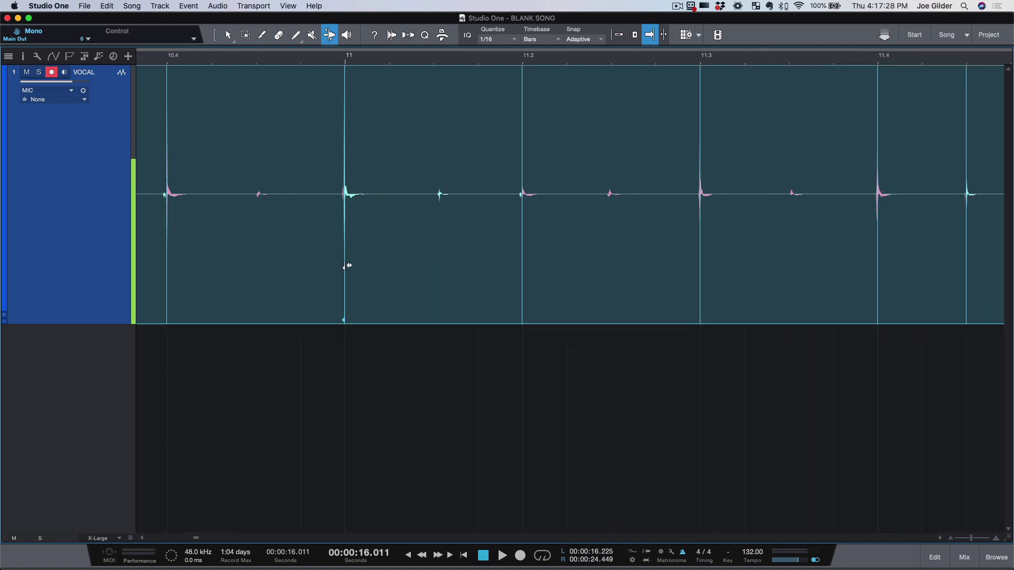
pyautogui.moveTo(344, 267)
pyautogui.mouseDown()
pyautogui.moveTo(245, 254)
pyautogui.moveTo(466, 265)
pyautogui.moveTo(226, 253)
pyautogui.moveTo(297, 259)
pyautogui.mouseUp()
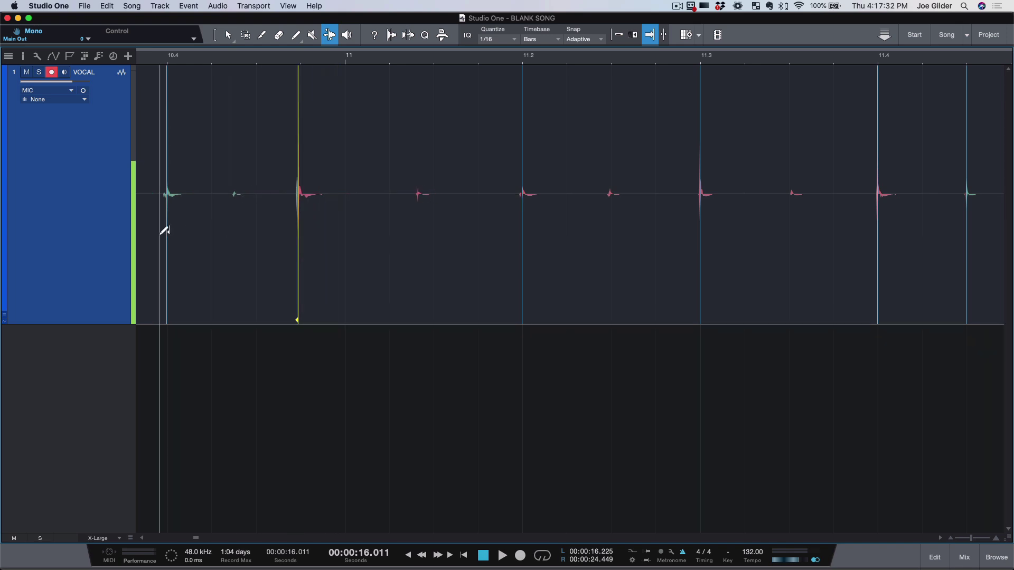
pyautogui.press('space')
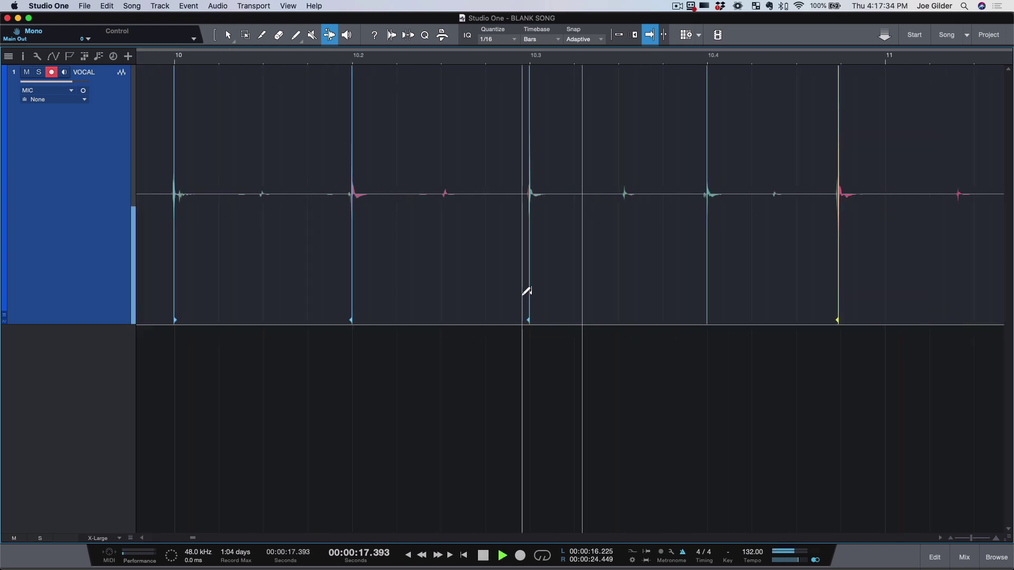
pyautogui.press('space')
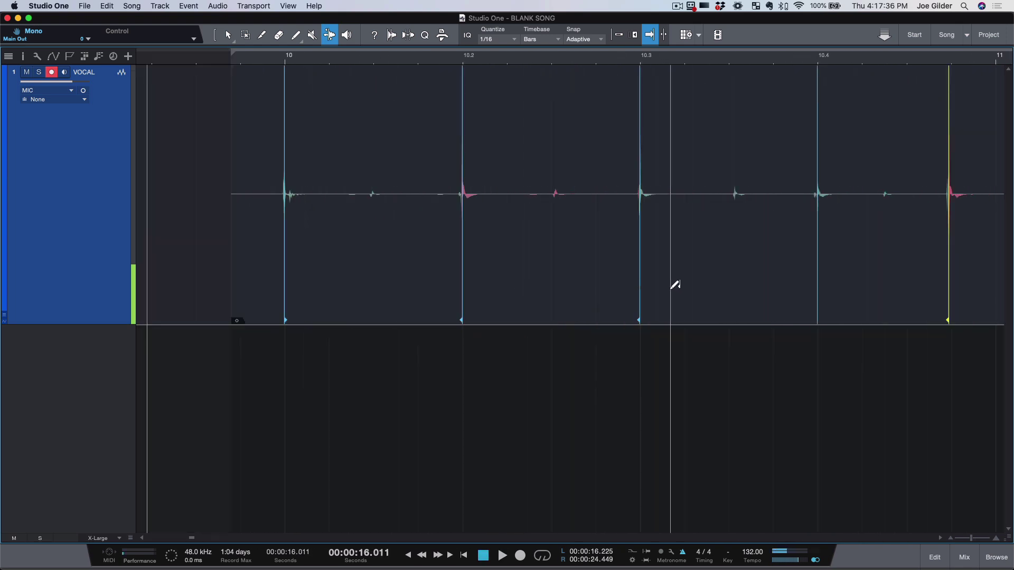
# Step: Move the displaced bend marker later, back onto bar 11
pyautogui.hscroll(-3, 672, 280)
pyautogui.moveTo(663, 292); pyautogui.dragTo(714, 302)
pyautogui.scroll(-10, 668, 289)
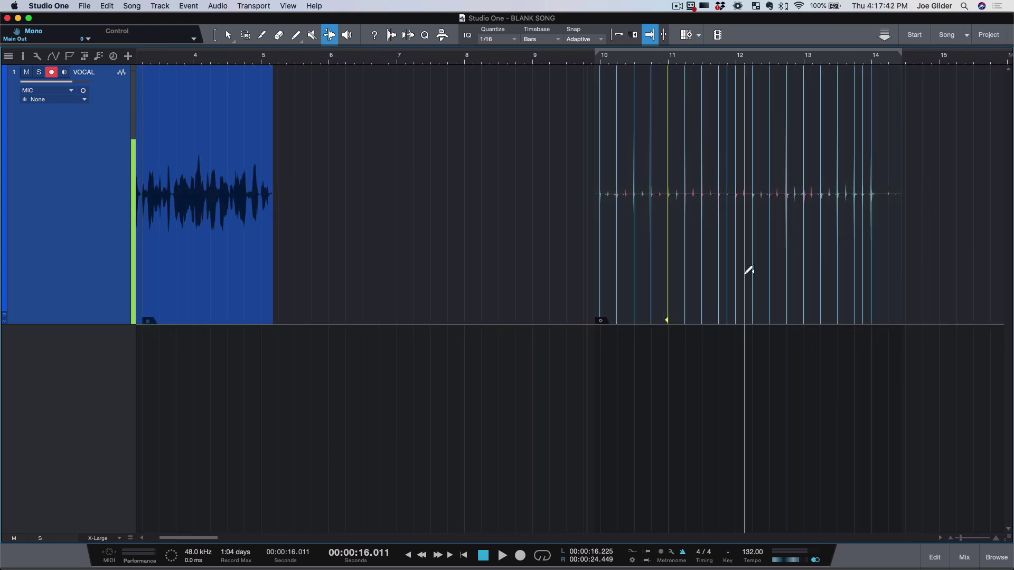
# Step: Undo the bend marker edits and the quantization of the audio event between bars 10 and 14
pyautogui.press('super+z')
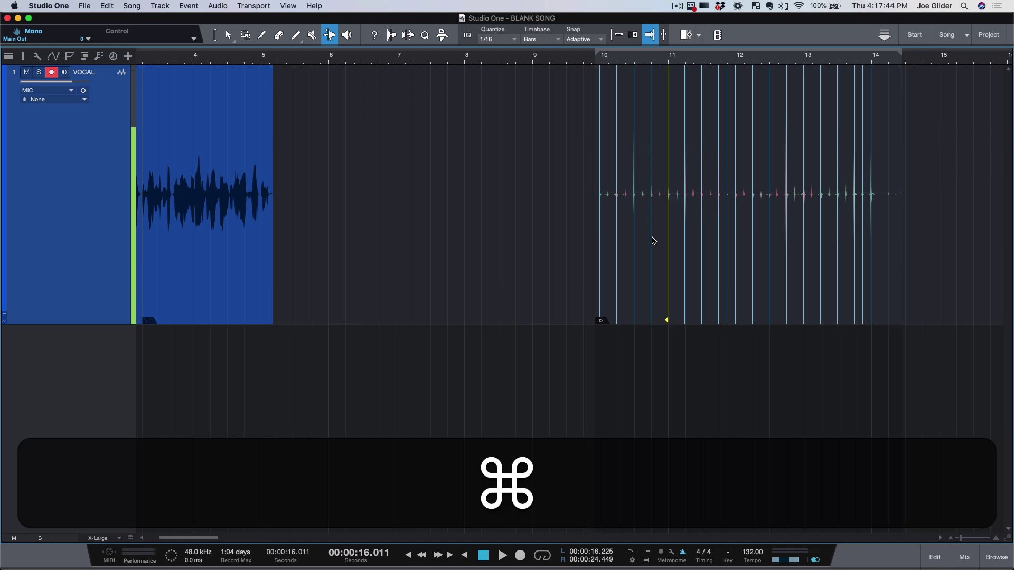
pyautogui.press('super+z')
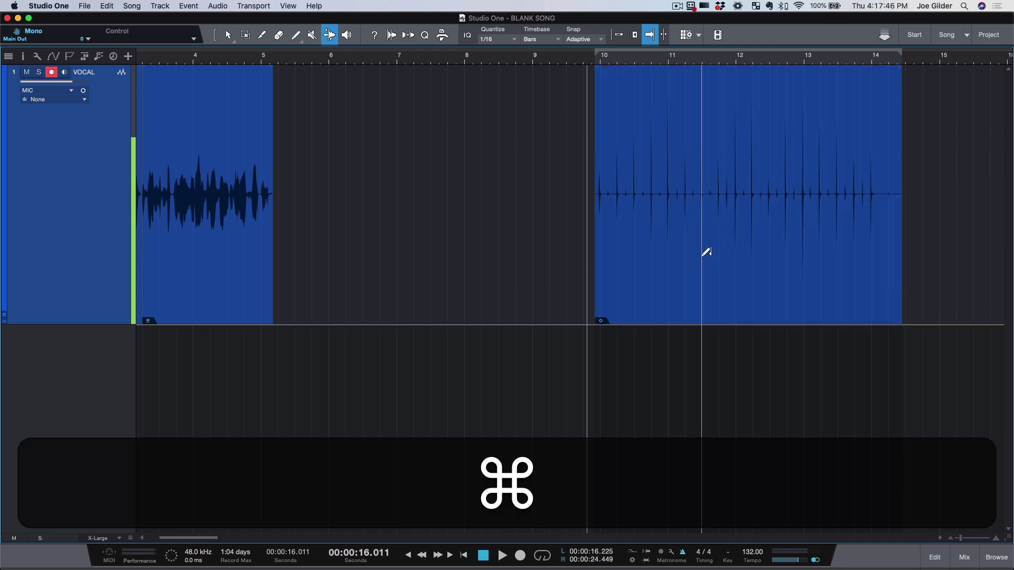
# Step: Slice the audio event on both sides of the hit near beat 13.2 and slip the slice's audio later onto the beat
pyautogui.scroll(10, 706, 252)
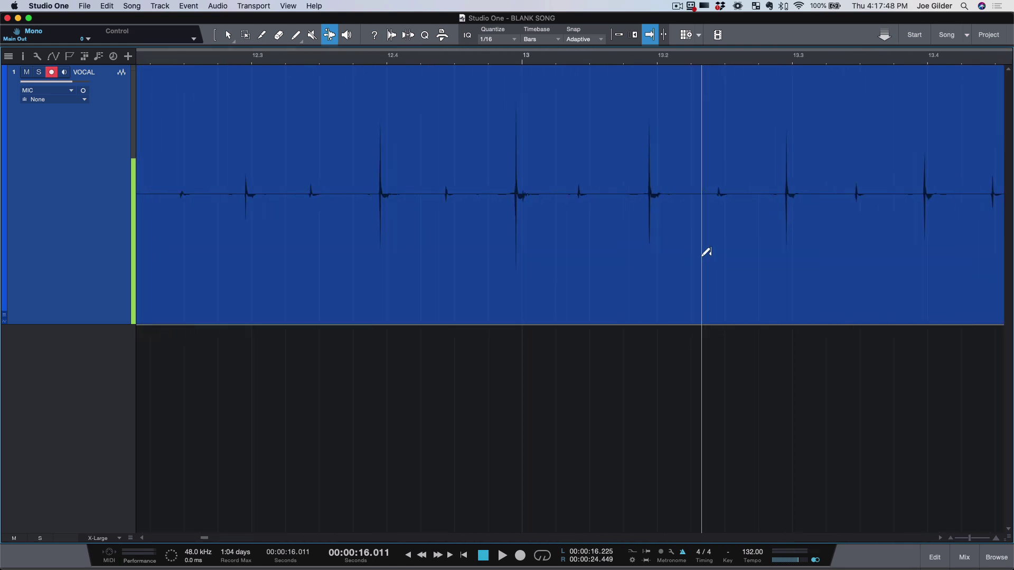
pyautogui.scroll(2, 706, 252)
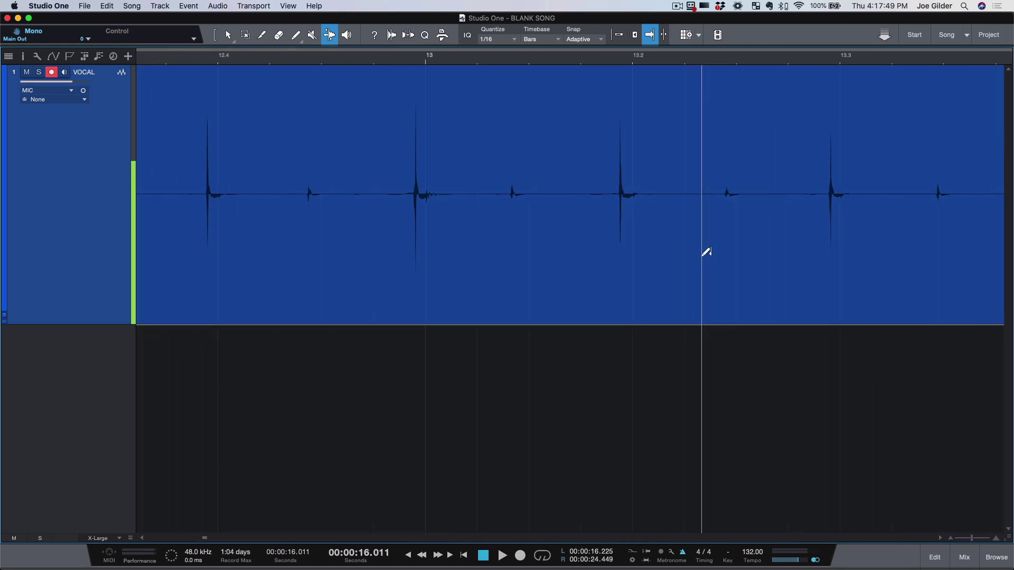
pyautogui.press('1')
pyautogui.keyDown('super'); pyautogui.click(567, 217); pyautogui.keyUp('super')
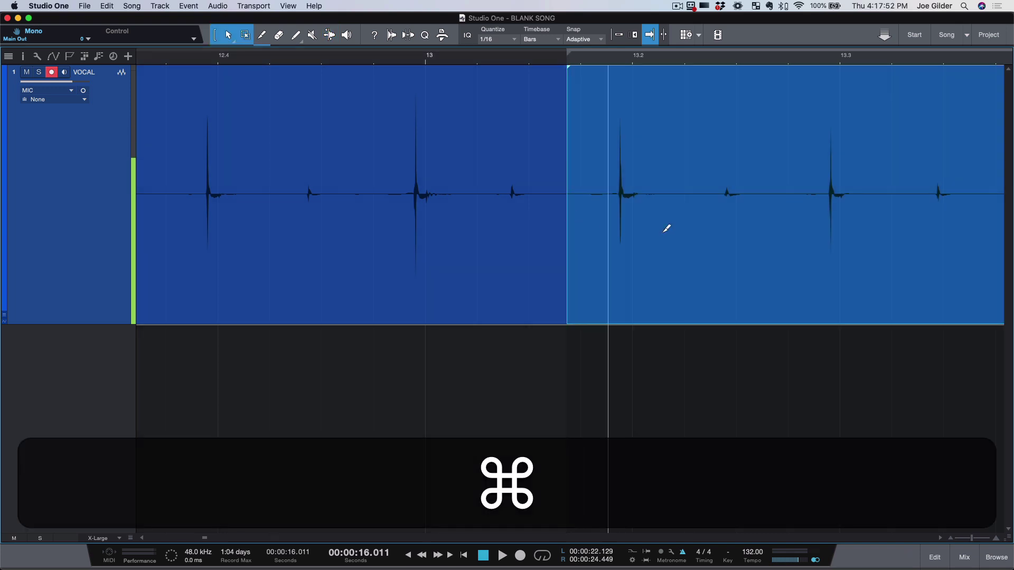
pyautogui.keyDown('super'); pyautogui.click(707, 233); pyautogui.keyUp('super')
pyautogui.keyDown('alt'); pyautogui.keyDown('super'); pyautogui.click(648, 247); pyautogui.keyUp('super'); pyautogui.keyUp('alt')
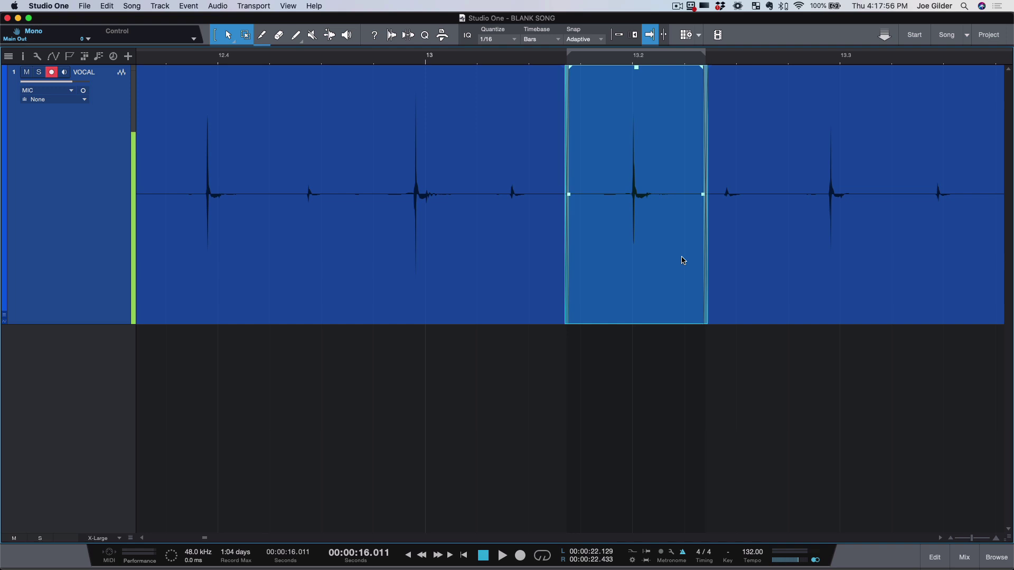
# Step: Undo the slip and both slices around beat 13.2
pyautogui.scroll(-6, 682, 260)
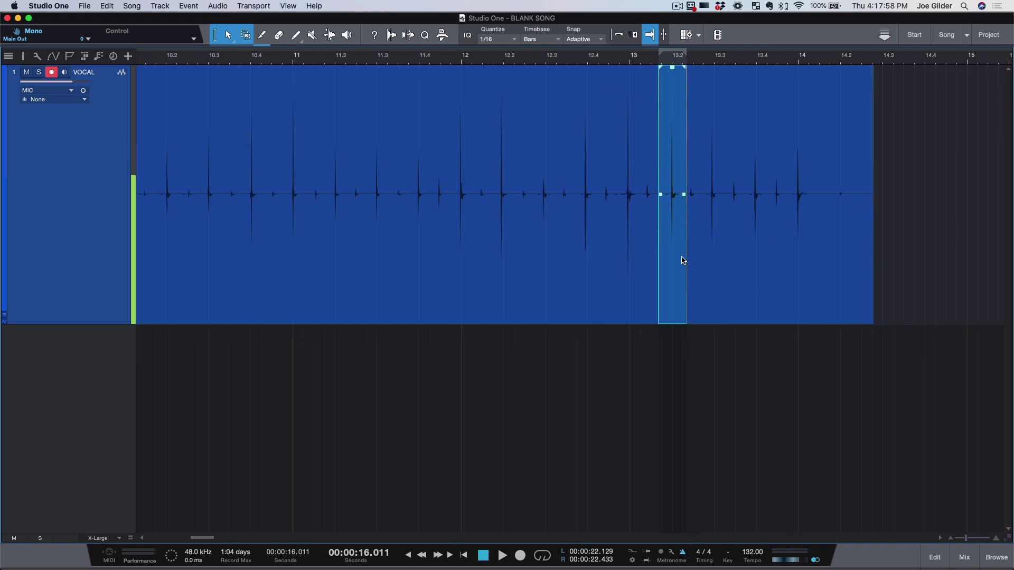
pyautogui.scroll(-2, 683, 260)
pyautogui.press('super+z')
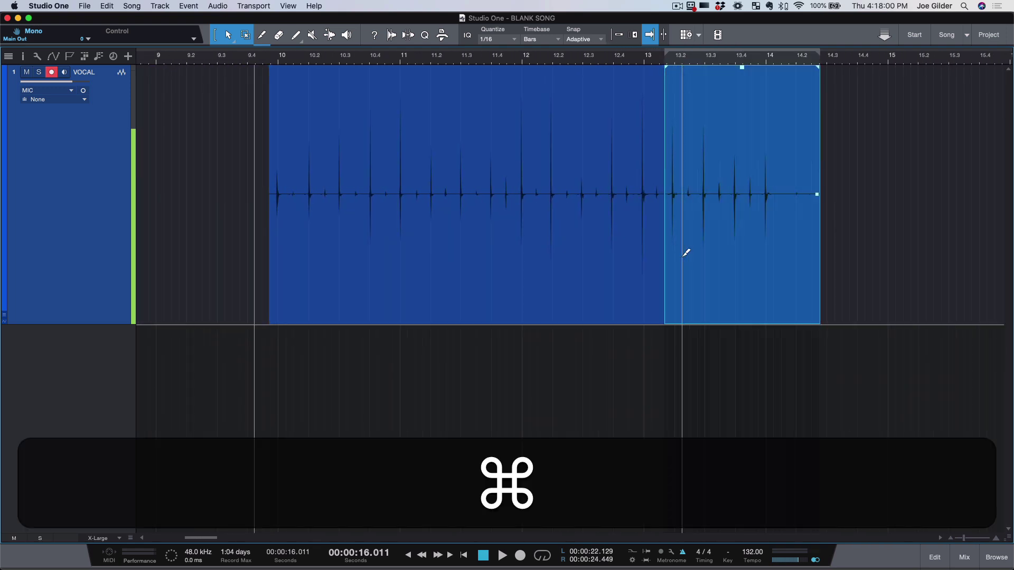
pyautogui.click(683, 260)
pyautogui.scroll(-1, 613, 280)
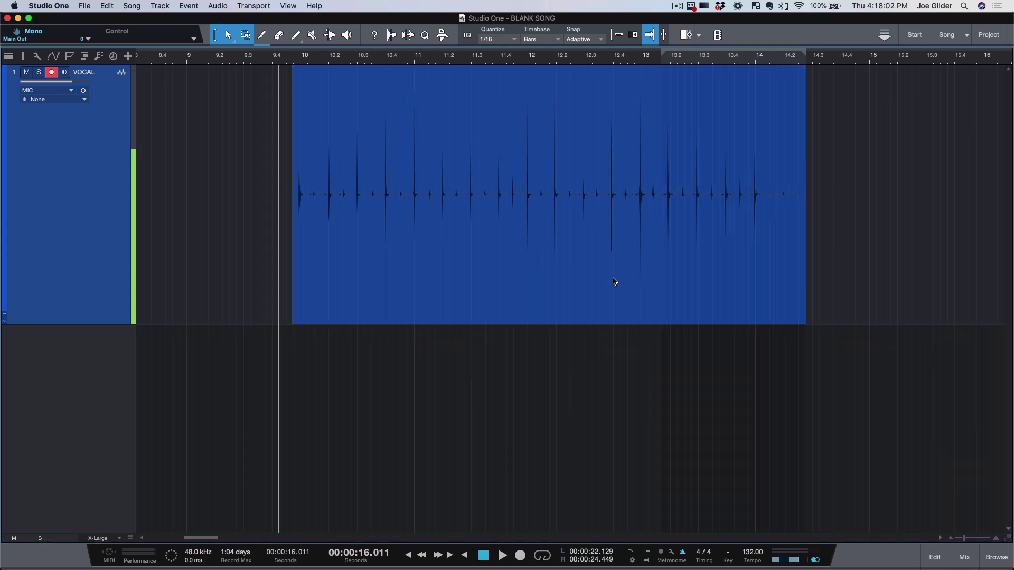
# Step: Try quantizing the whole audio event between bars 10 and 14 to the 1/16 grid and rendering it, and undo this
pyautogui.click(540, 276)
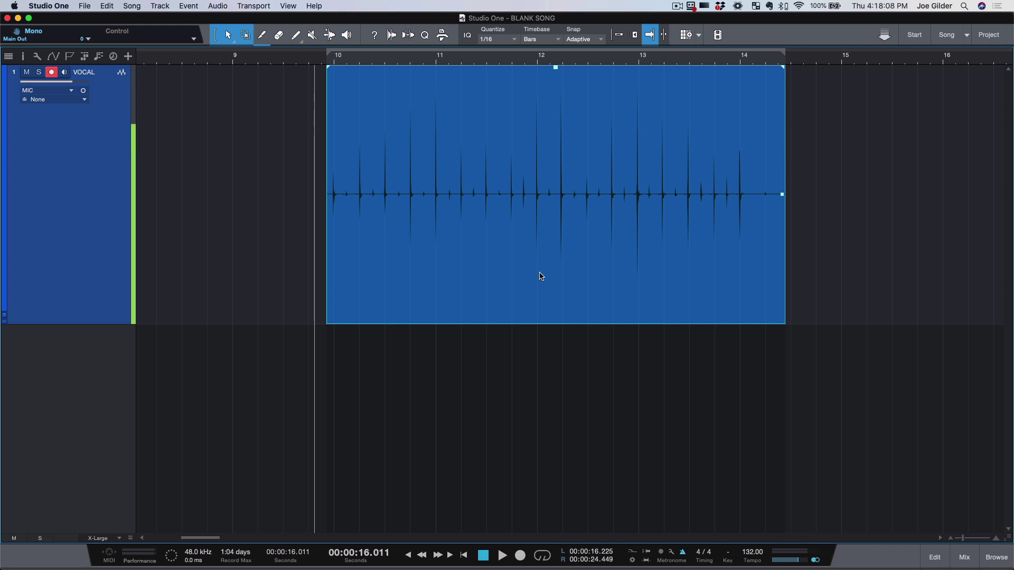
pyautogui.press('q')
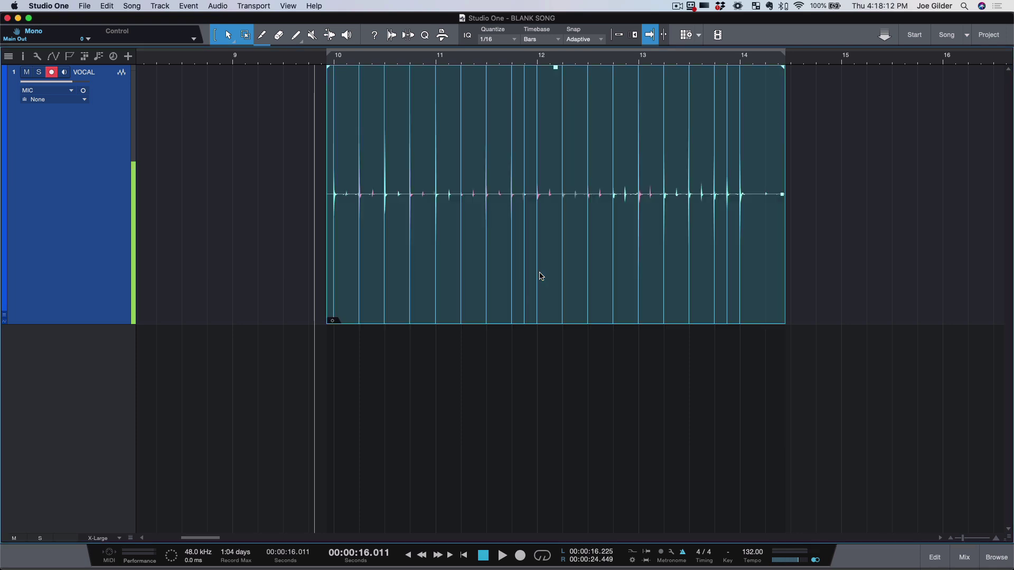
pyautogui.press('super+z')
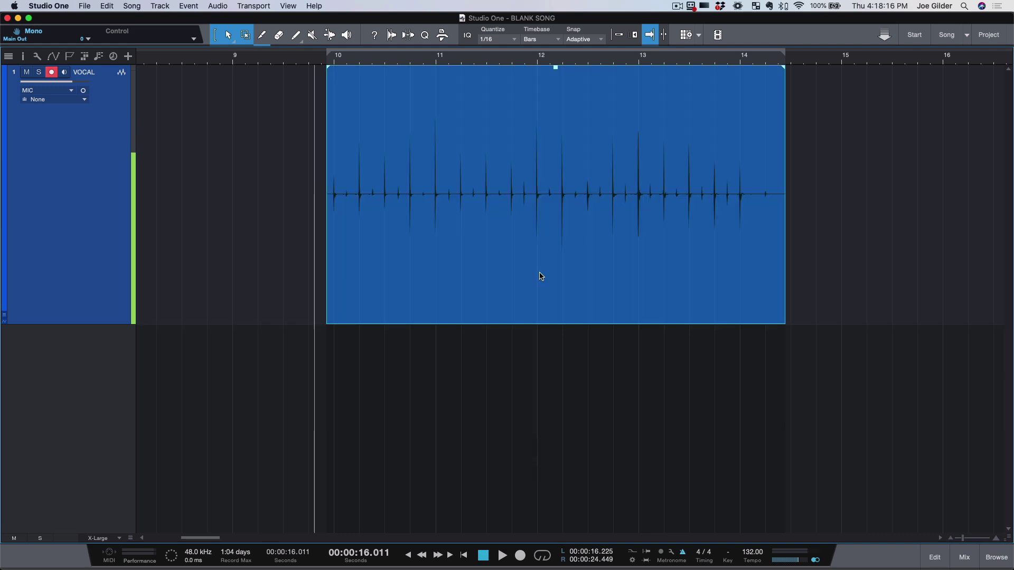
pyautogui.press('super+shift+z')
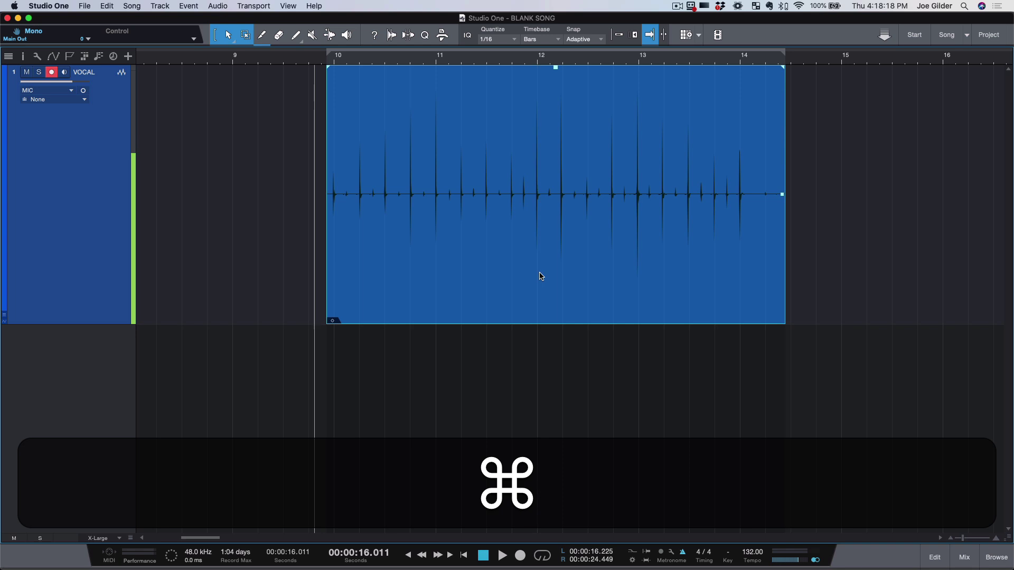
# Step: Save the song, and slice the audio event just before the beat 12.4 hit and again between that hit and bar 13
pyautogui.scroll(-5, 539, 274)
pyautogui.press('super+s')
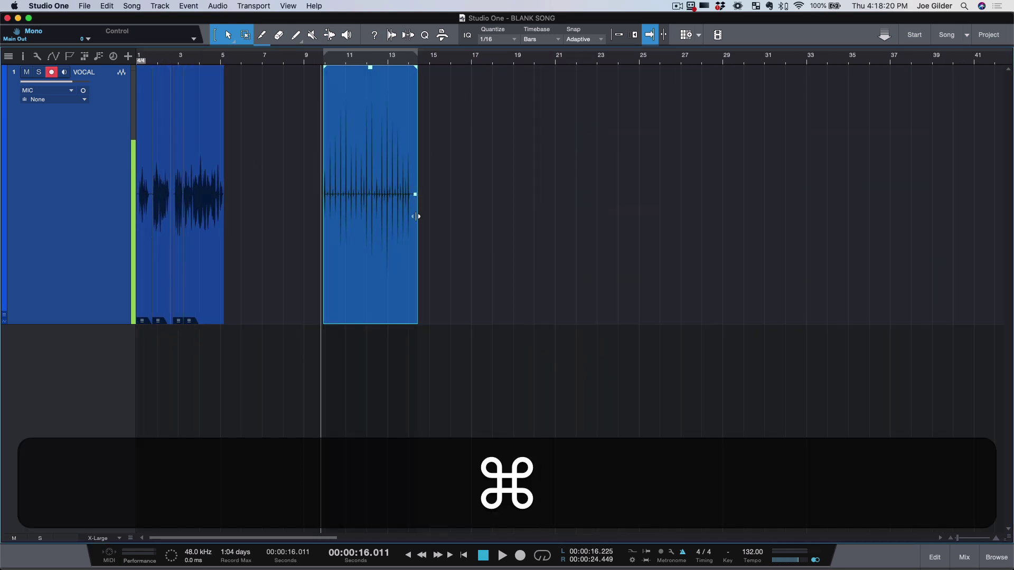
pyautogui.scroll(1, 392, 221)
pyautogui.scroll(10, 391, 223)
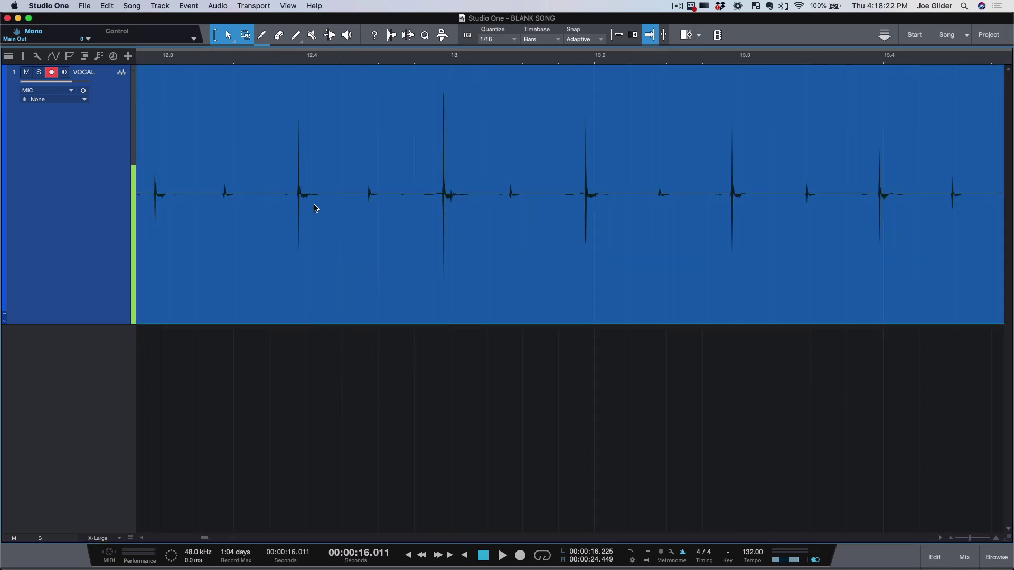
pyautogui.click(296, 209)
pyautogui.click(400, 240)
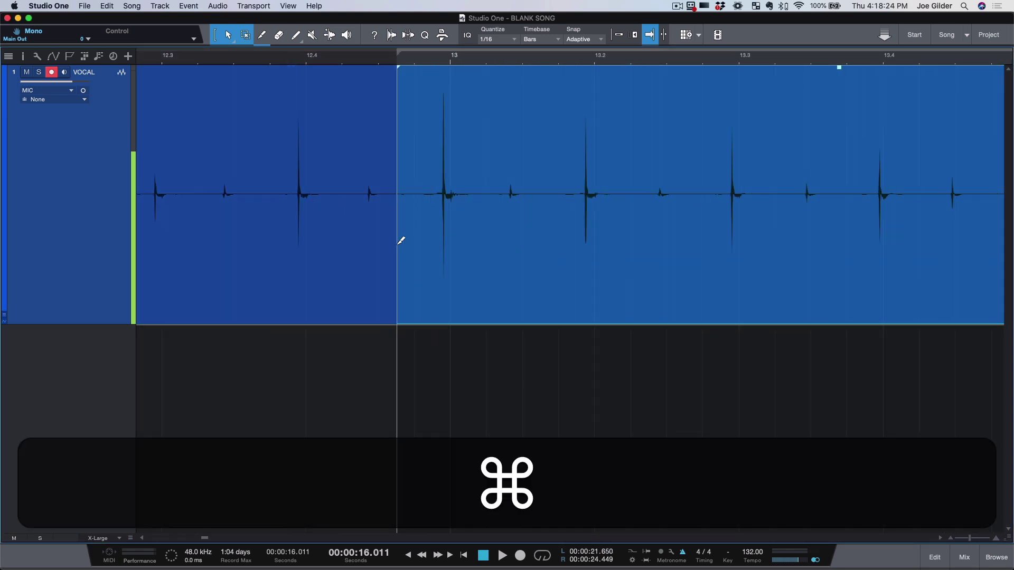
pyautogui.click(332, 271)
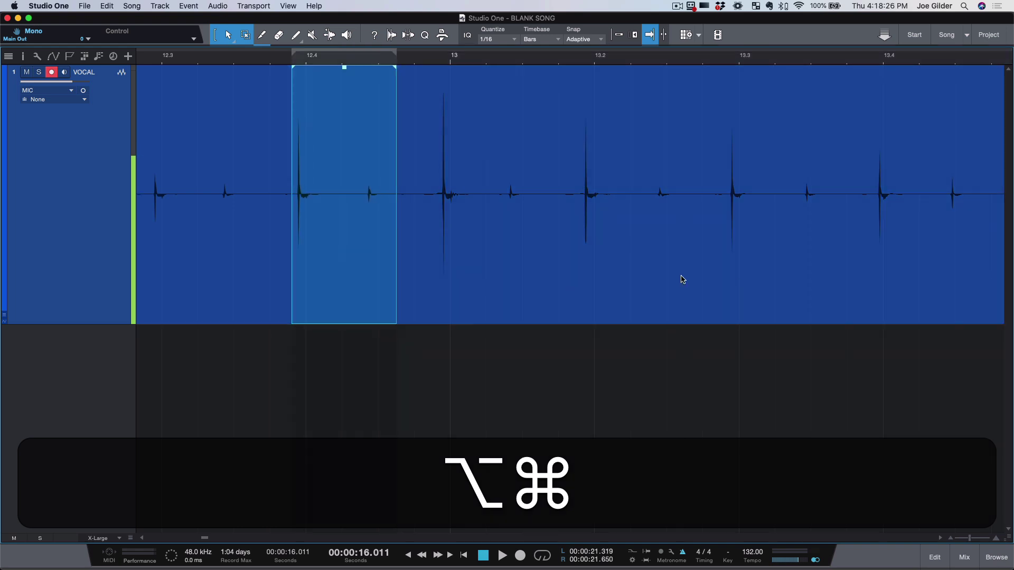
# Step: Undo the two slices around the beat 12.4 hit
pyautogui.press('super+z')
pyautogui.press('super+z')
pyautogui.scroll(-6, 533, 279)
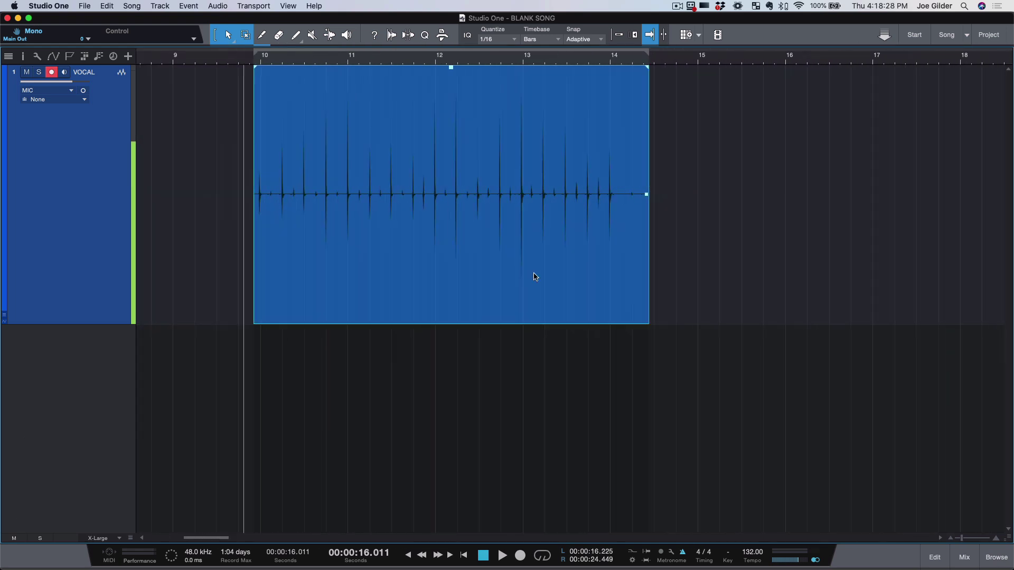
# Step: Save the song and disarm recording on the VOCAL track
pyautogui.press('super+s')
pyautogui.scroll(-8, 466, 267)
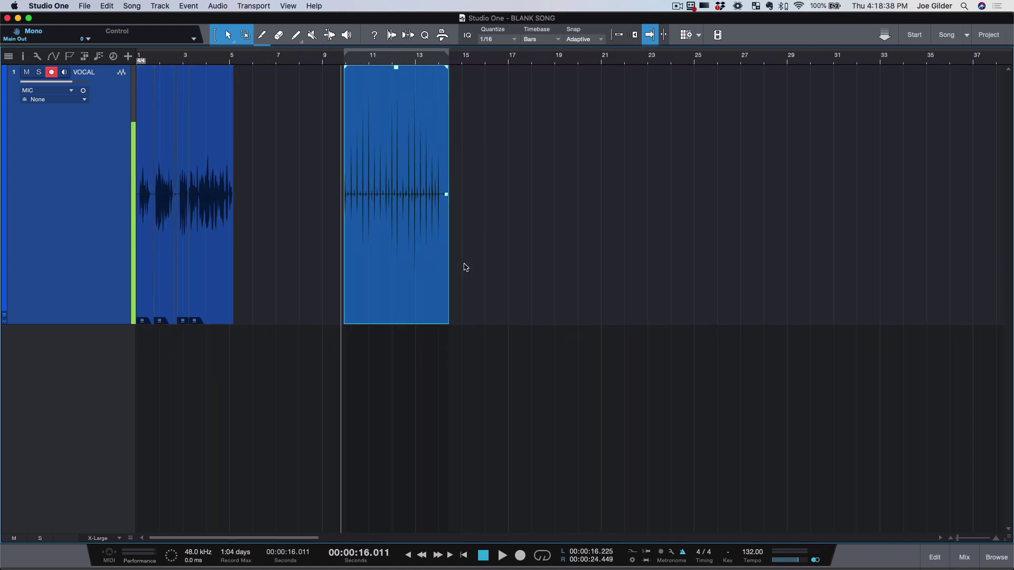
pyautogui.scroll(4, 360, 271)
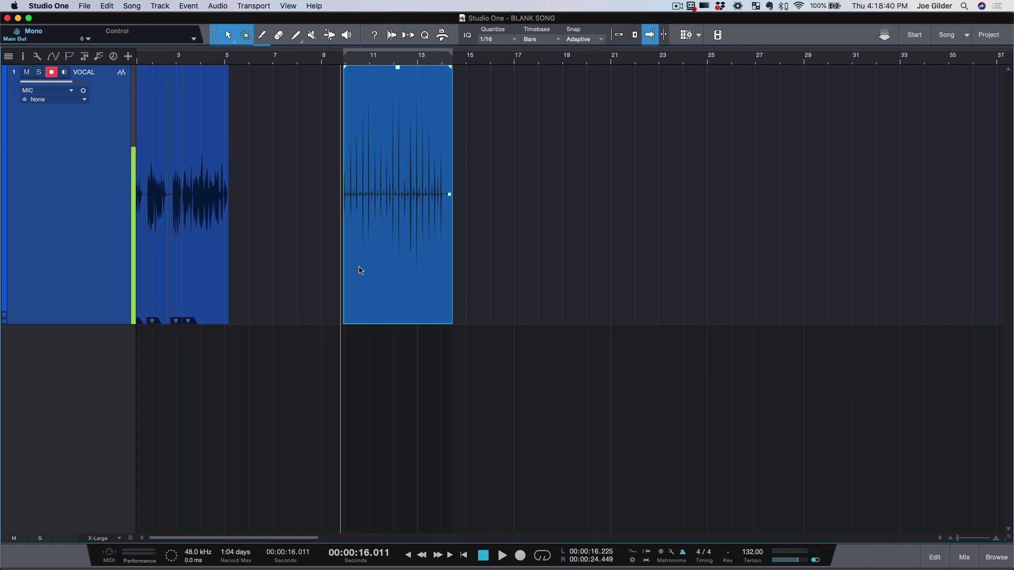
pyautogui.hscroll(-2, 359, 270)
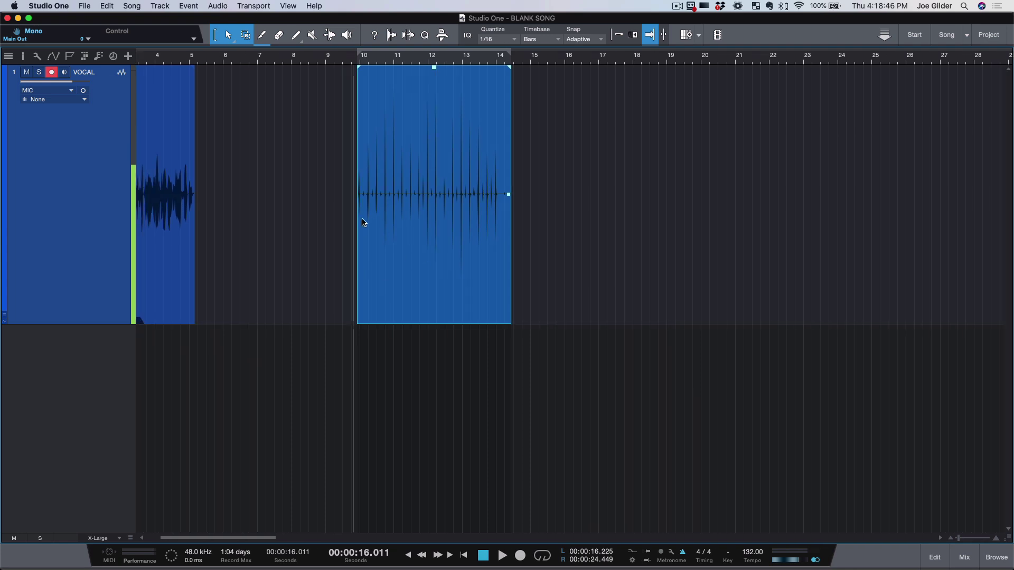
pyautogui.click(51, 72)
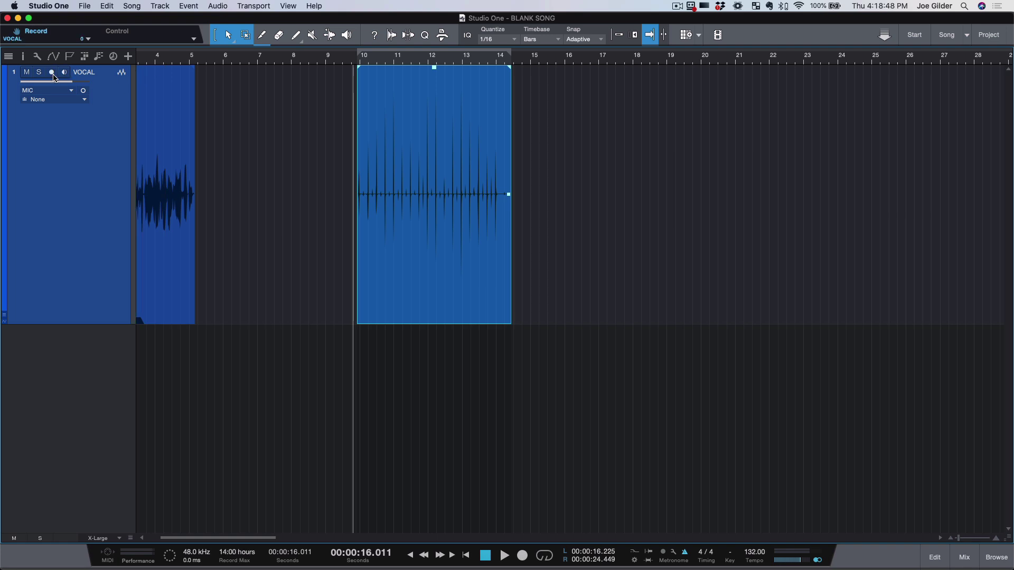
# Step: Expand the take layers of the VOCAL track below its main lane
pyautogui.hscroll(-5, 273, 185)
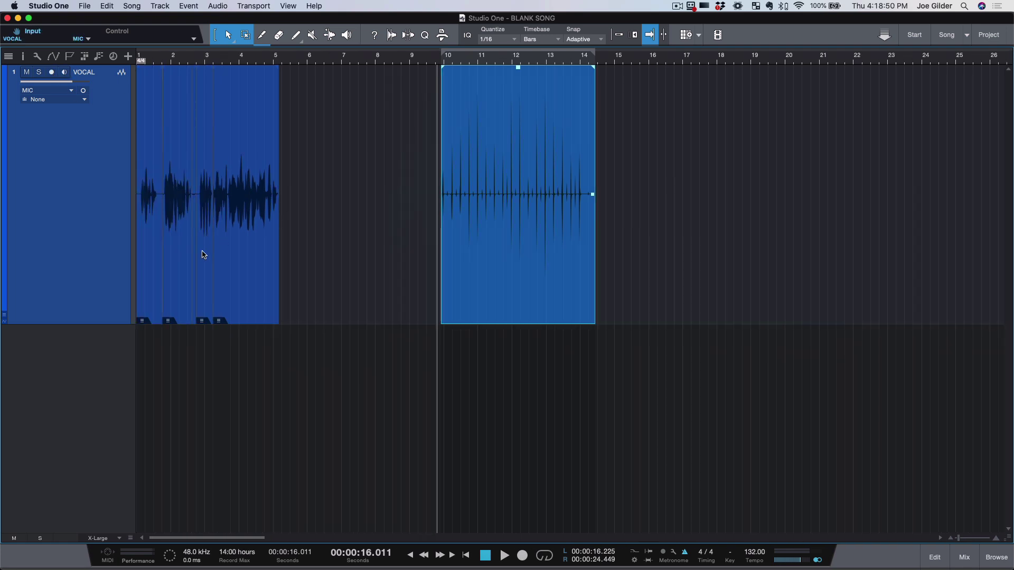
pyautogui.scroll(4, 202, 254)
pyautogui.hscroll(-3, 203, 254)
pyautogui.scroll(3, 203, 254)
pyautogui.hscroll(-2, 203, 253)
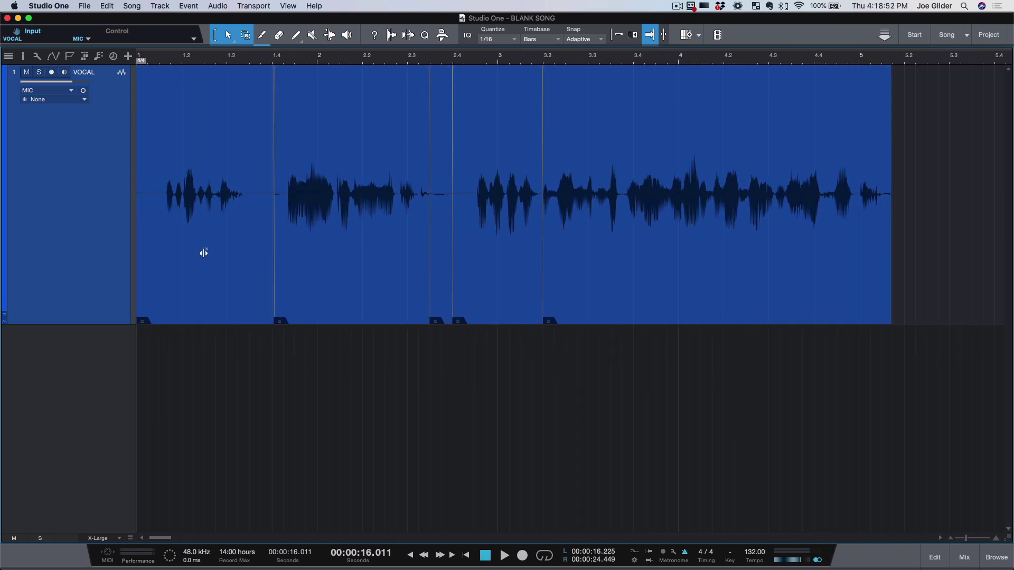
pyautogui.click(4, 317)
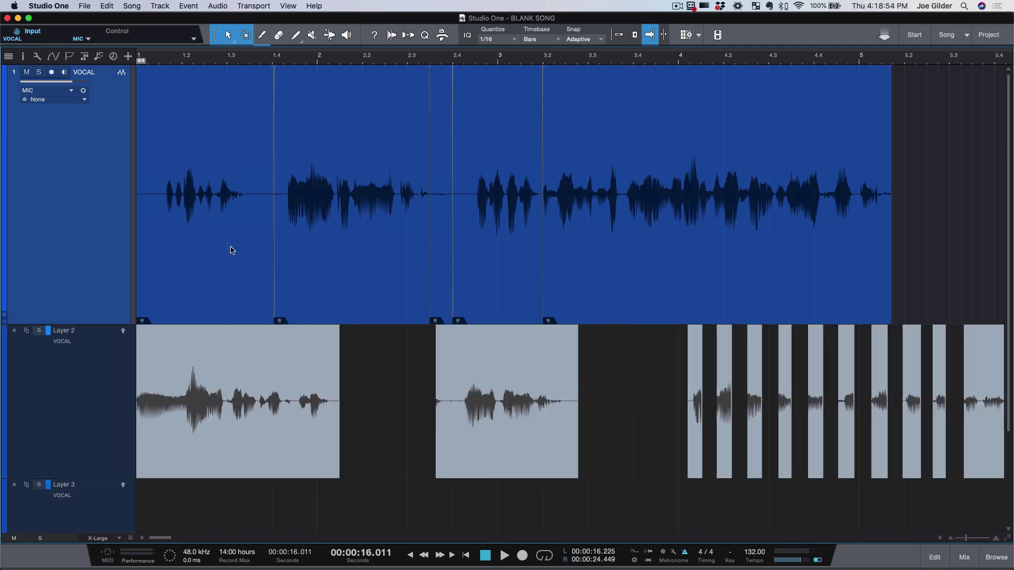
# Step: Play the take near bar 10 briefly, and make Layer 2 the active layer of the VOCAL track
pyautogui.scroll(-3, 274, 285)
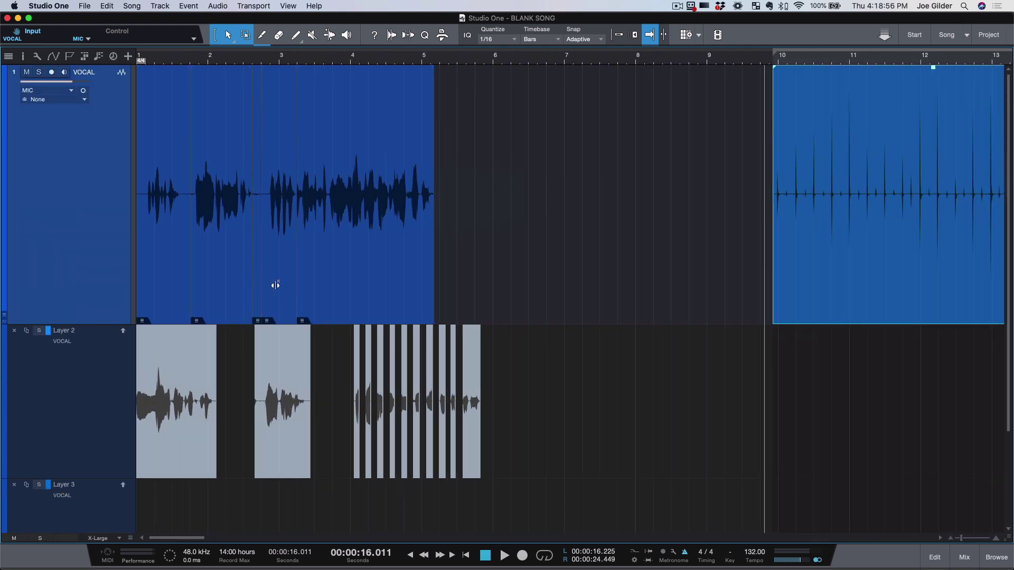
pyautogui.hscroll(8, 277, 286)
pyautogui.scroll(-2, 277, 286)
pyautogui.hscroll(-4, 279, 287)
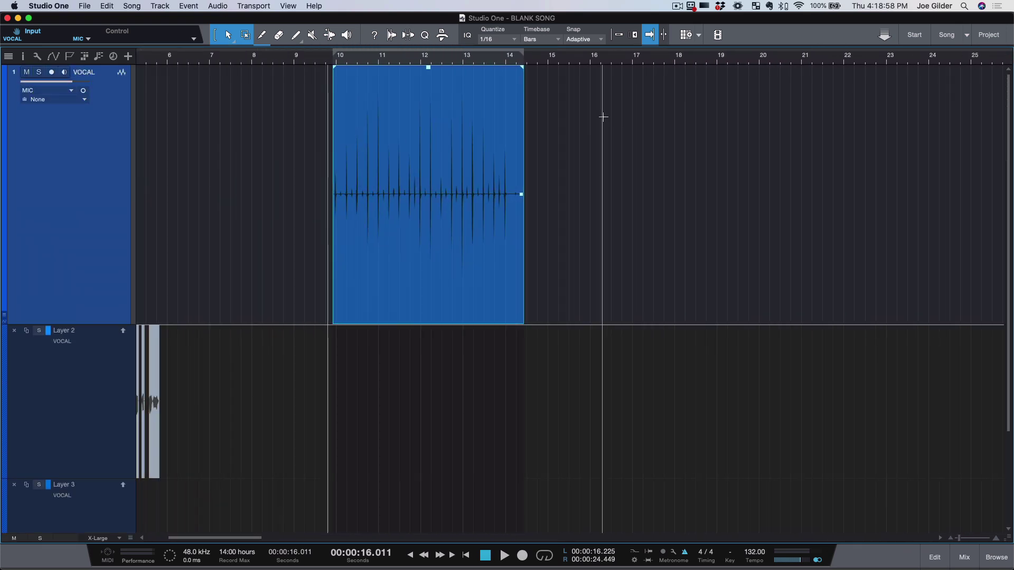
pyautogui.press('space')
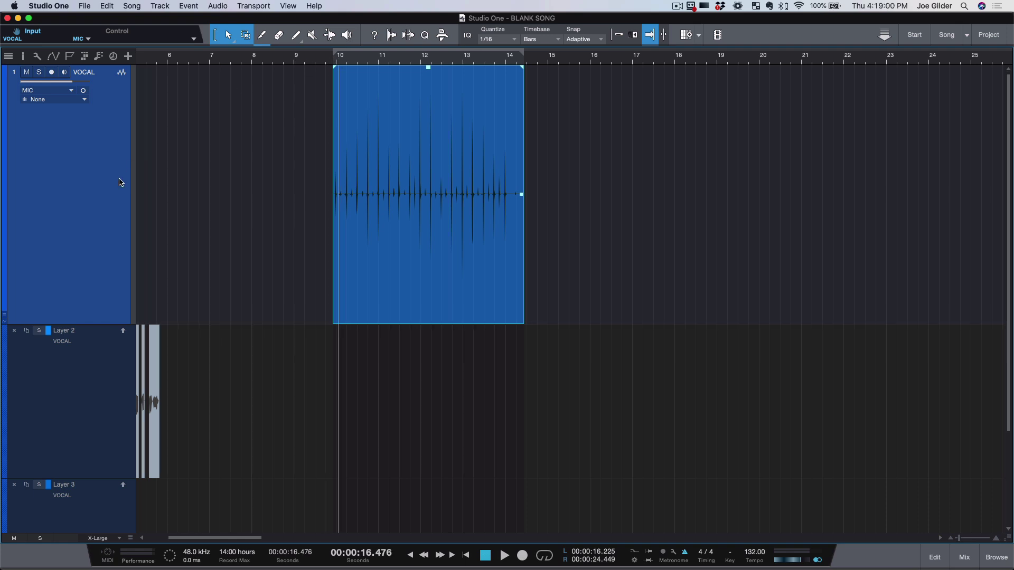
pyautogui.press('F3')
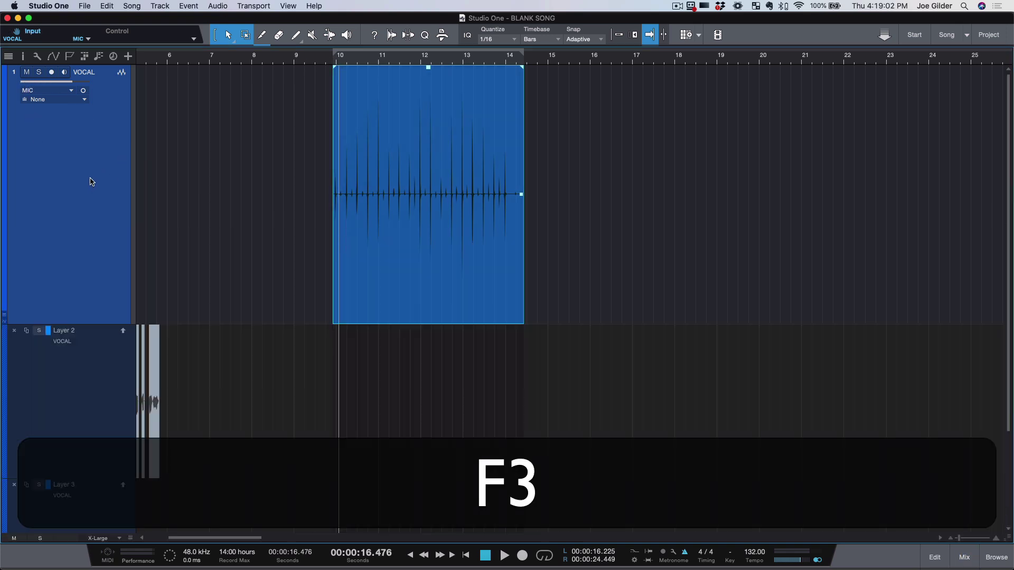
pyautogui.click(123, 332)
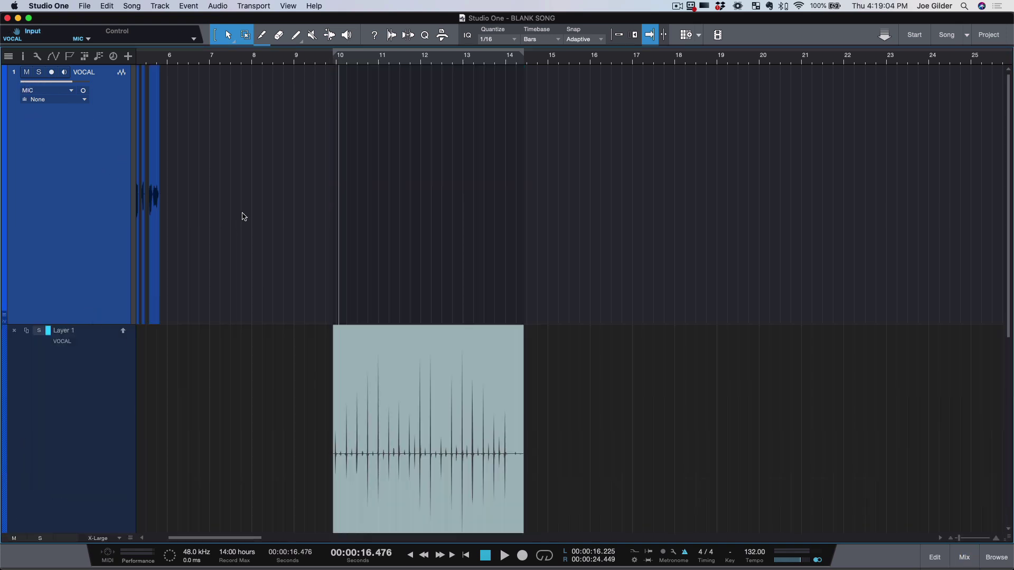
# Step: Arm the VOCAL track and record a short rhythmic take onto Layer 2 from about beat 9.3 to beat 11.4
pyautogui.press('KP_Multiply')
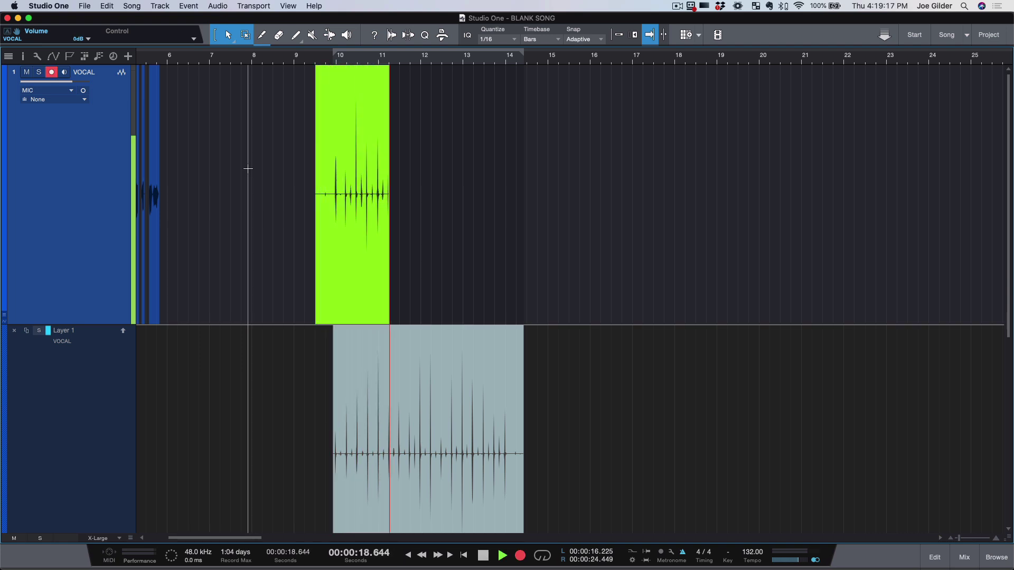
pyautogui.press('space')
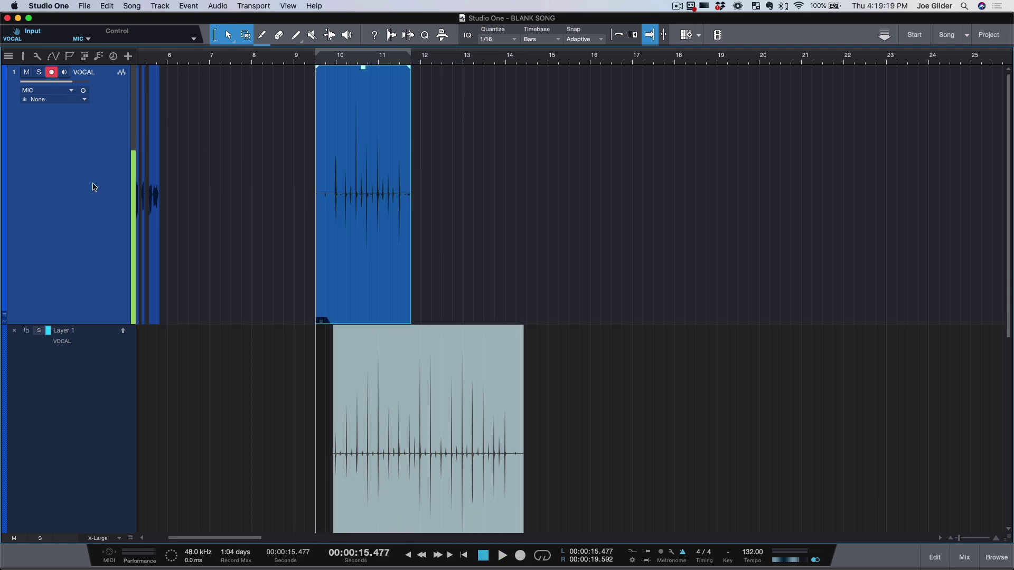
# Step: Show the track inspector and make the empty Layer 3 active on the VOCAL track, with the track height reduced to Medium
pyautogui.press('F4')
pyautogui.scroll(-8, 362, 351)
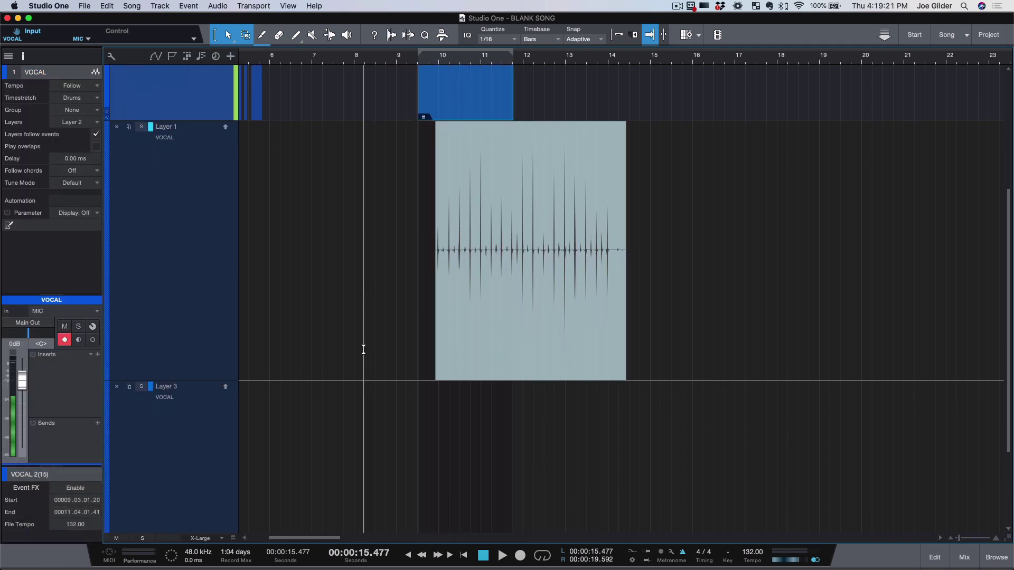
pyautogui.click(225, 350)
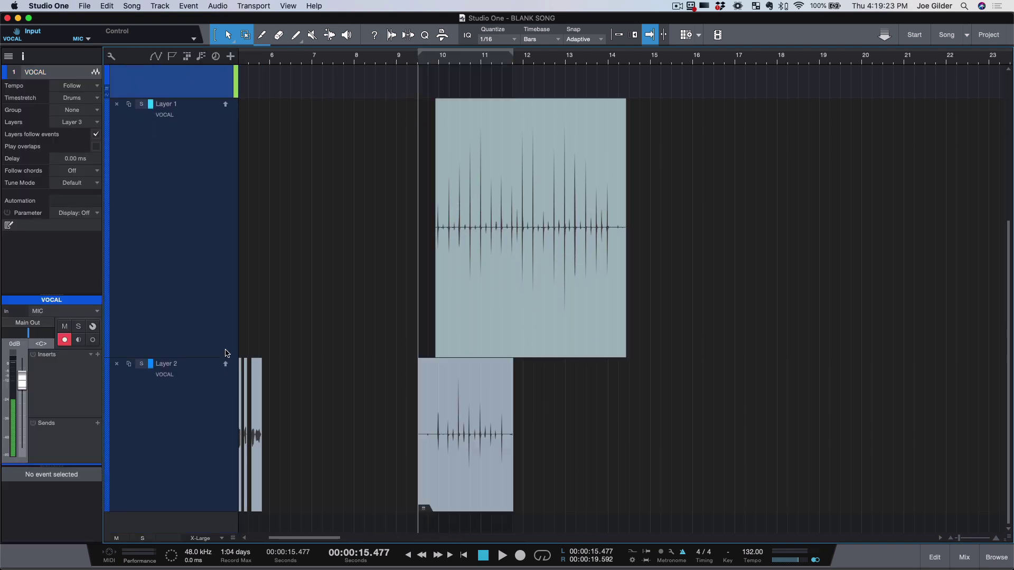
pyautogui.scroll(8, 333, 352)
pyautogui.scroll(-2, 253, 322)
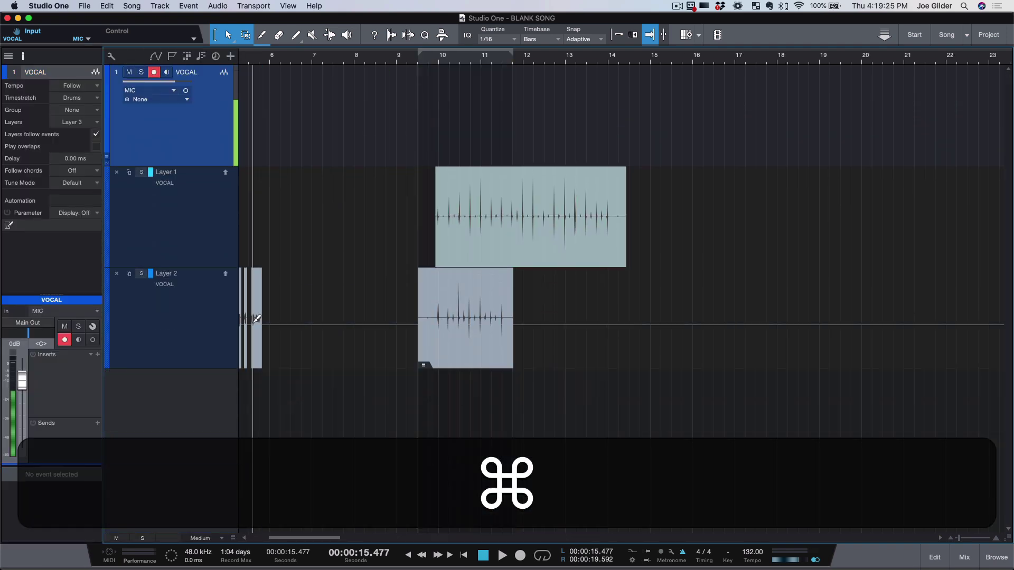
# Step: Record another rhythmic take on Layer 3 from about beat 9.3 to bar 13, and add a new empty layer to the VOCAL track
pyautogui.press('KP_Multiply')
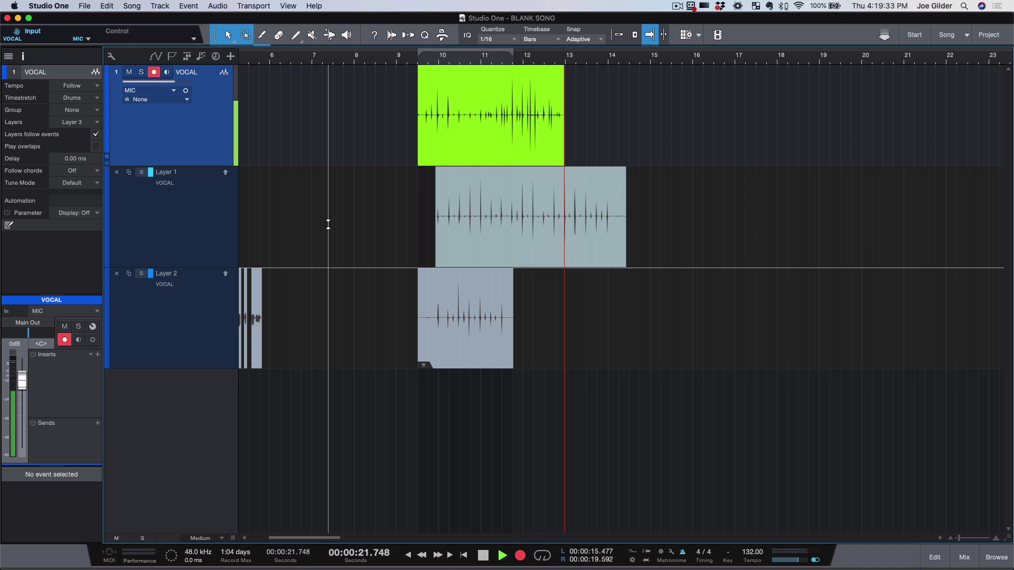
pyautogui.press('space')
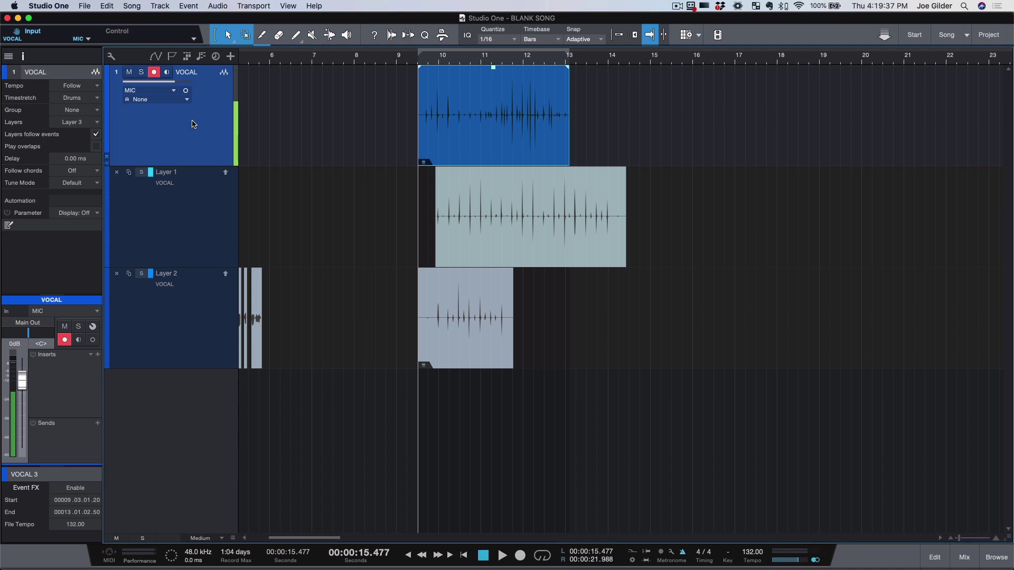
pyautogui.click(88, 123)
pyautogui.click(84, 173)
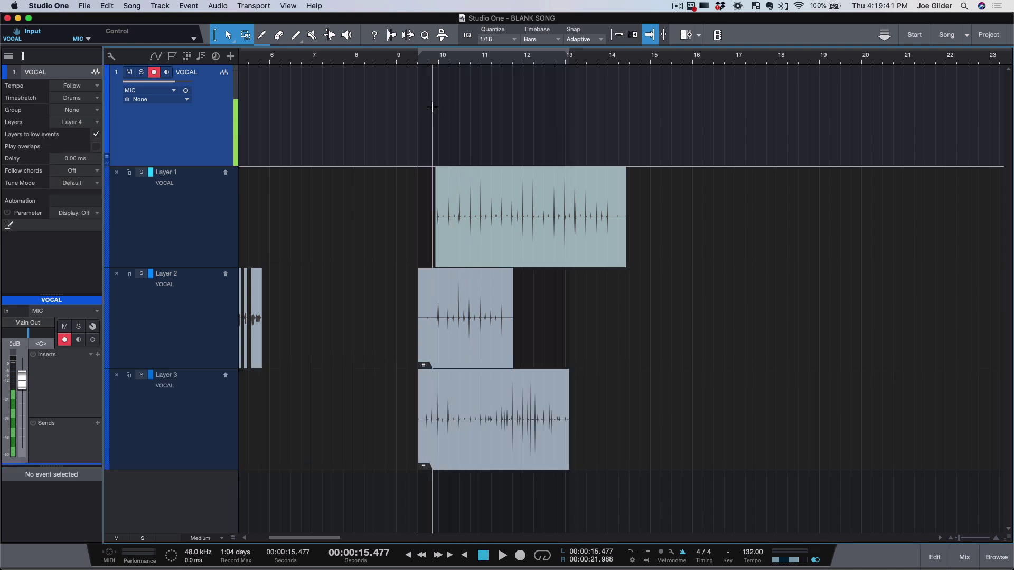
# Step: Rename the new active layer of the VOCAL track as COMP
pyautogui.click(80, 122)
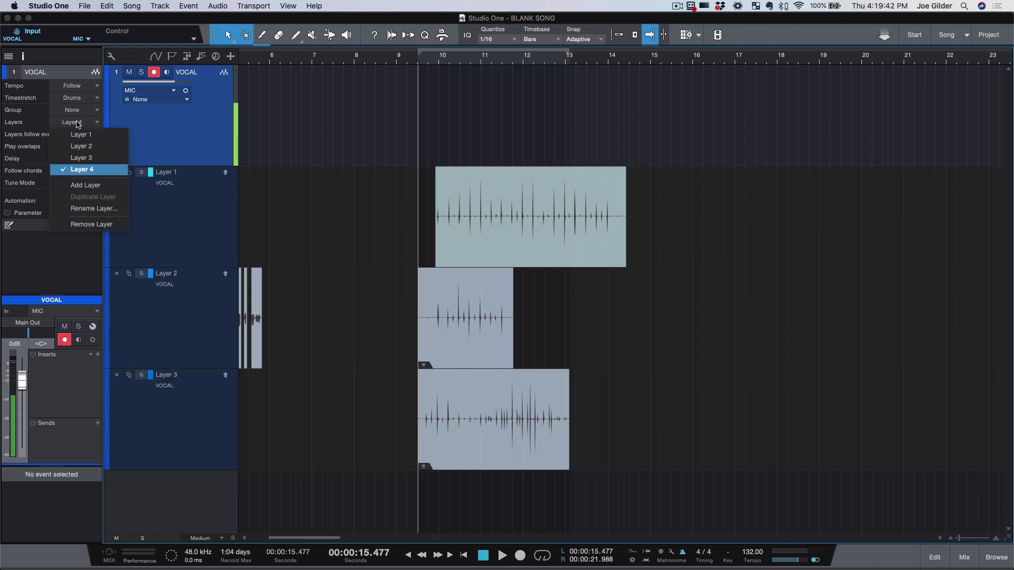
pyautogui.click(104, 210)
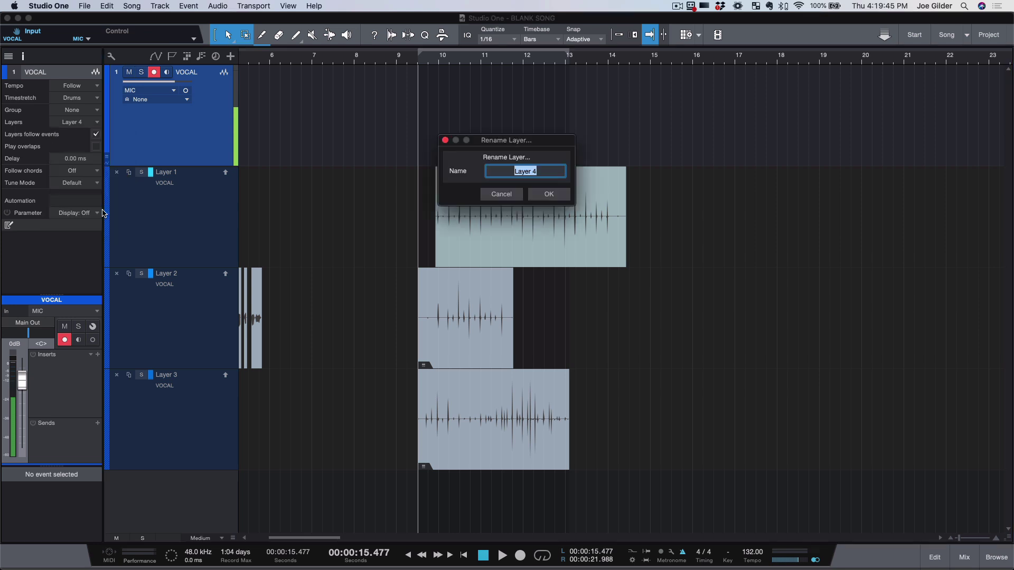
pyautogui.write('COMP')
pyautogui.press('Return')
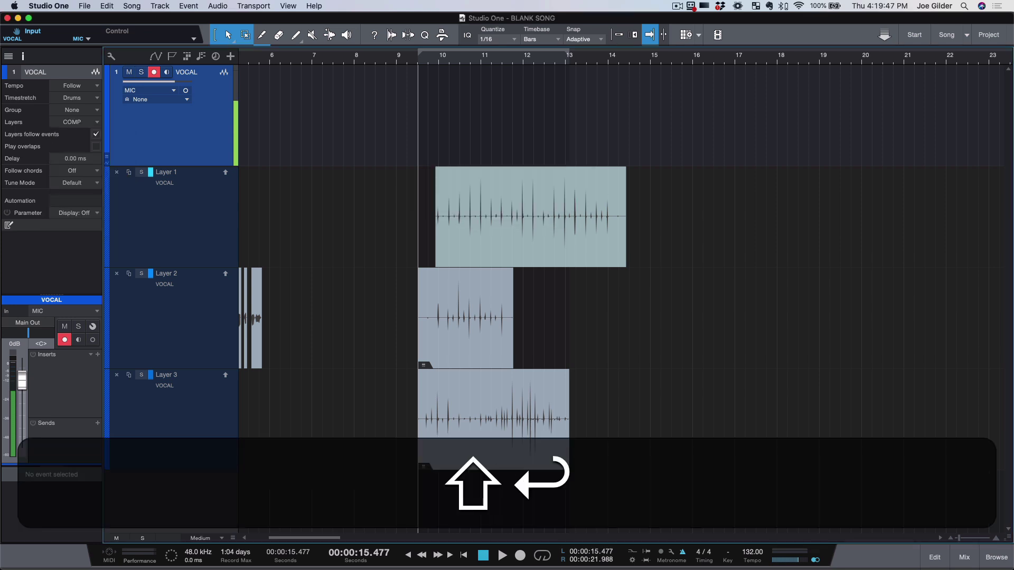
# Step: Solo Layer 3 and play its take briefly from beat 9.3
pyautogui.scroll(5, 351, 303)
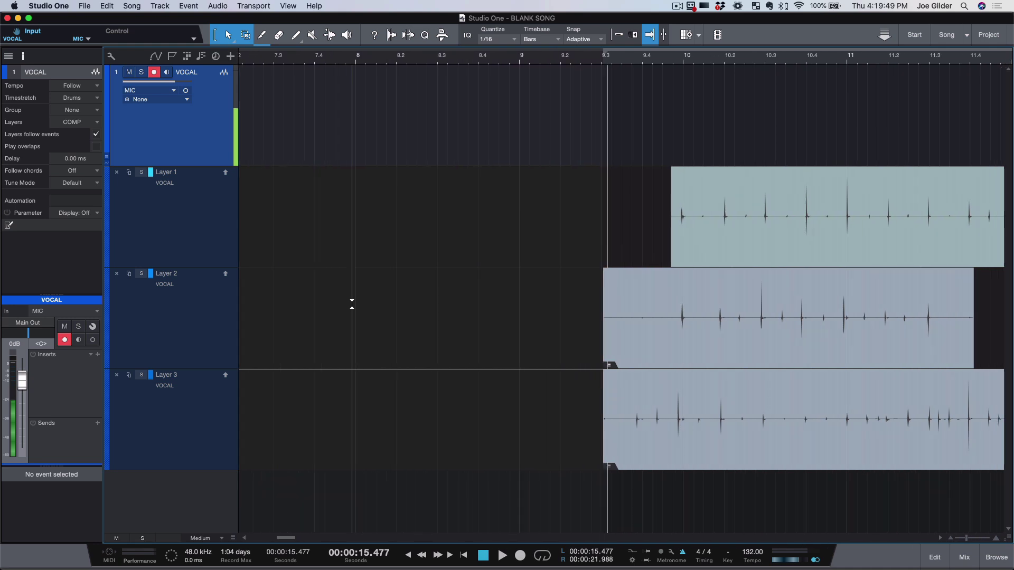
pyautogui.hscroll(5, 352, 304)
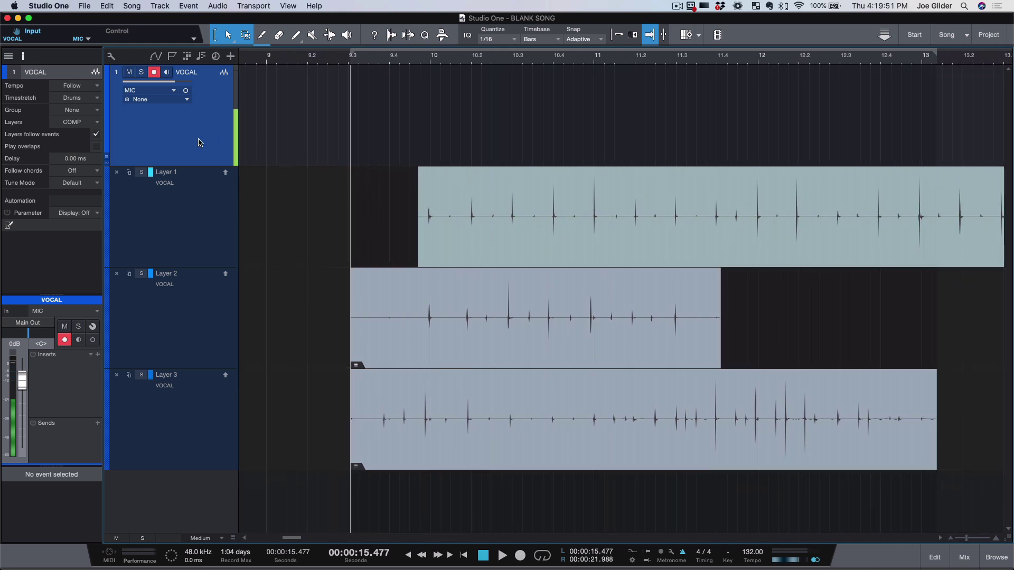
pyautogui.click(206, 428)
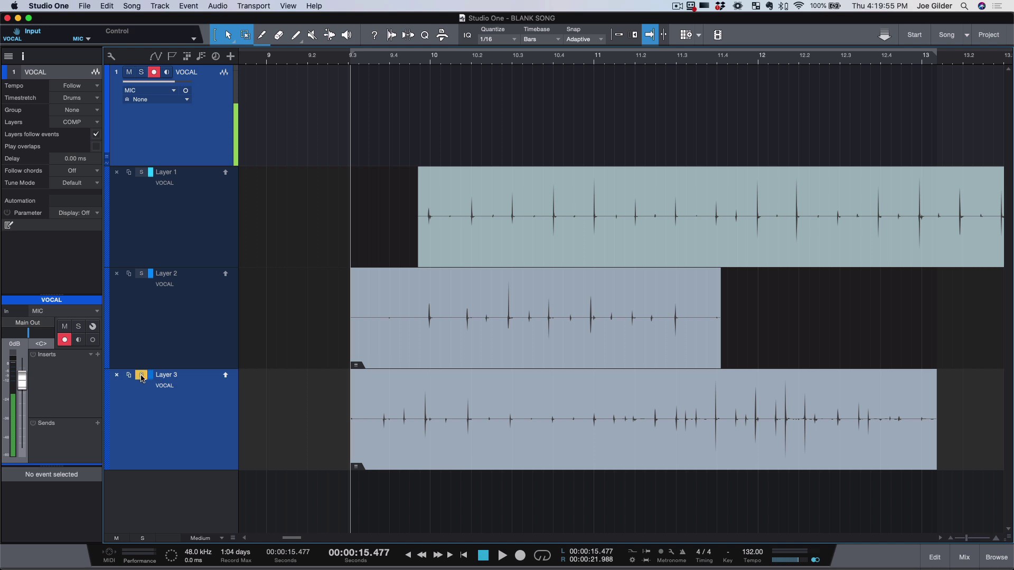
pyautogui.press('space')
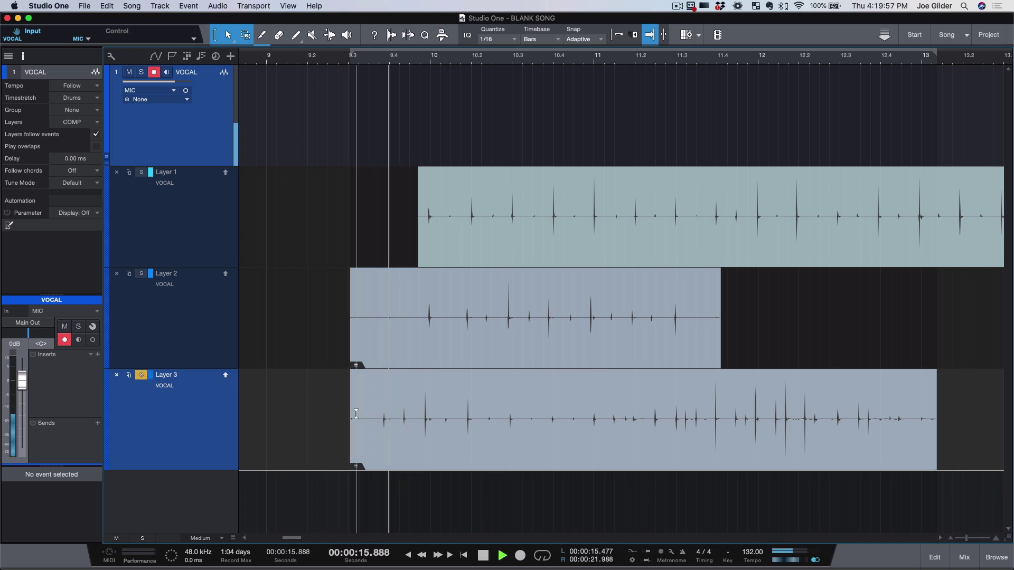
pyautogui.press('space')
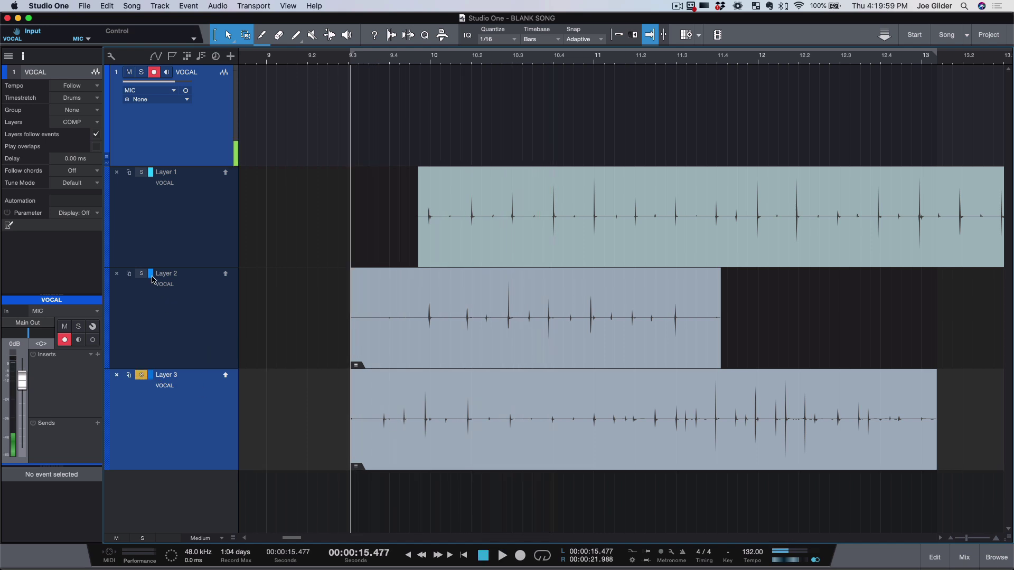
# Step: Audition Layer 2 and Layer 1 in turn by soloing each, playing Layer 1 from just before bar 10
pyautogui.press('space')
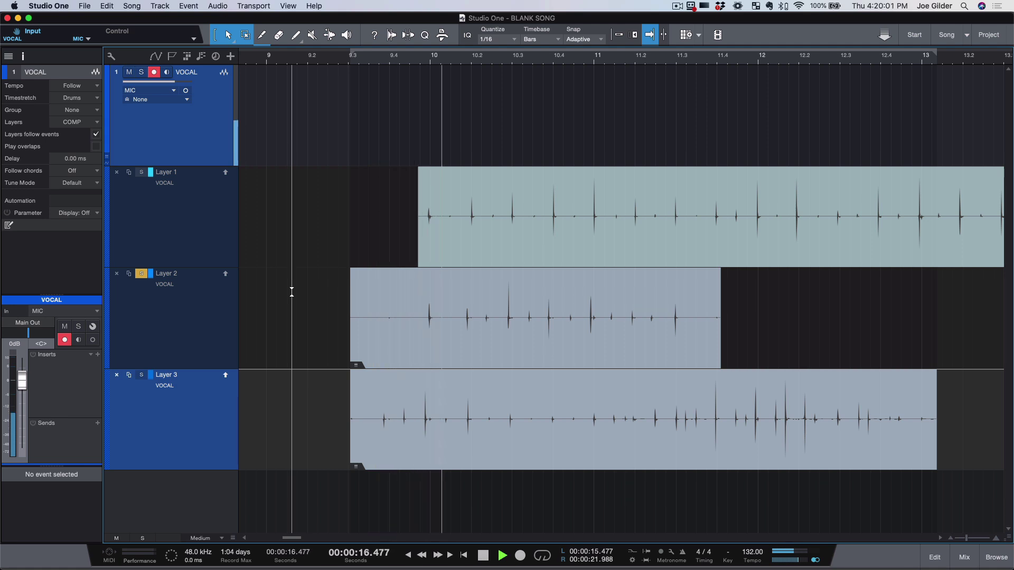
pyautogui.click(417, 58)
pyautogui.press('space')
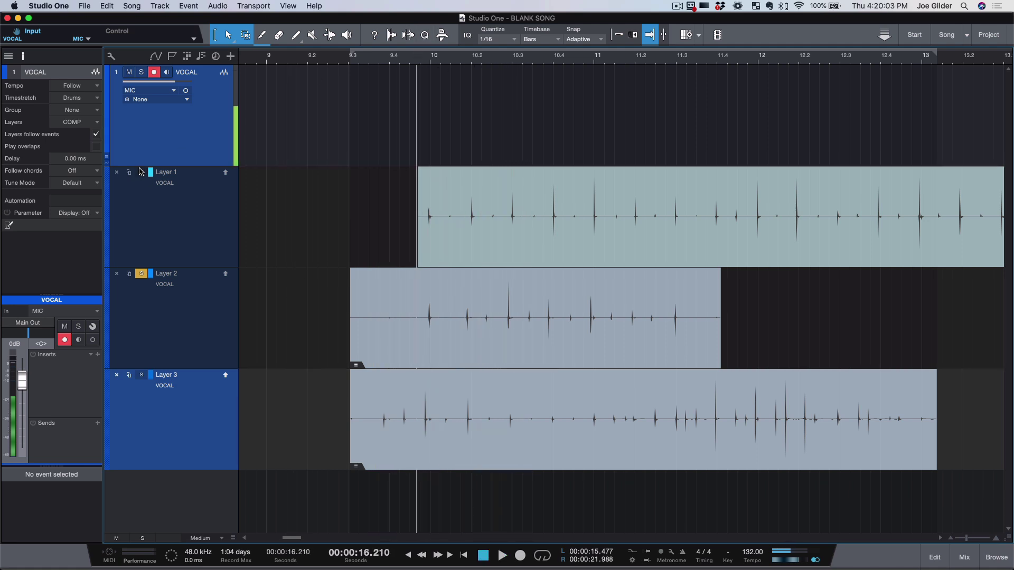
pyautogui.click(141, 171)
pyautogui.press('space')
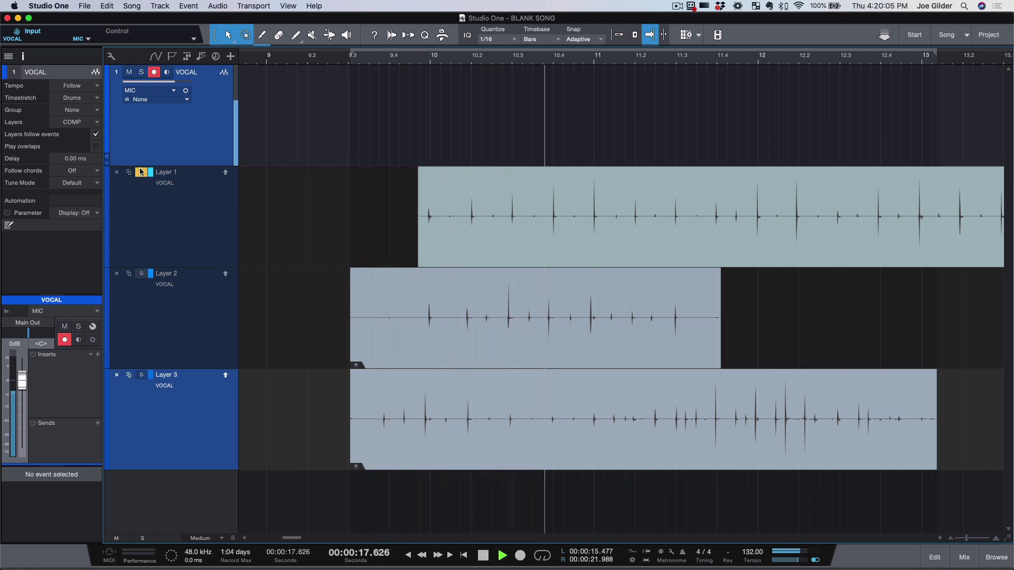
pyautogui.press('space')
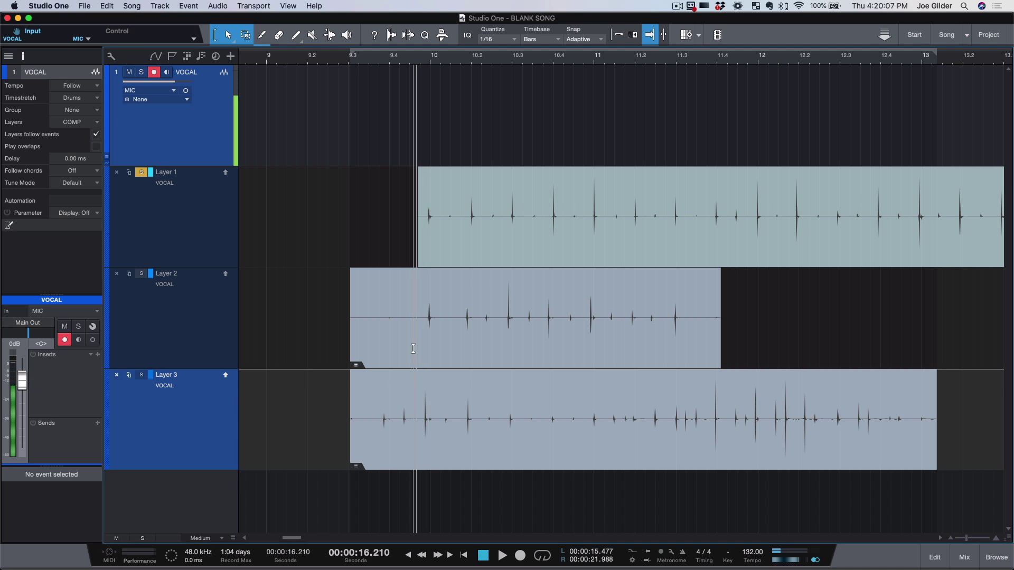
# Step: Comp onto the main lane: Layer 2 from just before bar 10 to just before bar 11, Layer 1 to about 11.4, and Layer 3 to about bar 13
pyautogui.hscroll(5, 413, 349)
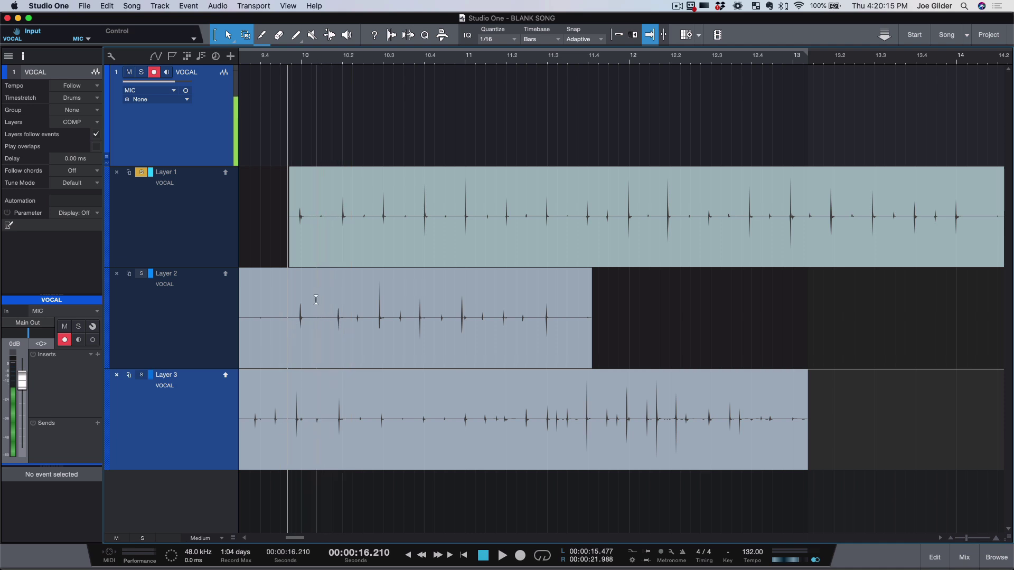
pyautogui.hscroll(-2, 316, 299)
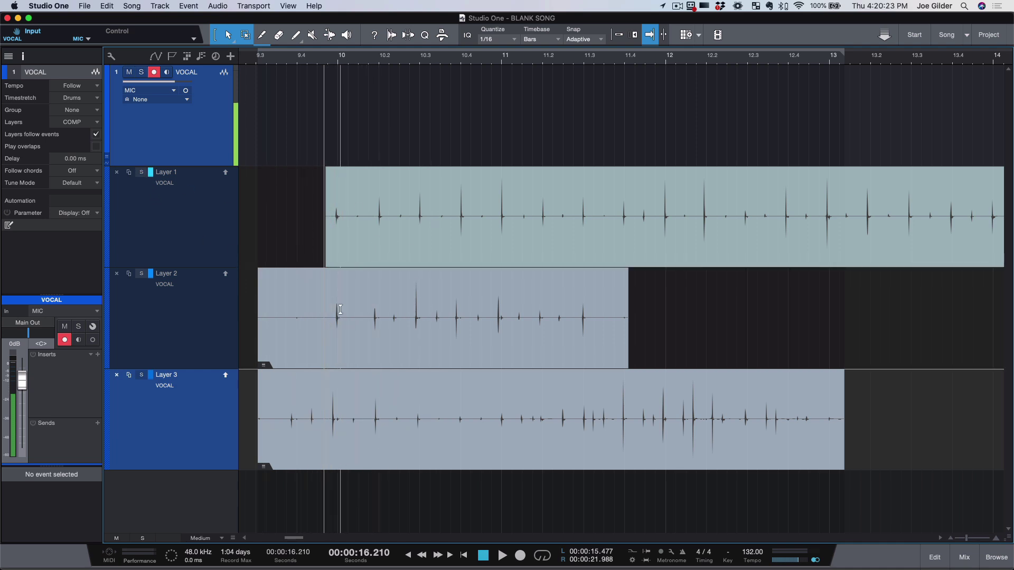
pyautogui.moveTo(328, 314); pyautogui.dragTo(486, 316)
pyautogui.moveTo(566, 188); pyautogui.dragTo(646, 343)
pyautogui.moveTo(637, 418); pyautogui.dragTo(834, 417)
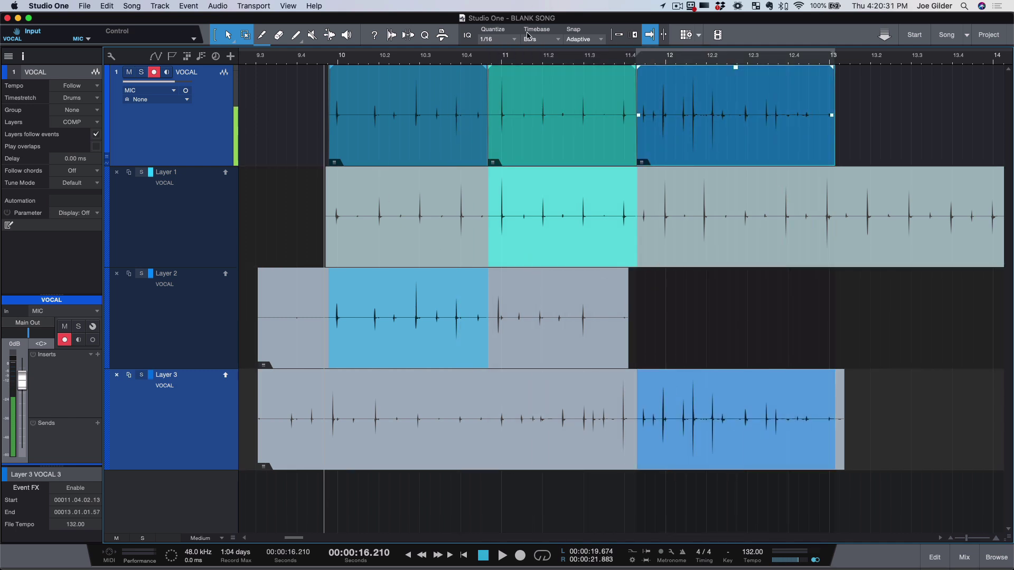
# Step: Inspect the crossfade between the first two comp sections, collapse the take layers, and play the comp from just before bar 10
pyautogui.scroll(5, 491, 118)
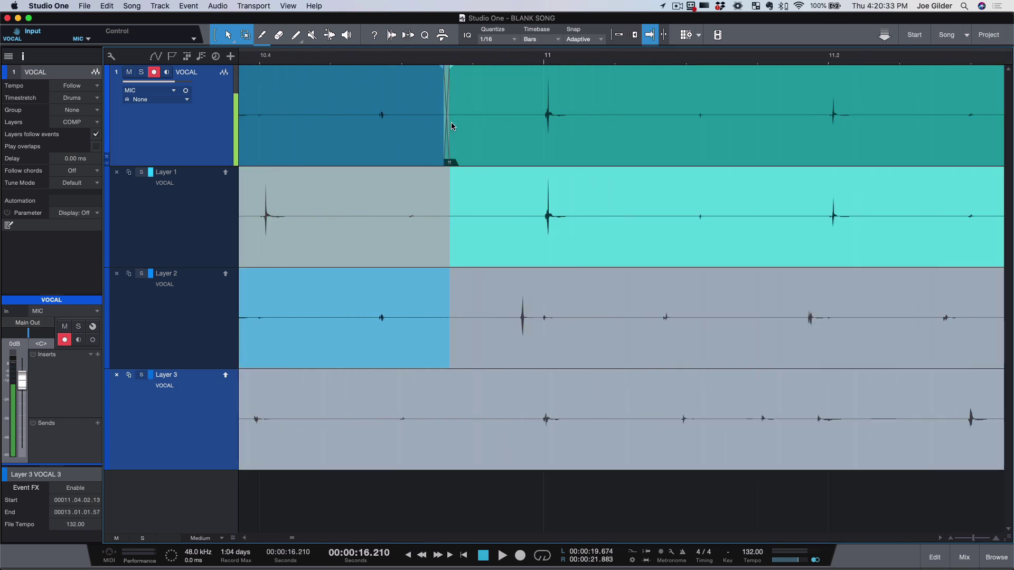
pyautogui.scroll(-6, 452, 126)
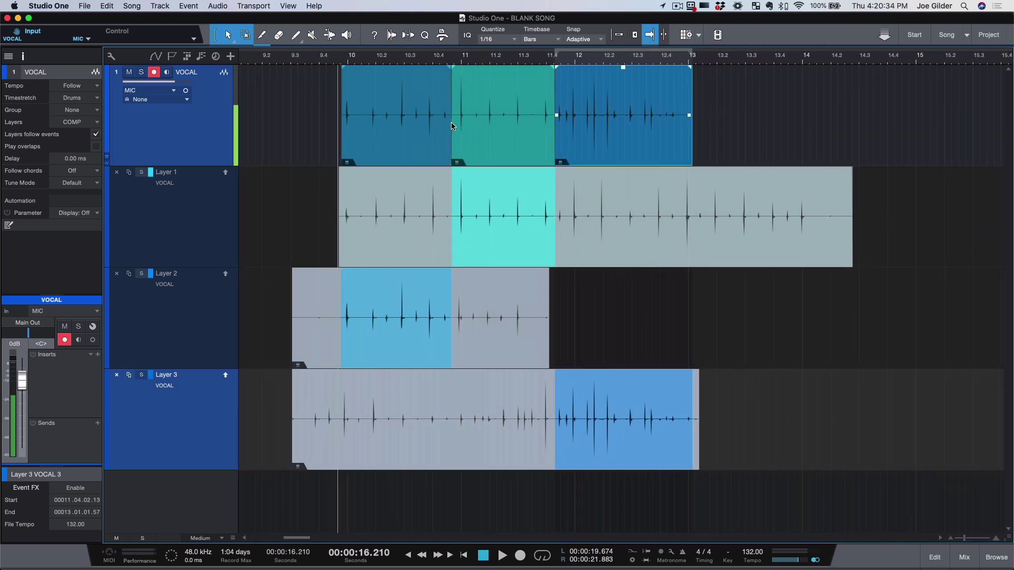
pyautogui.click(109, 158)
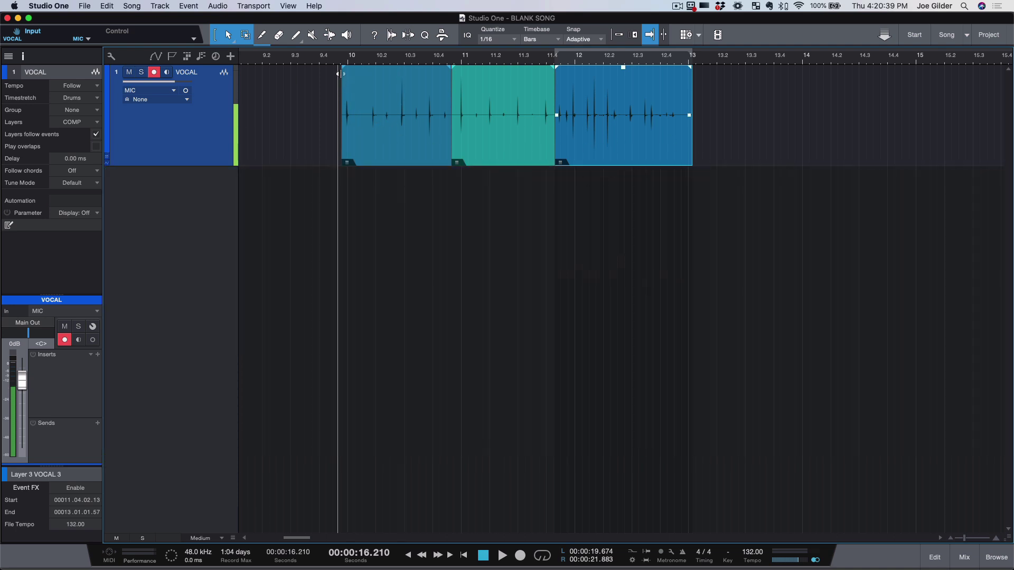
pyautogui.press('space')
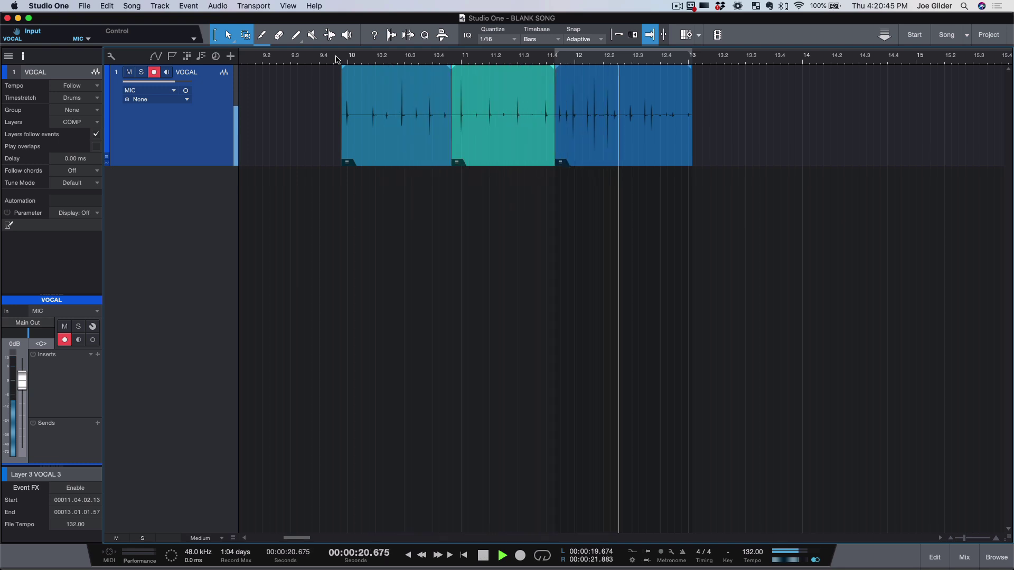
pyautogui.press('space')
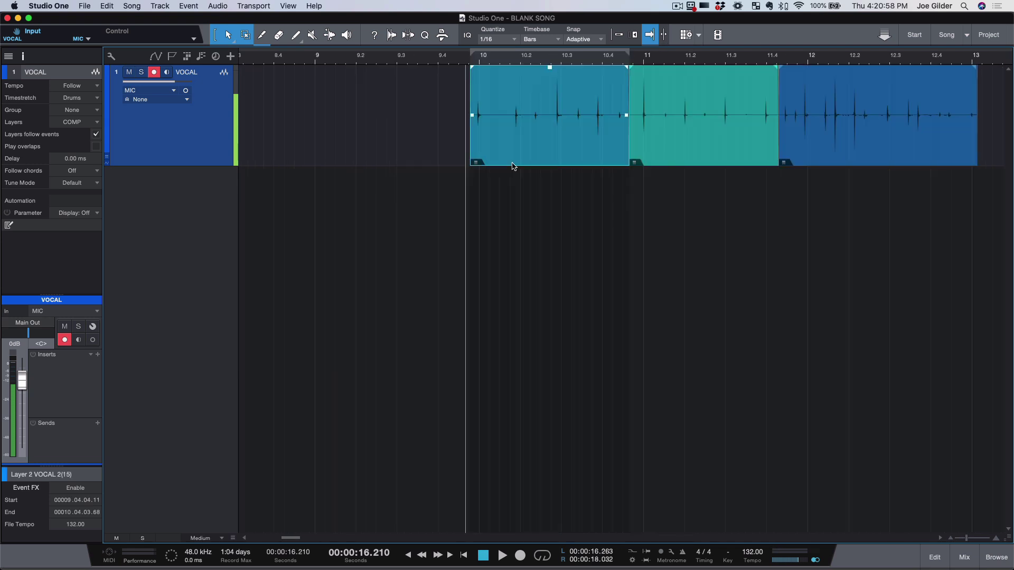
# Step: Lower the volume envelope of the first comp event slightly, and magnify the waveforms with Data Zoom
pyautogui.scroll(5, 512, 167)
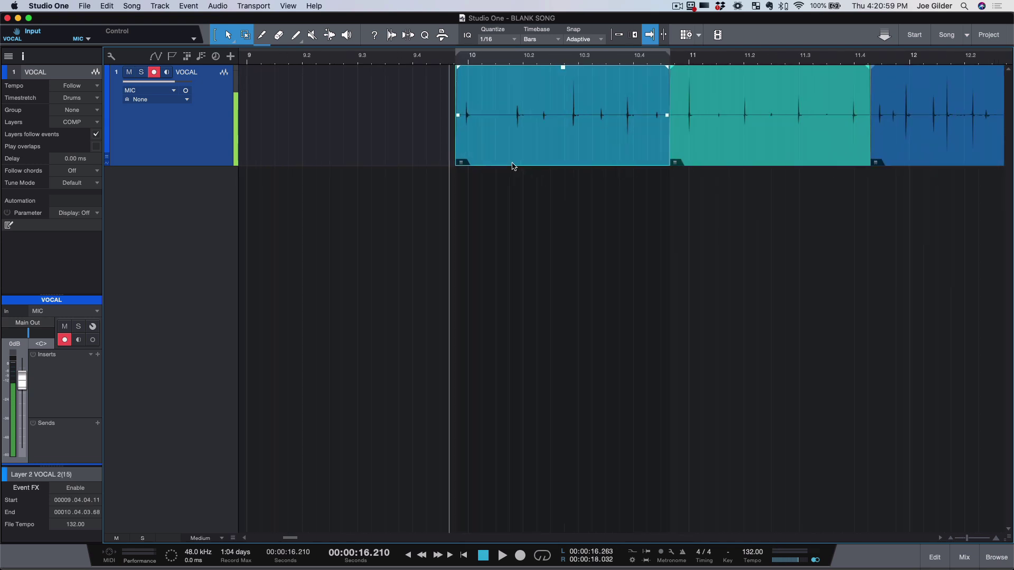
pyautogui.hscroll(3, 513, 168)
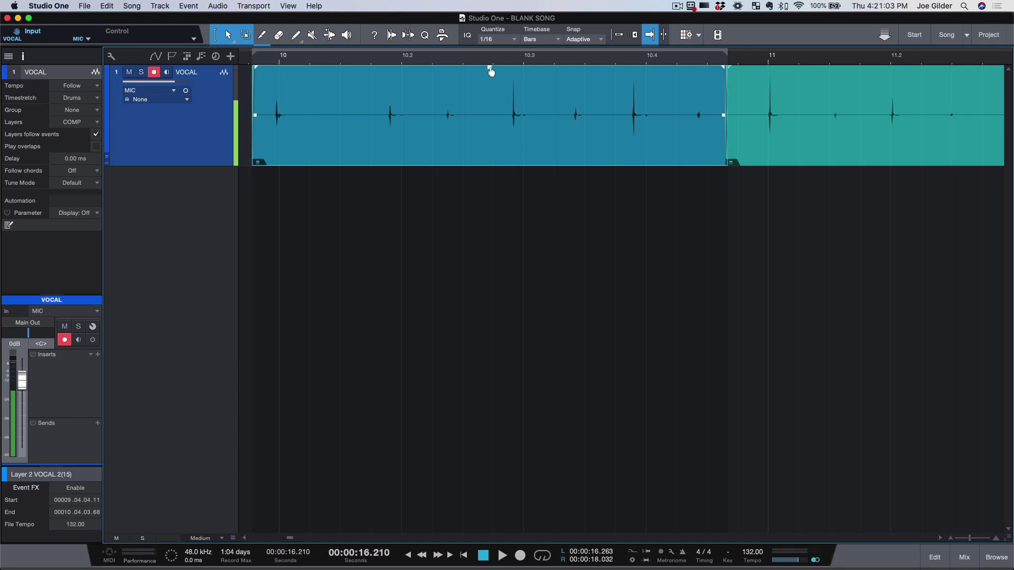
pyautogui.moveTo(491, 72); pyautogui.dragTo(517, 90)
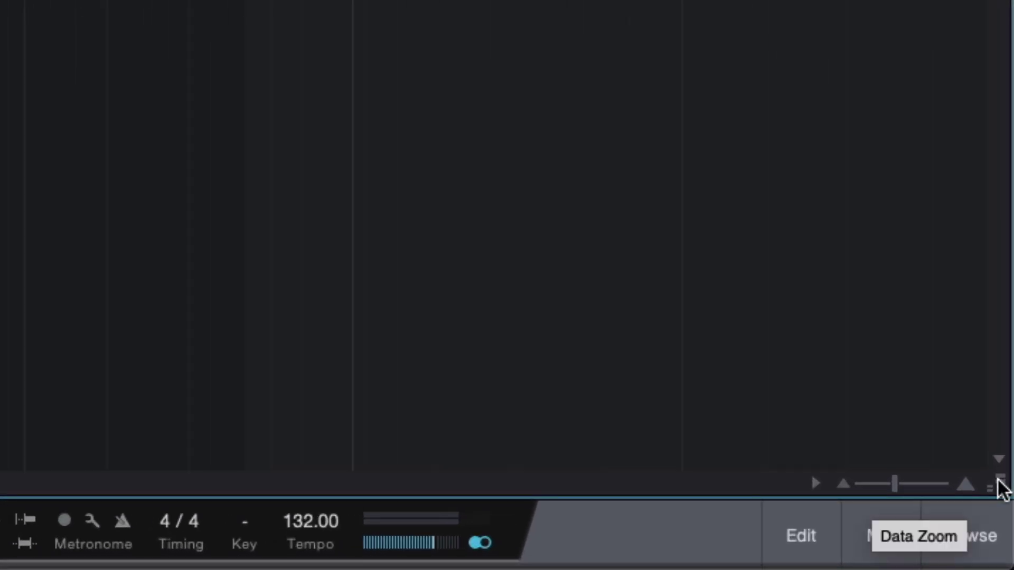
pyautogui.moveTo(997, 479); pyautogui.dragTo(1008, 157)
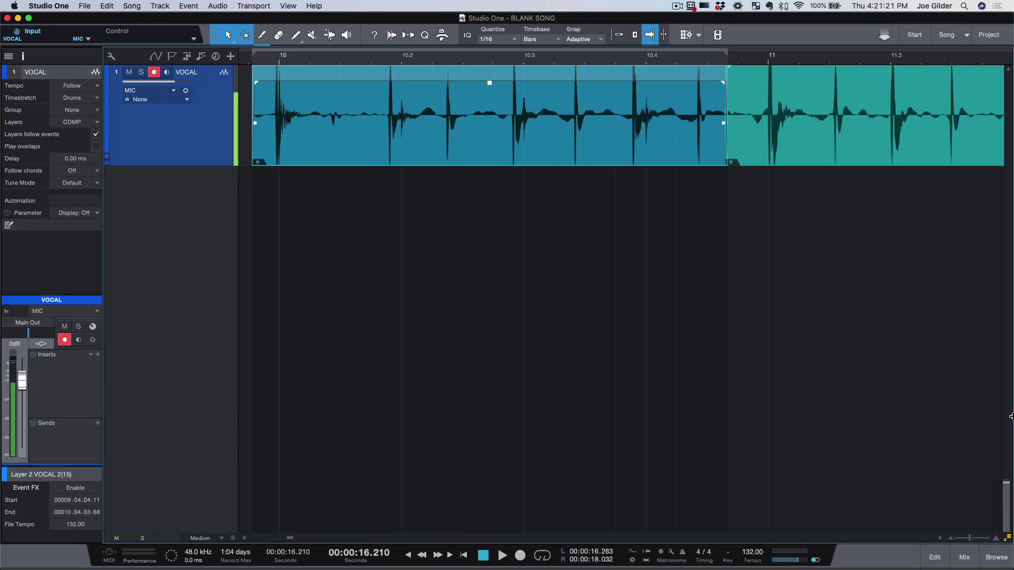
pyautogui.moveTo(1010, 391); pyautogui.dragTo(1011, 54)
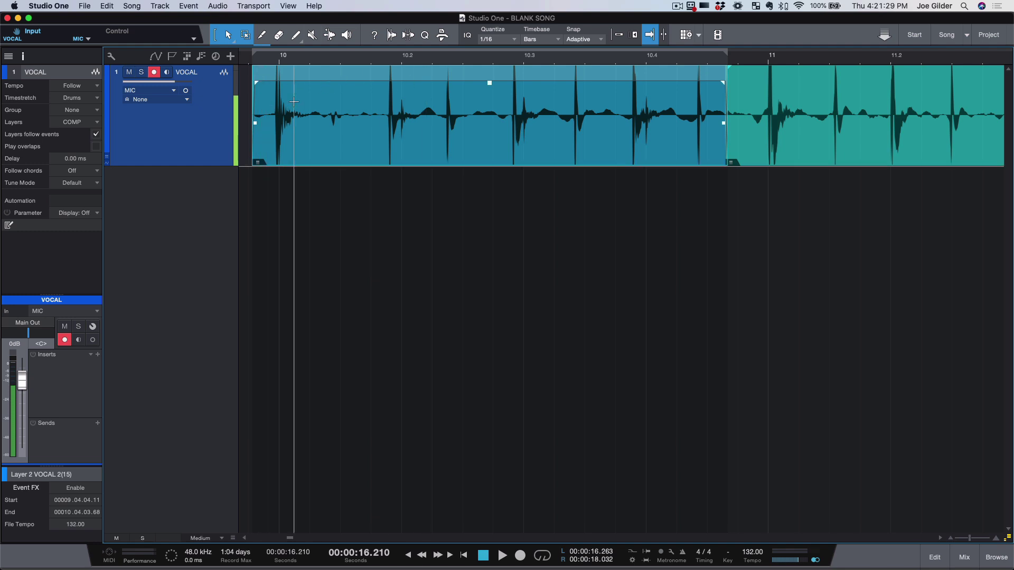
# Step: Try a long fade-in on the first comp event reaching nearly to beat 10.2, with its curve bent steeply downward
pyautogui.scroll(4, 294, 102)
pyautogui.hscroll(-4, 294, 103)
pyautogui.click(431, 207)
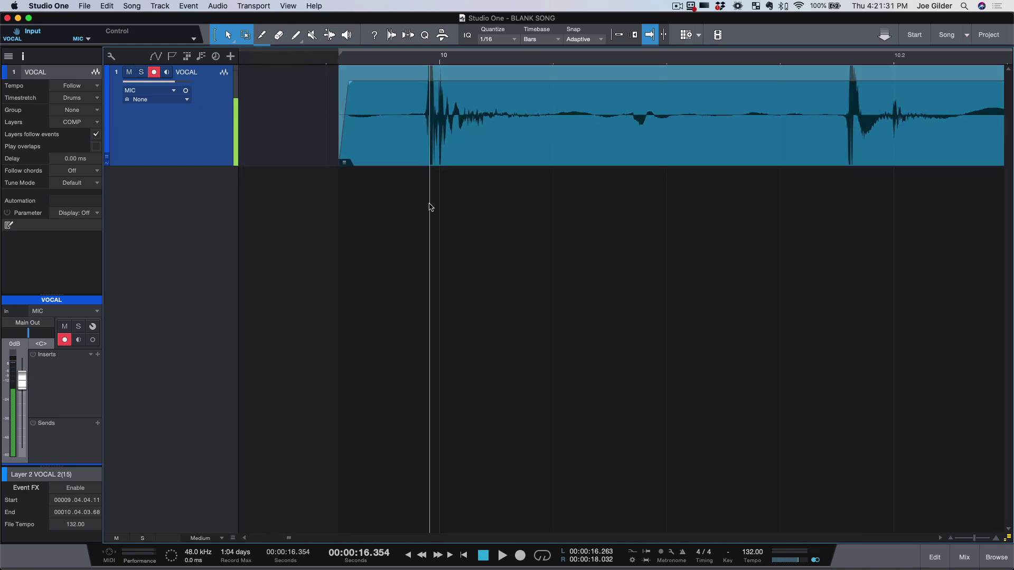
pyautogui.click(298, 121)
pyautogui.click(401, 134)
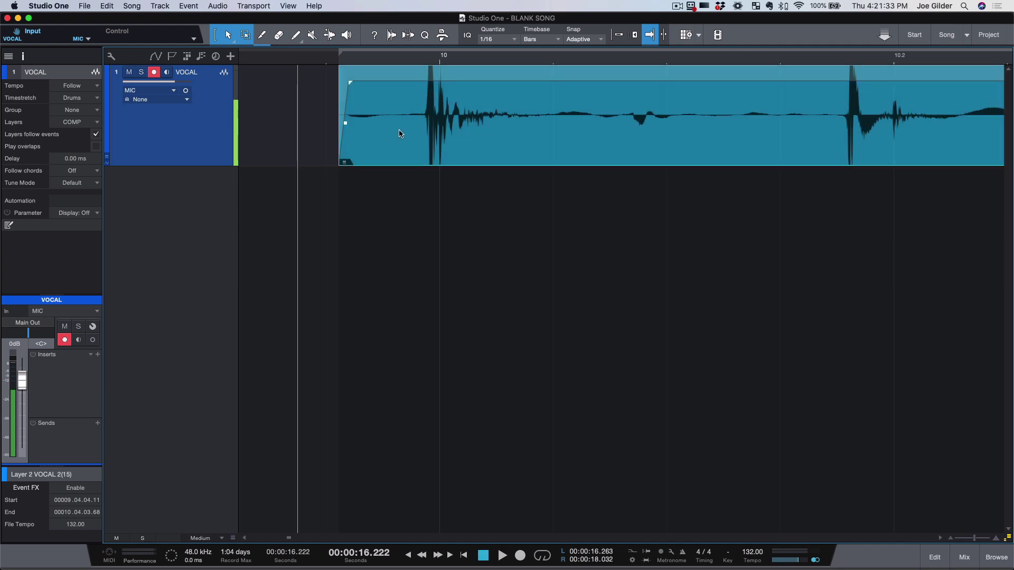
pyautogui.moveTo(352, 87); pyautogui.dragTo(445, 95)
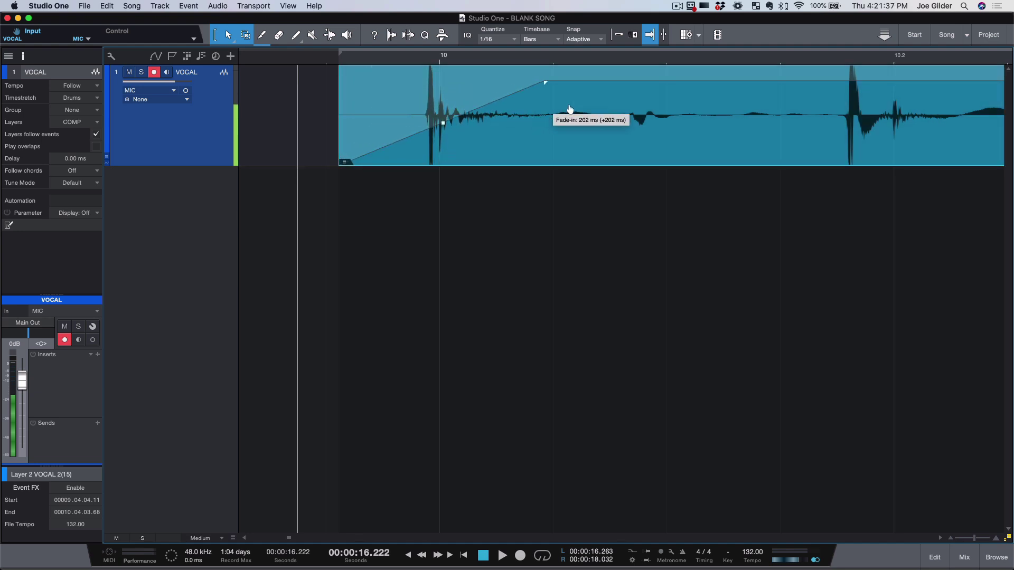
pyautogui.moveTo(570, 109); pyautogui.dragTo(819, 138)
pyautogui.moveTo(569, 123); pyautogui.dragTo(560, 153)
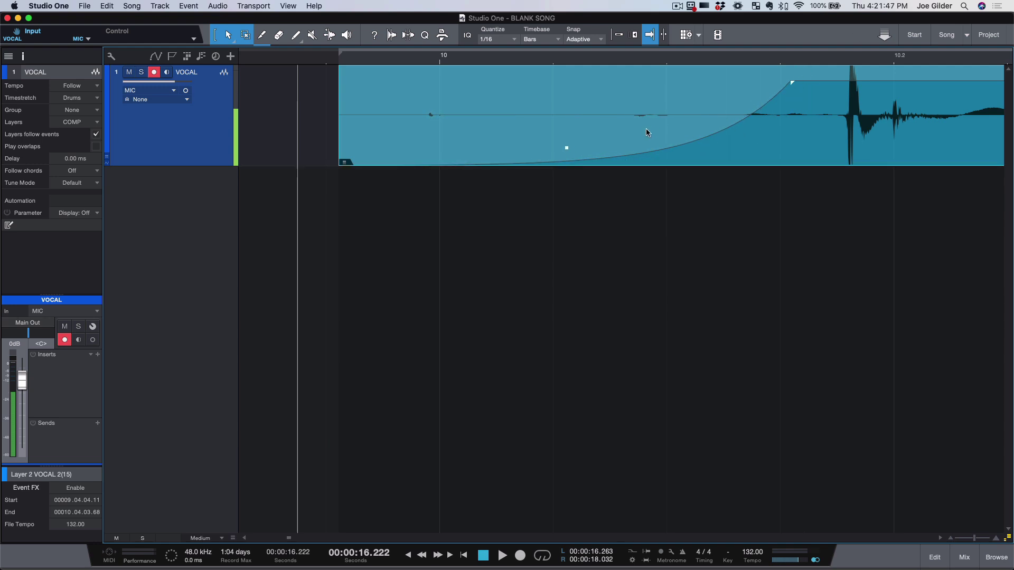
# Step: Shorten the first comp event's fade-in so it ends just before the first transient, and straighten its curve to linear
pyautogui.moveTo(792, 83); pyautogui.dragTo(398, 83)
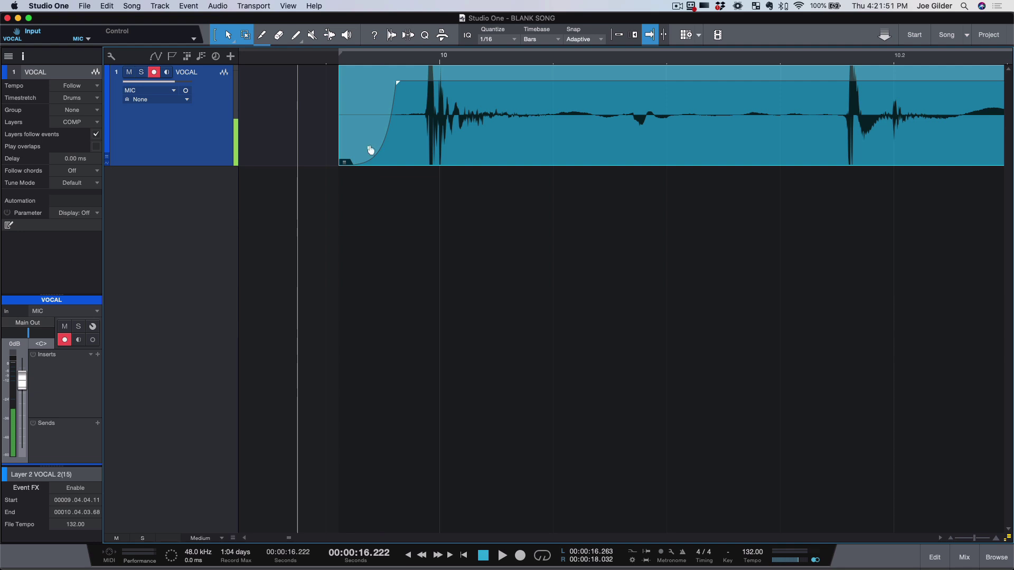
pyautogui.moveTo(371, 150); pyautogui.dragTo(369, 125)
pyautogui.scroll(-5, 392, 133)
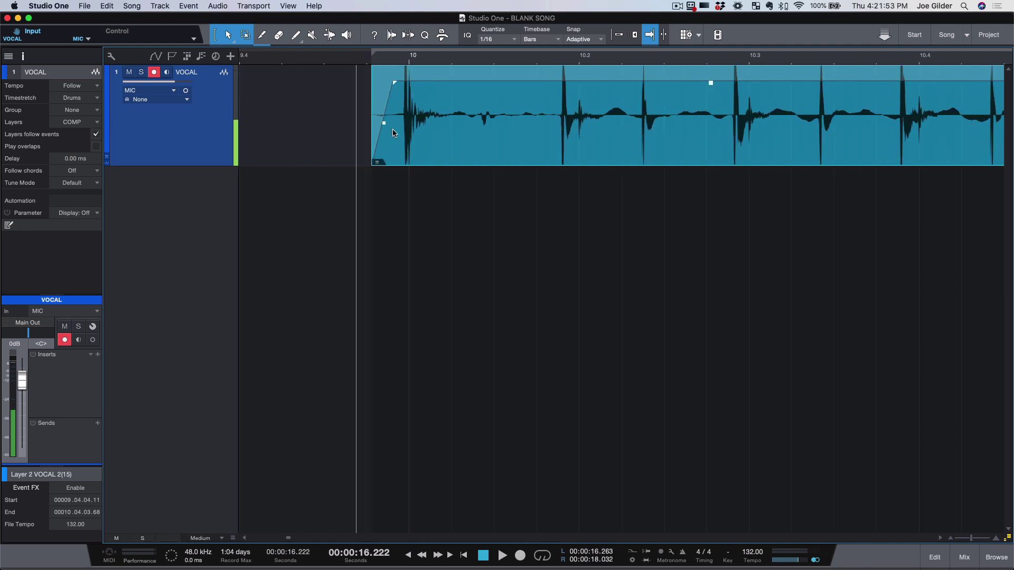
pyautogui.scroll(6, 793, 127)
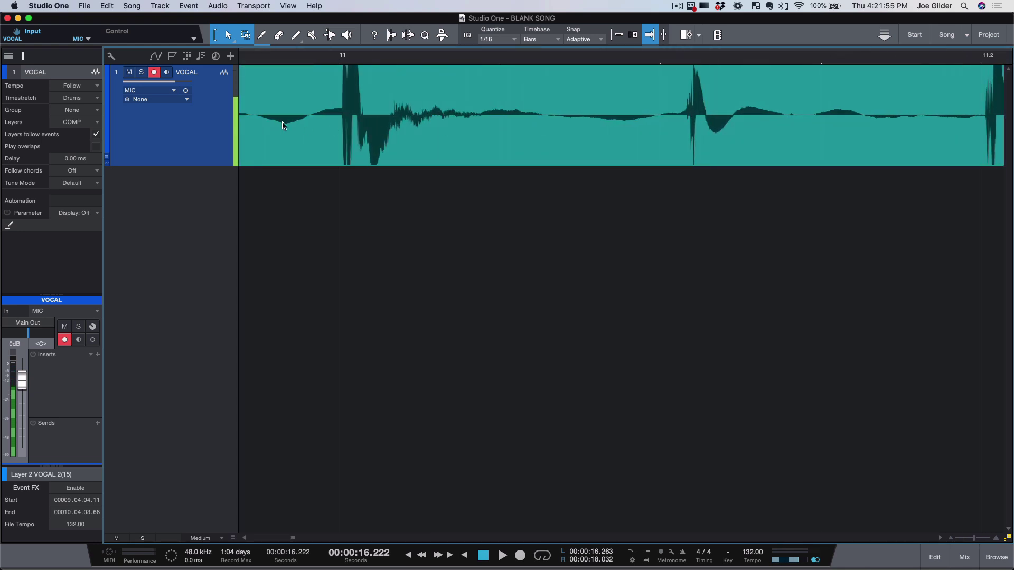
# Step: Move the crossfaded boundary between the first two comp events later, to about 10.04.04.19
pyautogui.hscroll(-5, 284, 125)
pyautogui.click(568, 140)
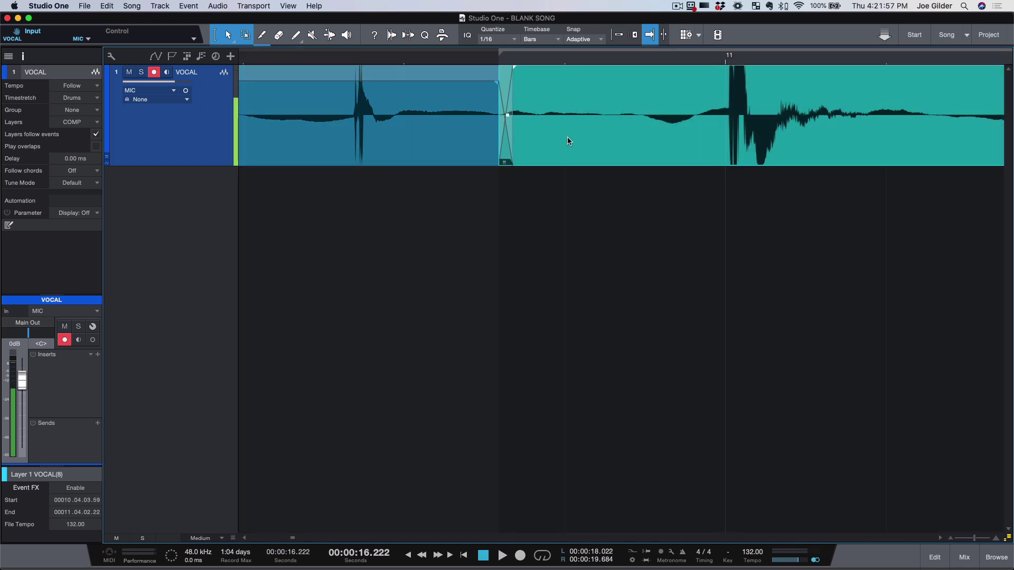
pyautogui.moveTo(508, 148); pyautogui.dragTo(596, 142)
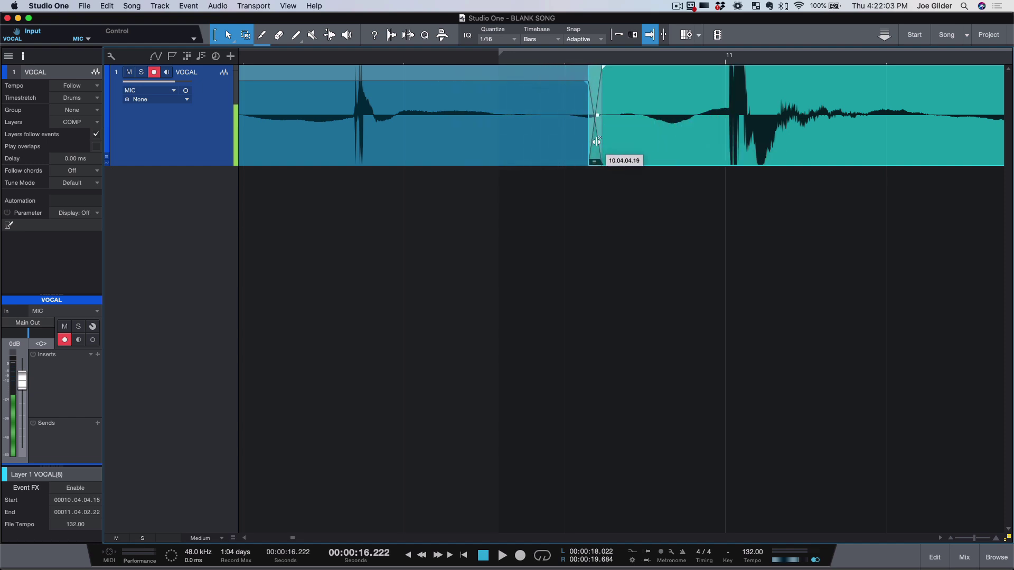
# Step: Widen the crossfade by extending the first comp event's end to about 10.04.04.57, and bow both fade curves upward
pyautogui.press('e')
pyautogui.press('e')
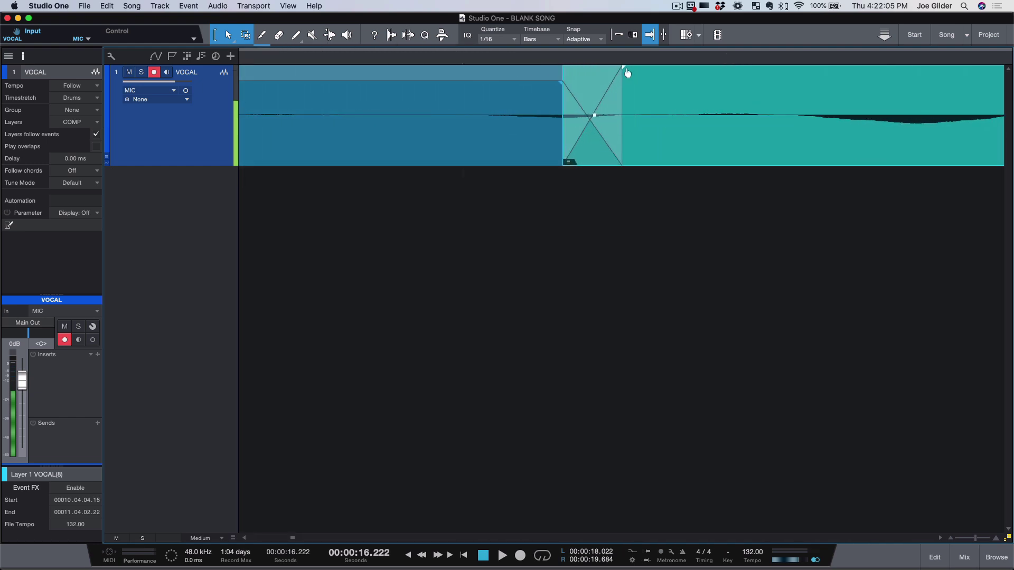
pyautogui.moveTo(627, 73); pyautogui.dragTo(662, 69)
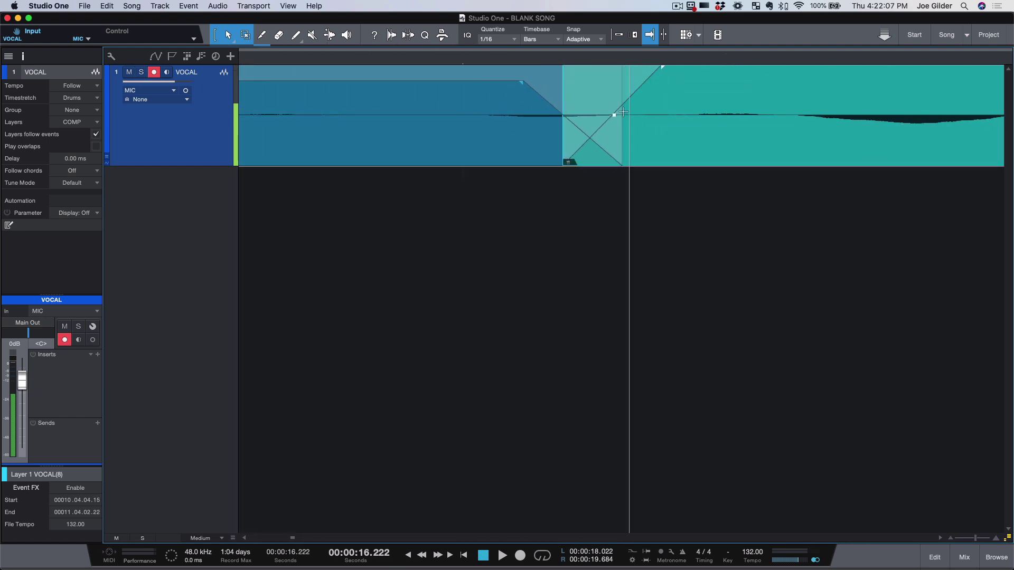
pyautogui.moveTo(614, 115); pyautogui.dragTo(850, 114)
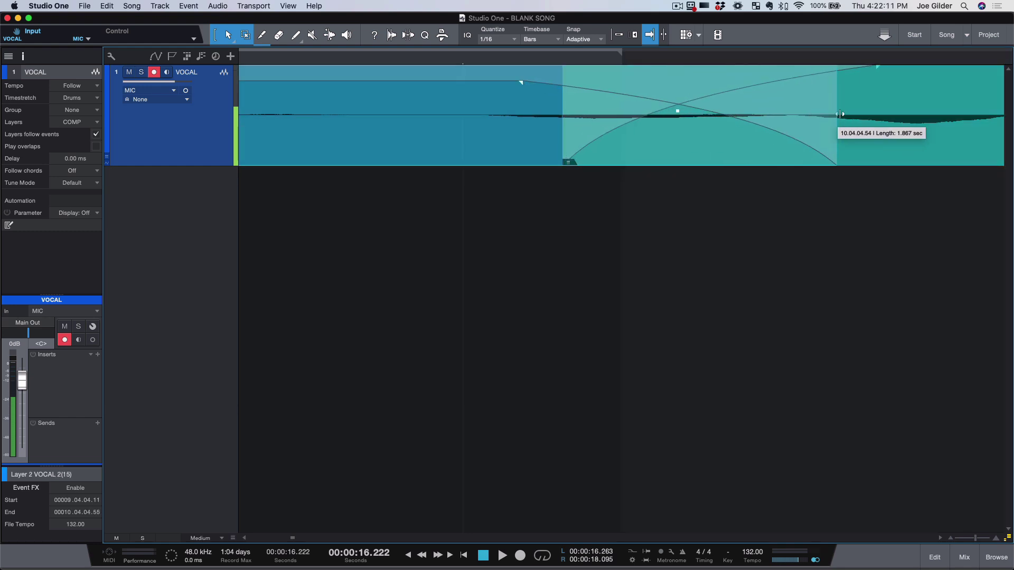
pyautogui.scroll(-1, 609, 100)
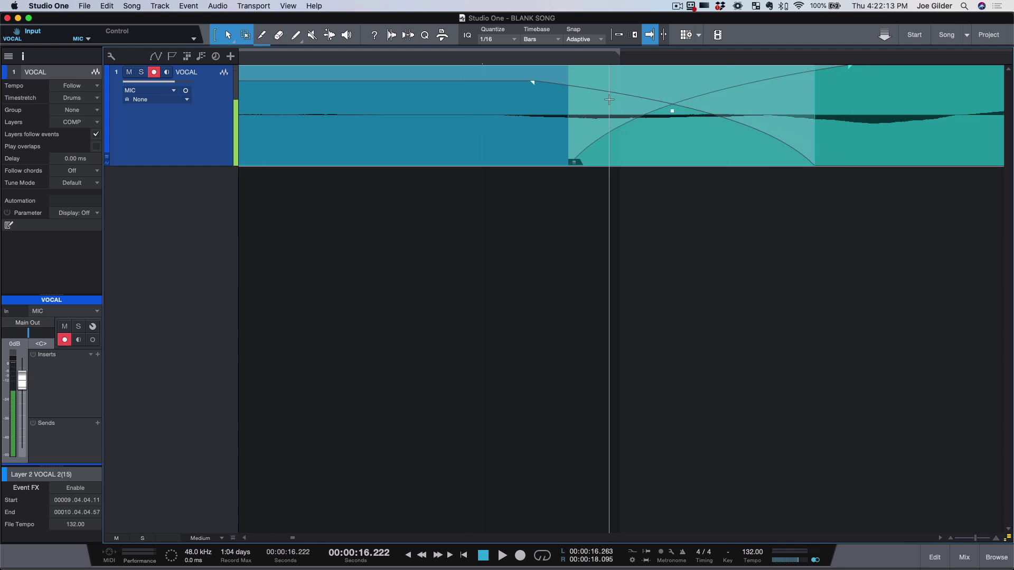
pyautogui.scroll(-10, 609, 100)
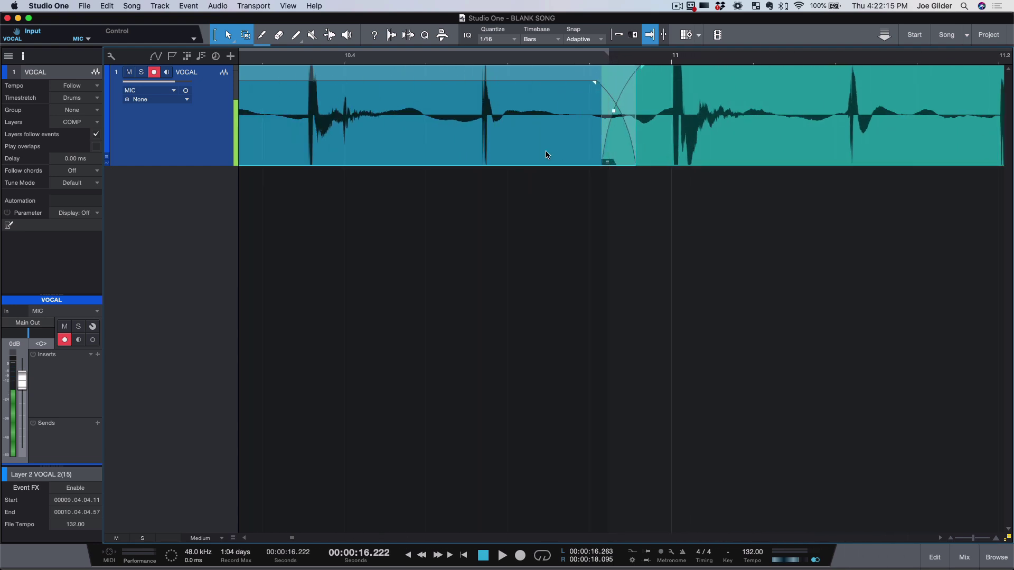
pyautogui.scroll(-15, 546, 155)
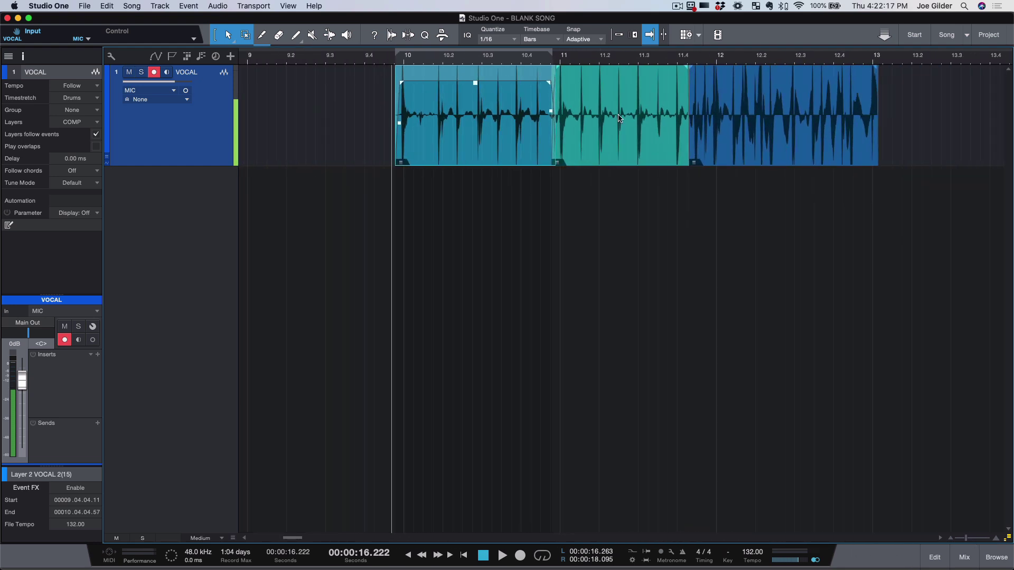
# Step: Move the second comp event onto a new track below VOCAL, keeping its time position
pyautogui.click(596, 144)
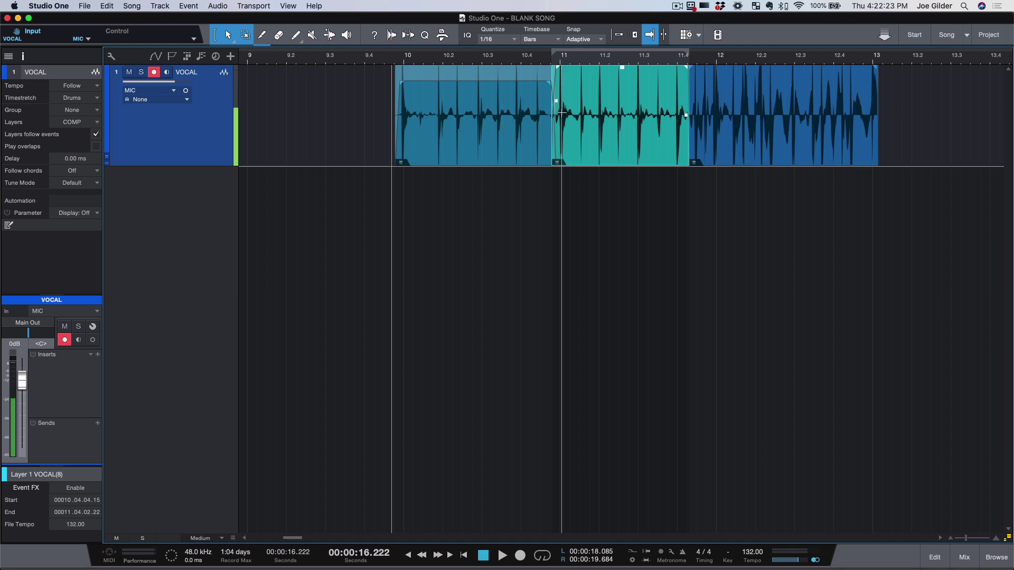
pyautogui.scroll(10, 562, 112)
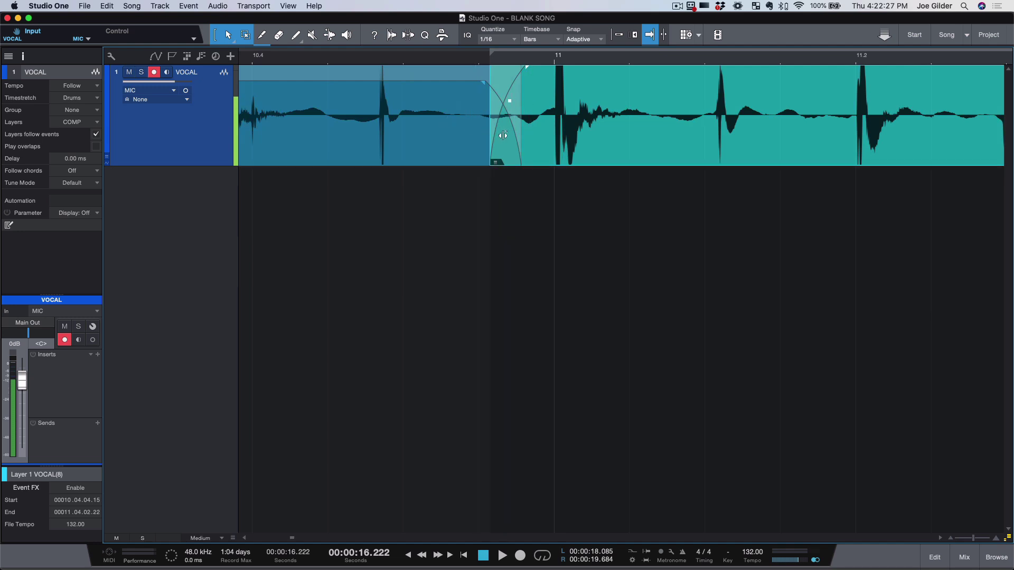
pyautogui.scroll(-1, 645, 92)
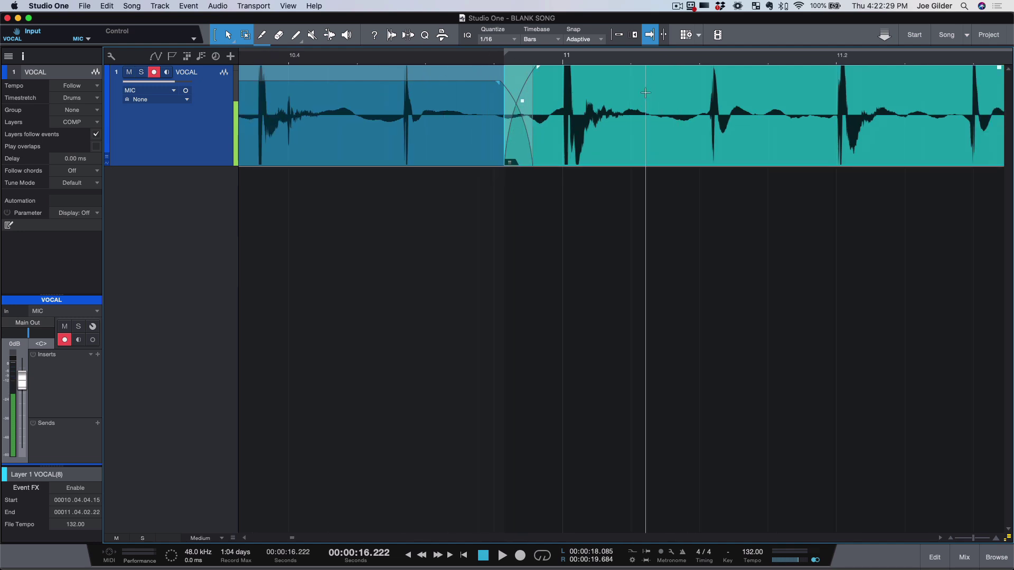
pyautogui.scroll(-3, 645, 92)
pyautogui.hscroll(4, 646, 92)
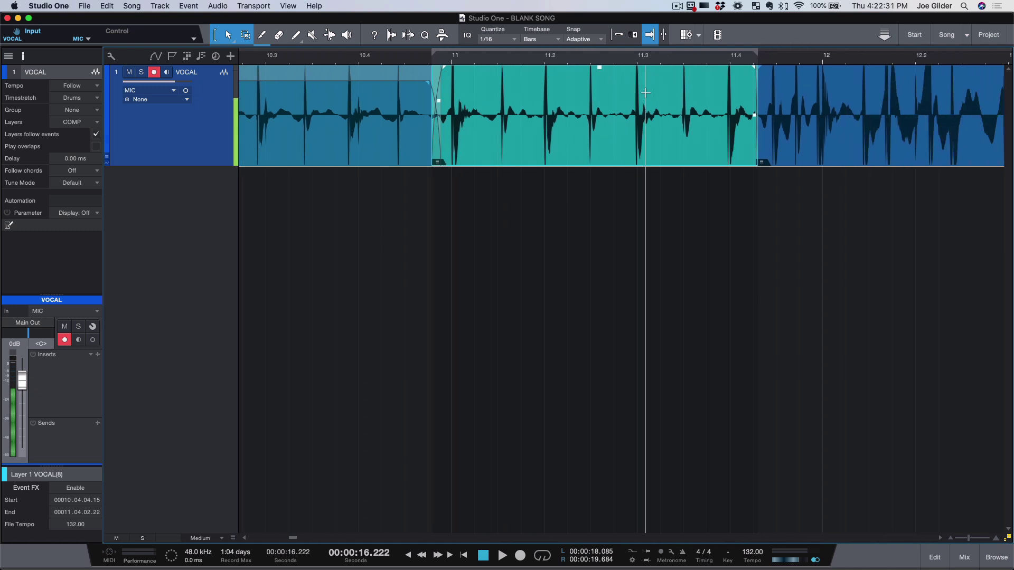
pyautogui.scroll(-2, 643, 136)
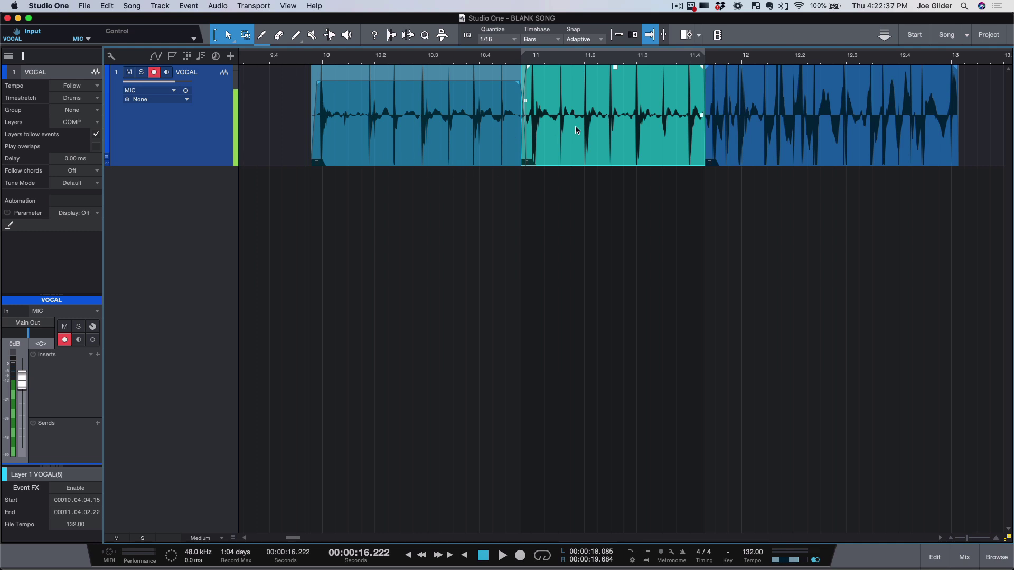
pyautogui.moveTo(571, 155); pyautogui.dragTo(571, 256)
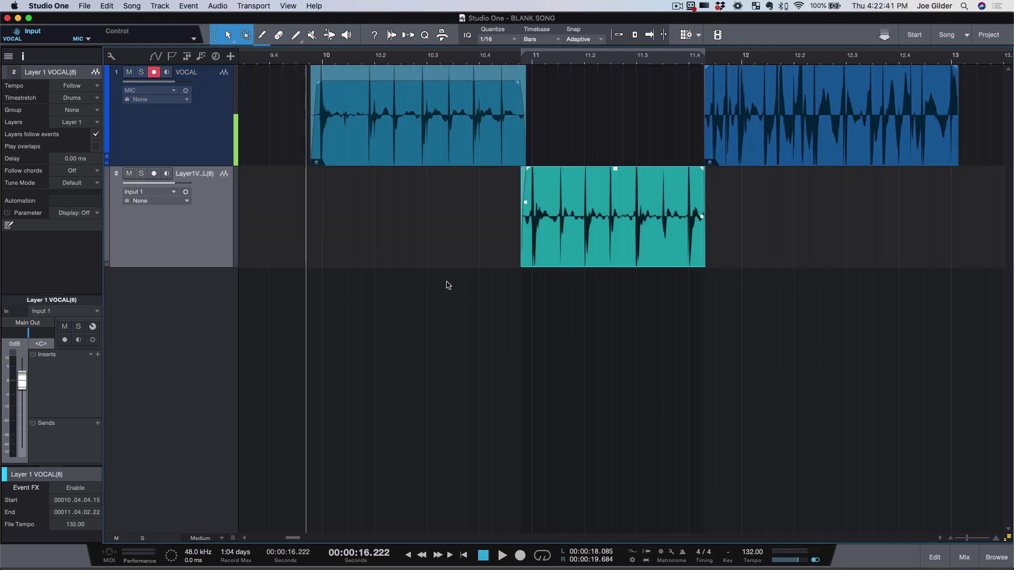
# Step: Copy the first comp event to the same time position on the second track, and inspect both starts for alignment
pyautogui.click(418, 143)
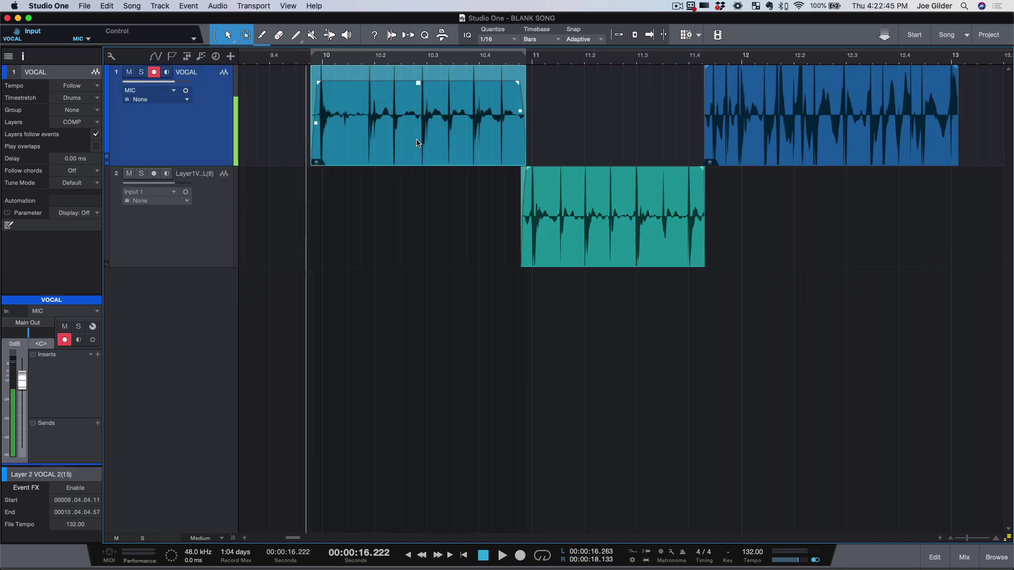
pyautogui.press('alt')
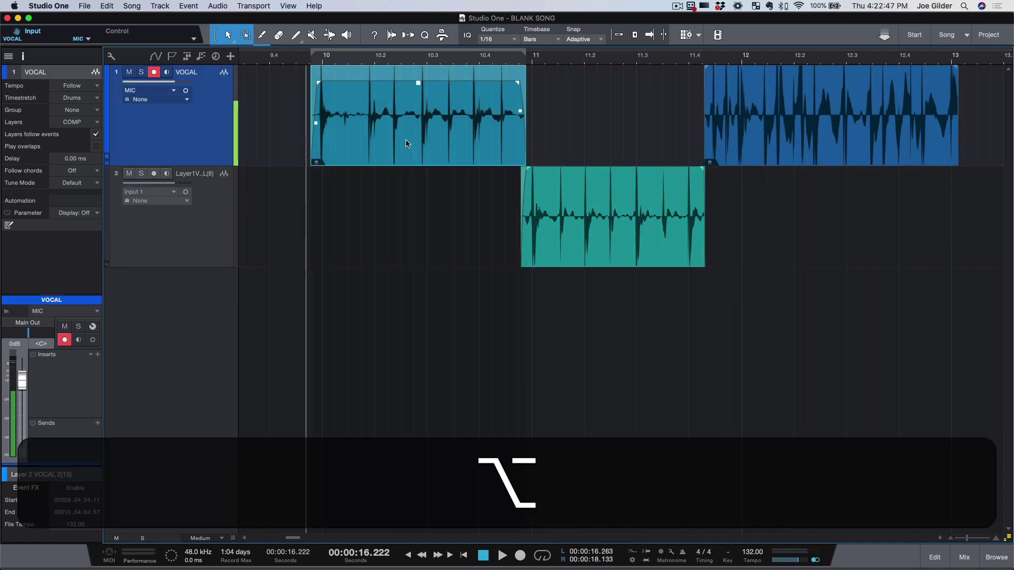
pyautogui.moveTo(406, 144); pyautogui.dragTo(410, 215)
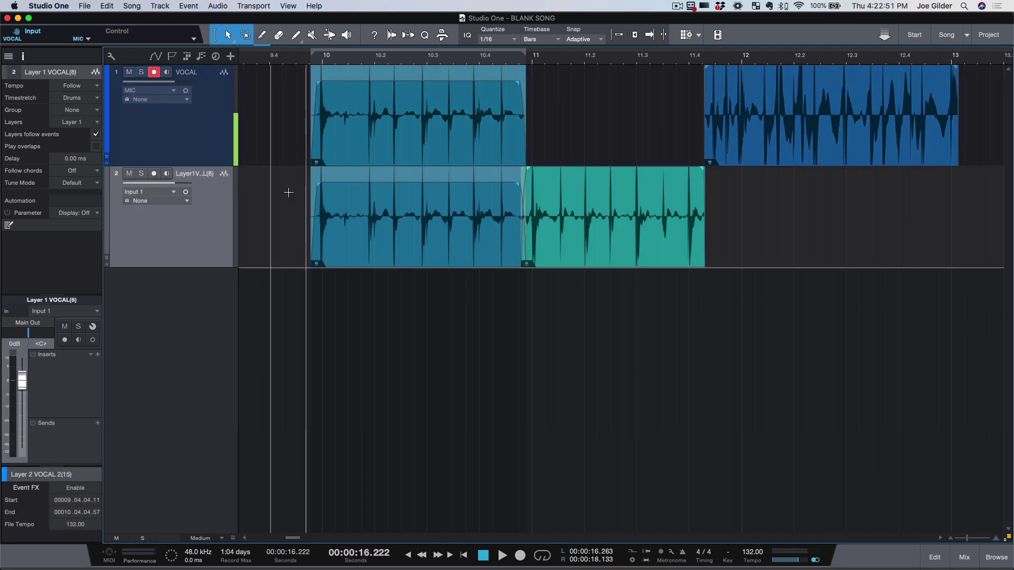
pyautogui.scroll(5, 289, 193)
pyautogui.scroll(1, 288, 193)
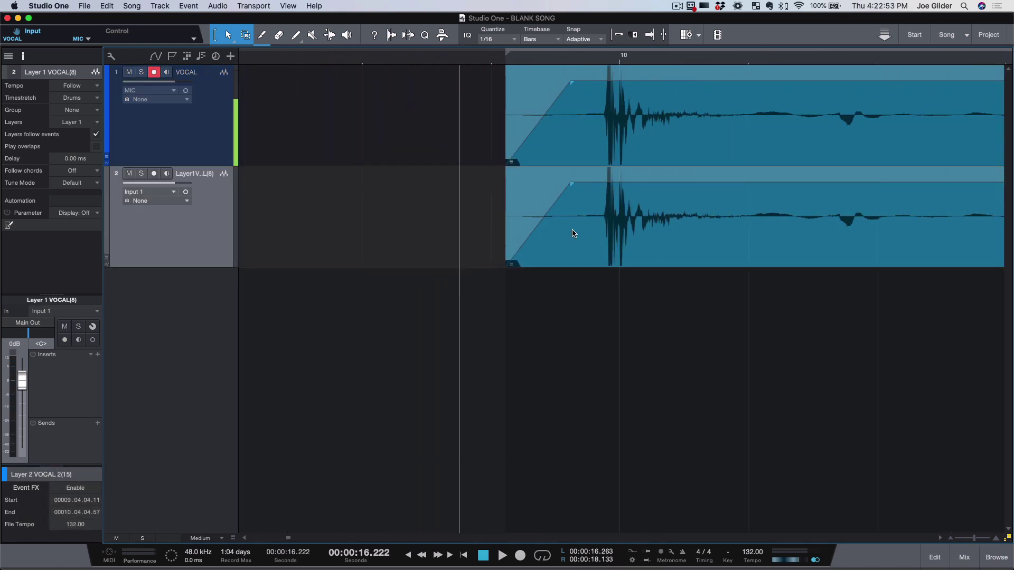
pyautogui.scroll(-5, 575, 237)
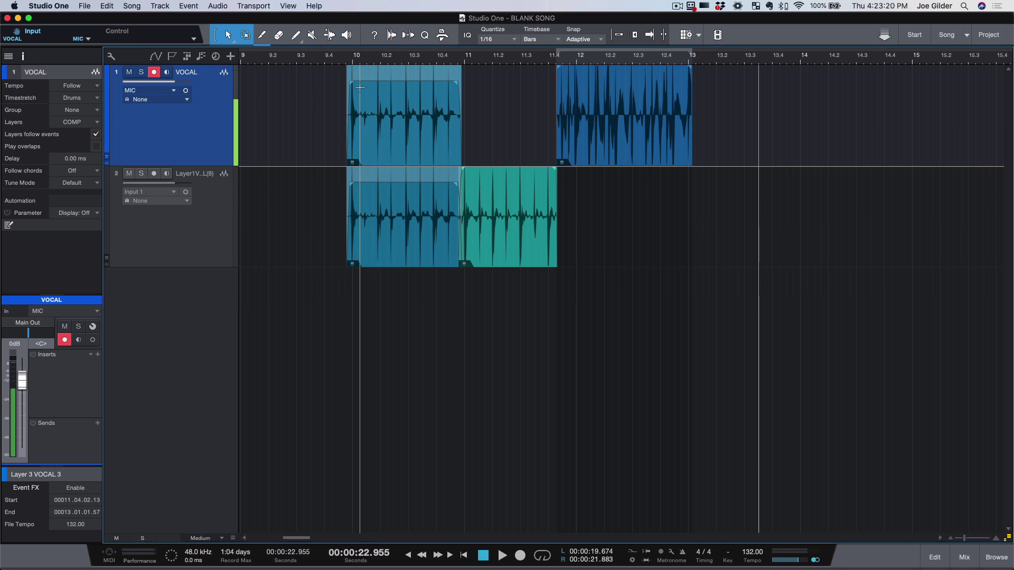
# Step: Try deleting the range from just after bar 10 to just past beat 10.4 on both tracks, and undo it
pyautogui.moveTo(359, 86); pyautogui.dragTo(442, 229)
pyautogui.press('BackSpace')
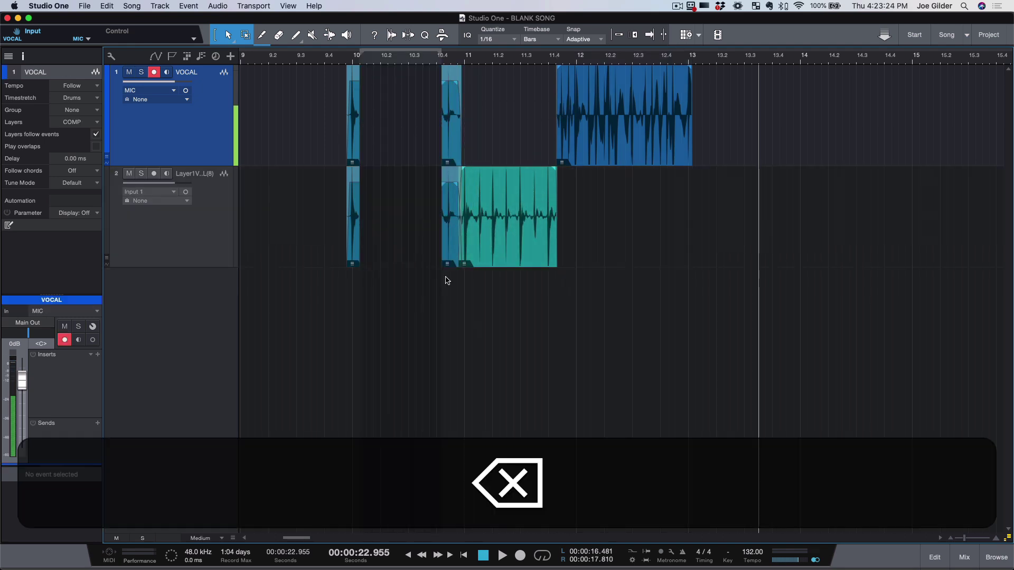
pyautogui.press('super+z')
# Step: Try moving and copying the selected two-track range to just before bar 14, undoing each attempt
pyautogui.moveTo(412, 224); pyautogui.dragTo(834, 232)
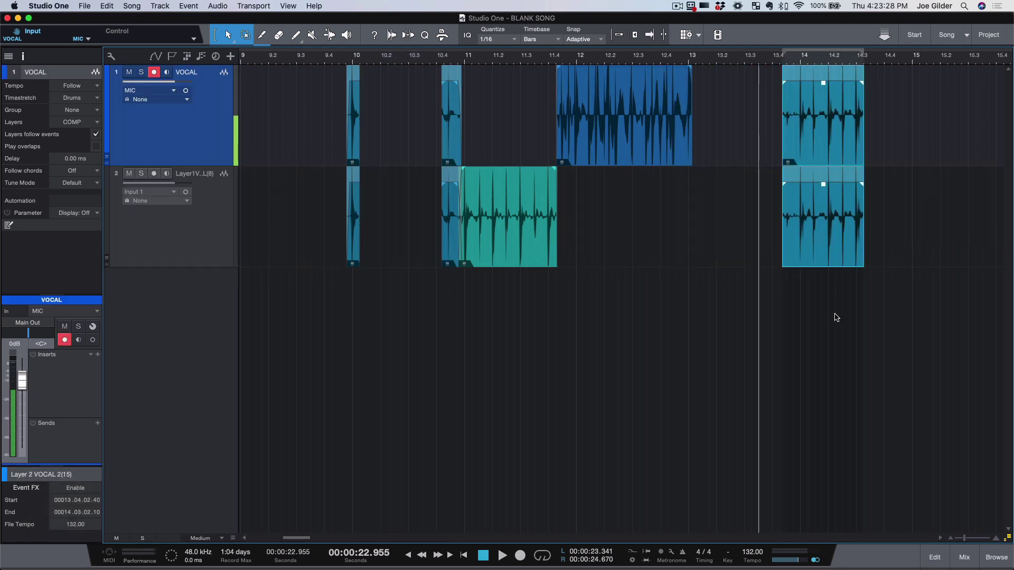
pyautogui.press('super+z')
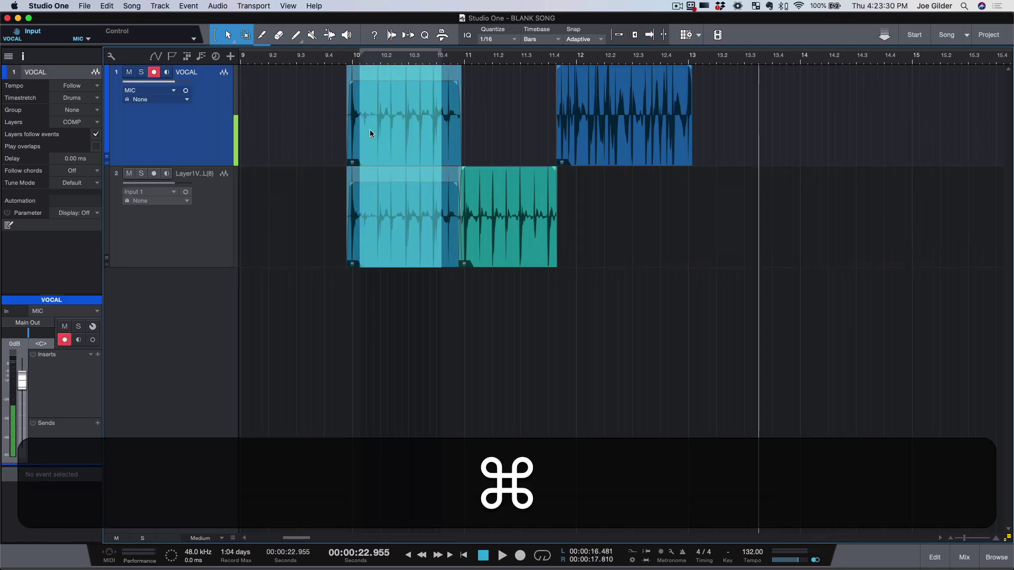
pyautogui.moveTo(388, 140); pyautogui.dragTo(803, 157)
pyautogui.press('alt')
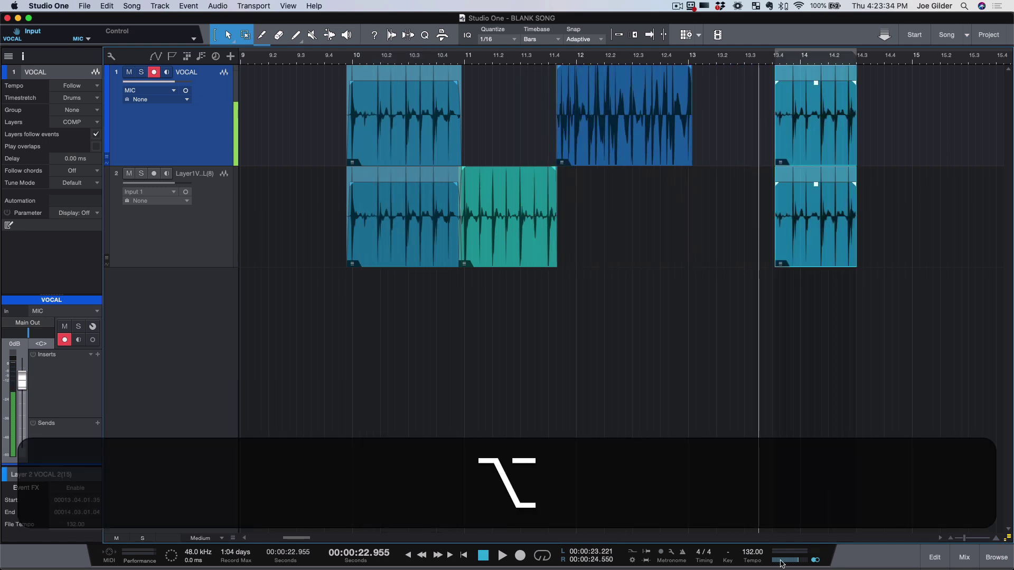
pyautogui.press('super+z')
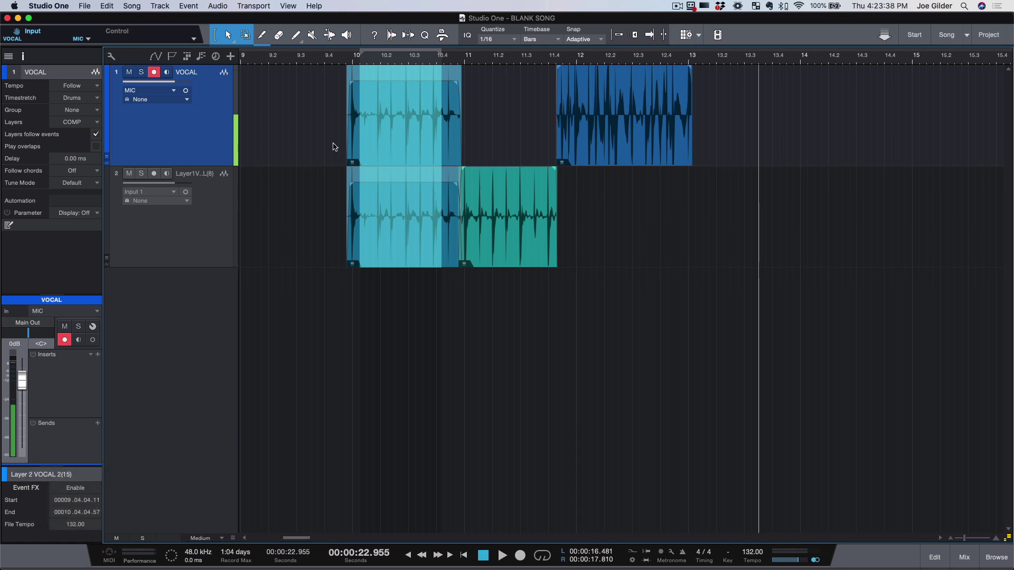
# Step: Select a range across both tracks from after beat 10.2 past bar 13, and select all four events individually before clearing the selection
pyautogui.click(387, 94)
pyautogui.moveTo(387, 94); pyautogui.dragTo(705, 185)
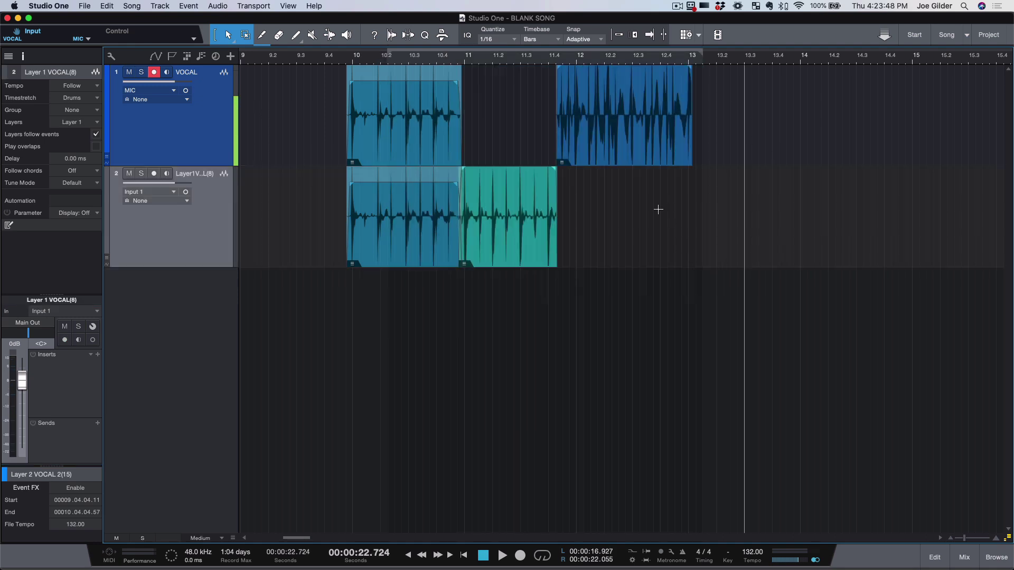
pyautogui.click(377, 248)
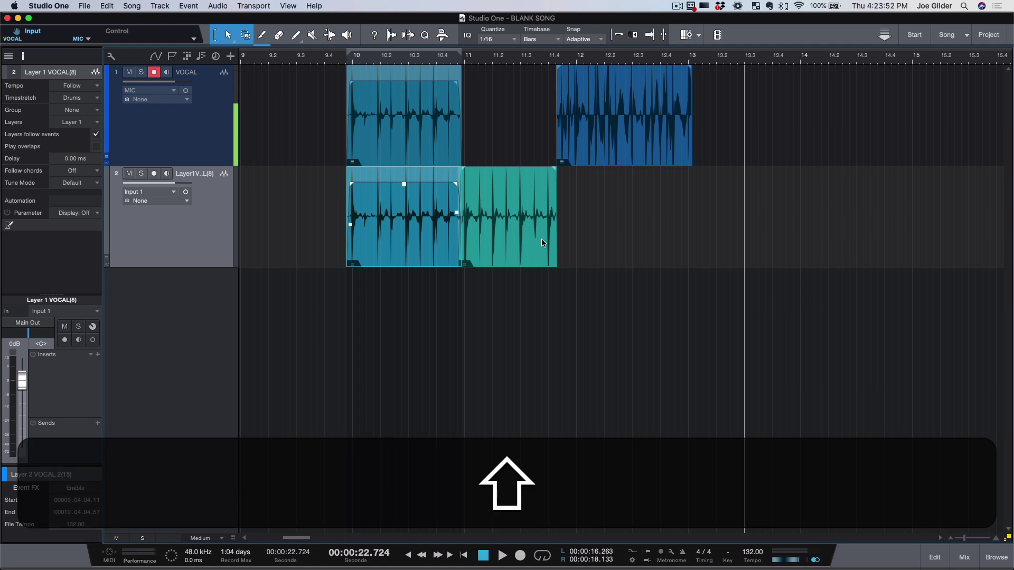
pyautogui.keyDown('shift'); pyautogui.click(543, 242); pyautogui.keyUp('shift')
pyautogui.keyDown('shift'); pyautogui.click(407, 144); pyautogui.keyUp('shift')
pyautogui.keyDown('shift'); pyautogui.click(600, 138); pyautogui.keyUp('shift')
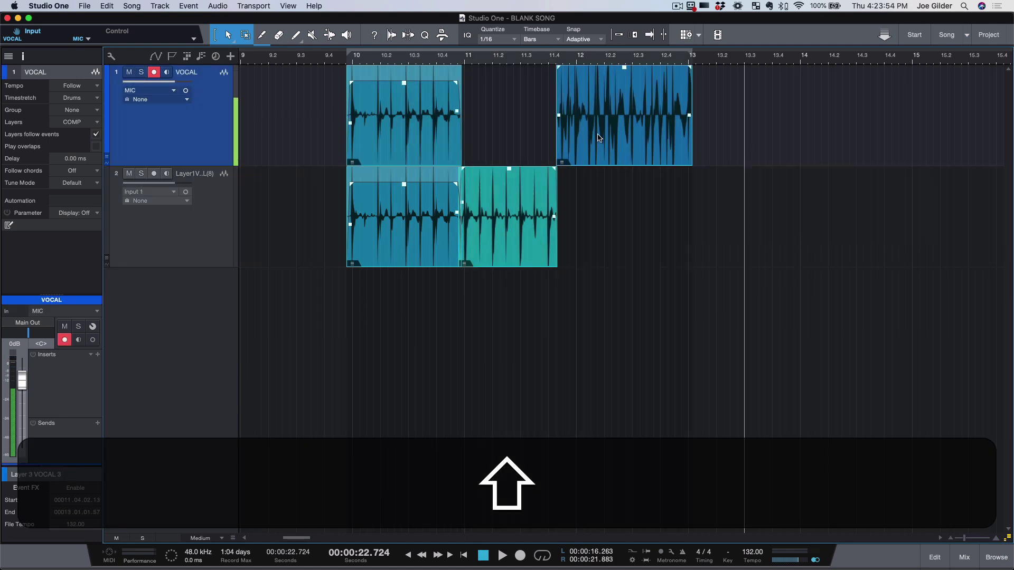
pyautogui.hotkey('shift', 'BackSpace')
pyautogui.press('super+BackSpace')
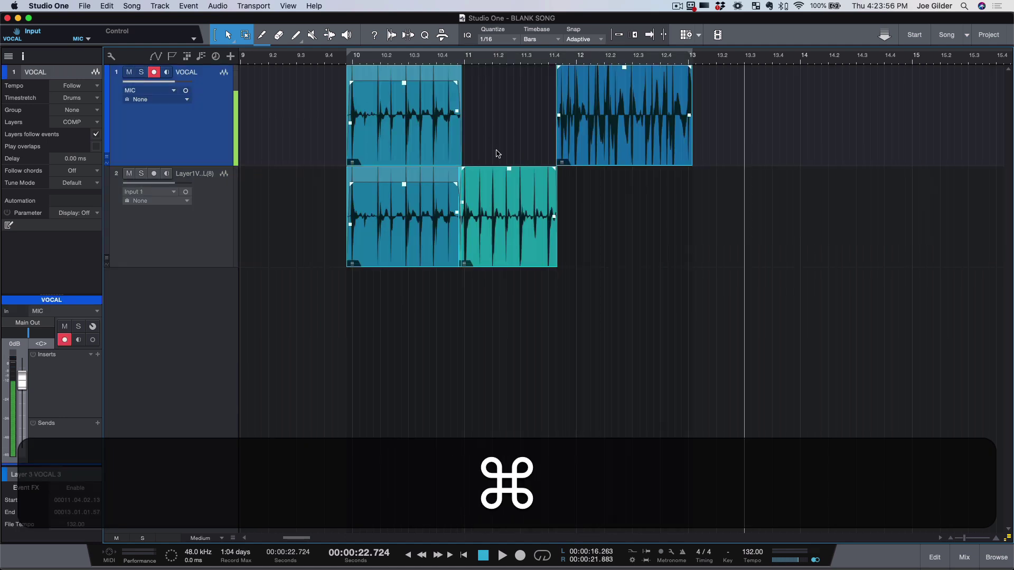
pyautogui.click(315, 250)
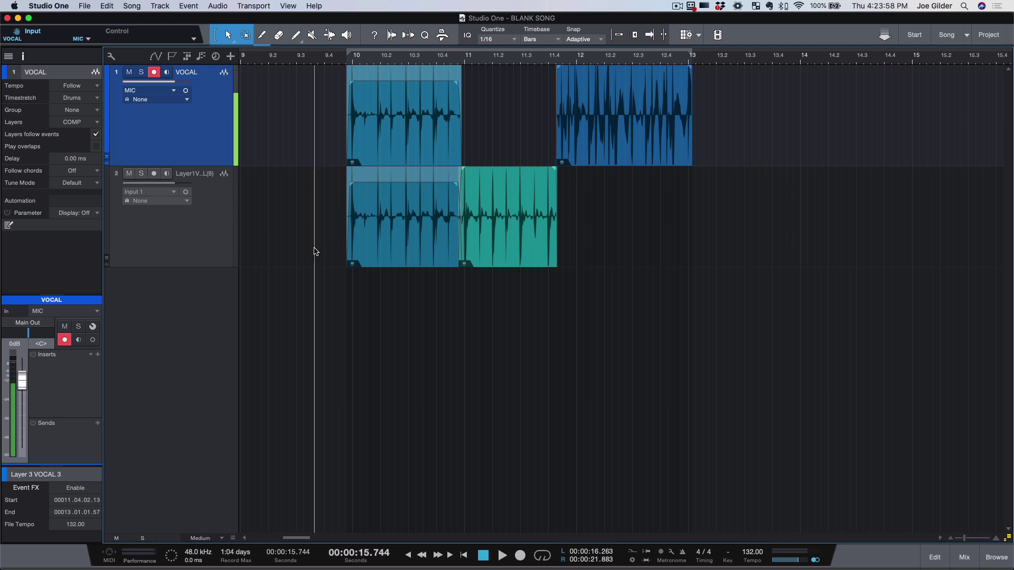
# Step: Try deleting all four events on both tracks together, and undo the deletion
pyautogui.moveTo(312, 369); pyautogui.dragTo(615, 66)
pyautogui.press('BackSpace')
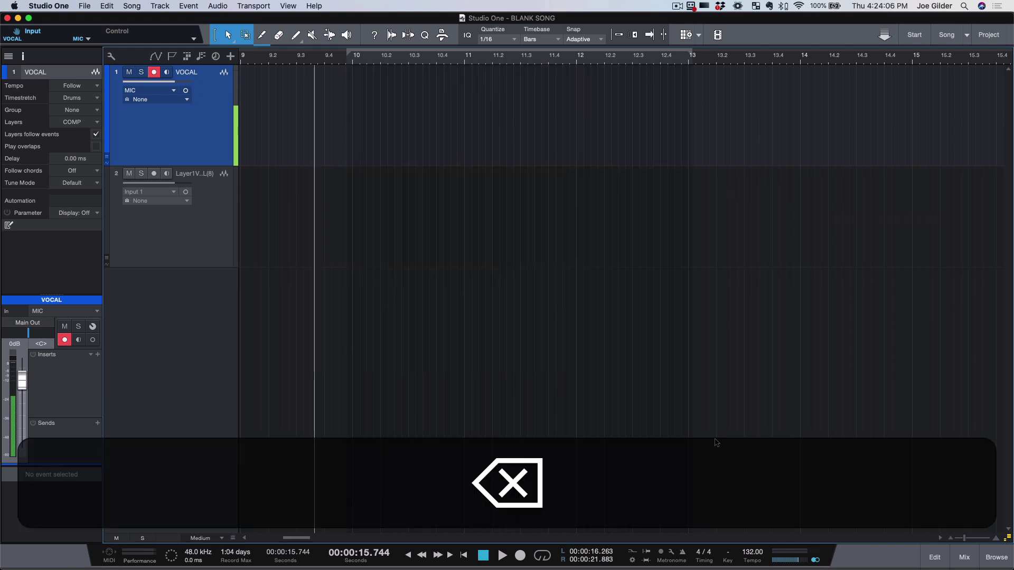
pyautogui.press('super+z')
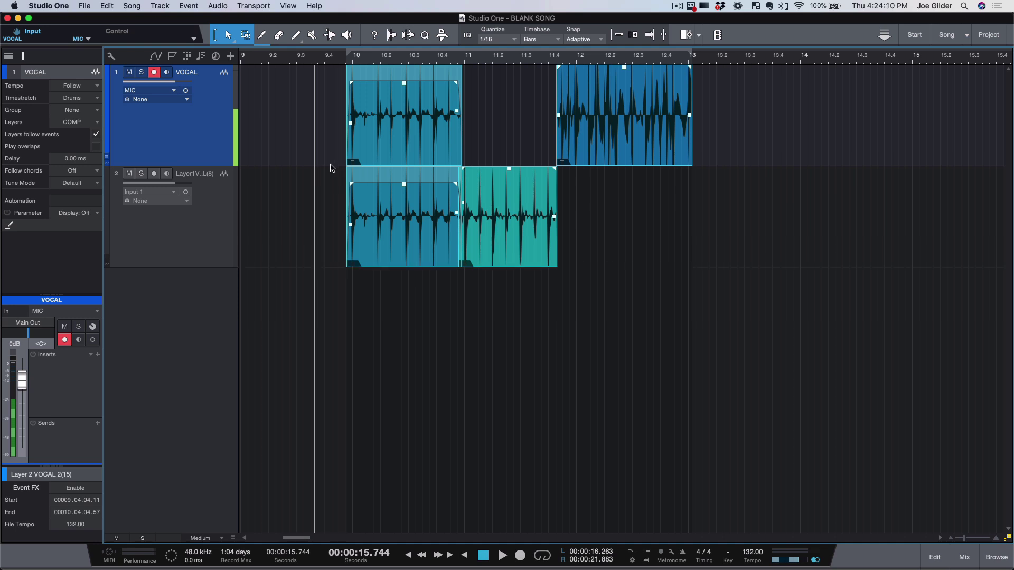
# Step: Try deleting the range from beat 9.4 to between beats 12.2 and 12.3 on both tracks, and undo it
pyautogui.moveTo(325, 180); pyautogui.dragTo(625, 111)
pyautogui.press('BackSpace')
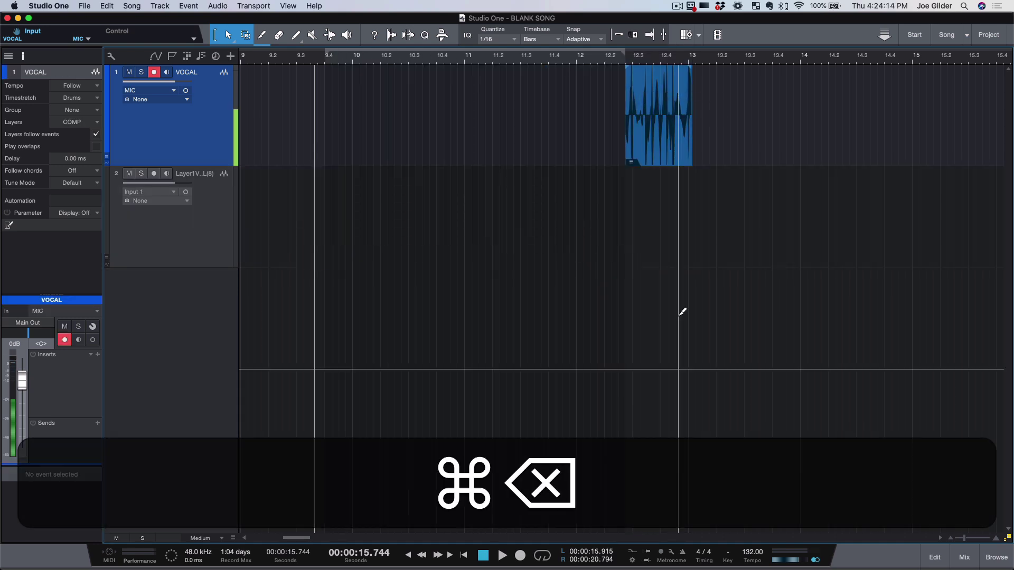
pyautogui.press('super+z')
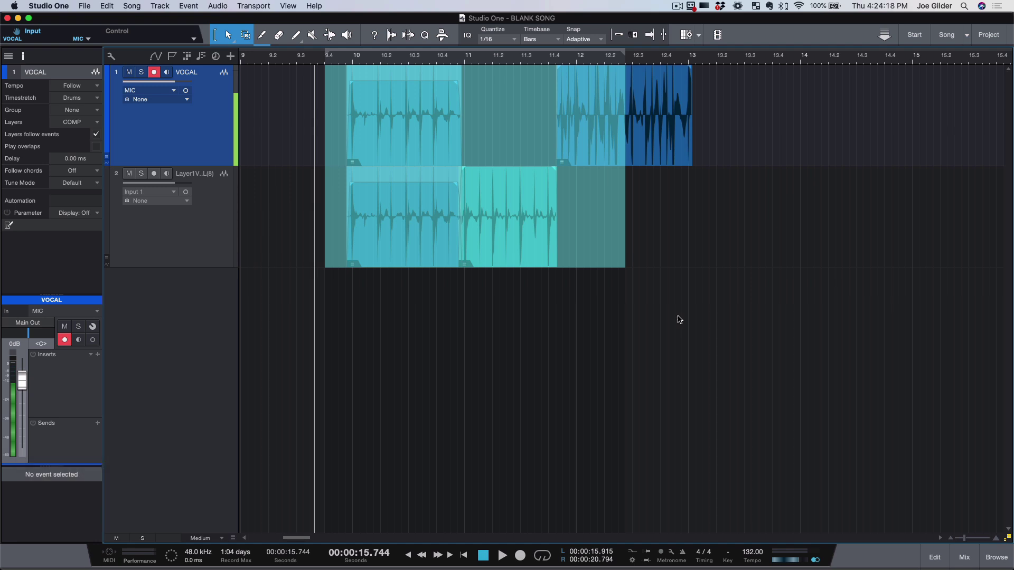
# Step: Split the second track's green event between beats 11.2 and 11.3, and slip the first part's audio slightly later
pyautogui.click(434, 133)
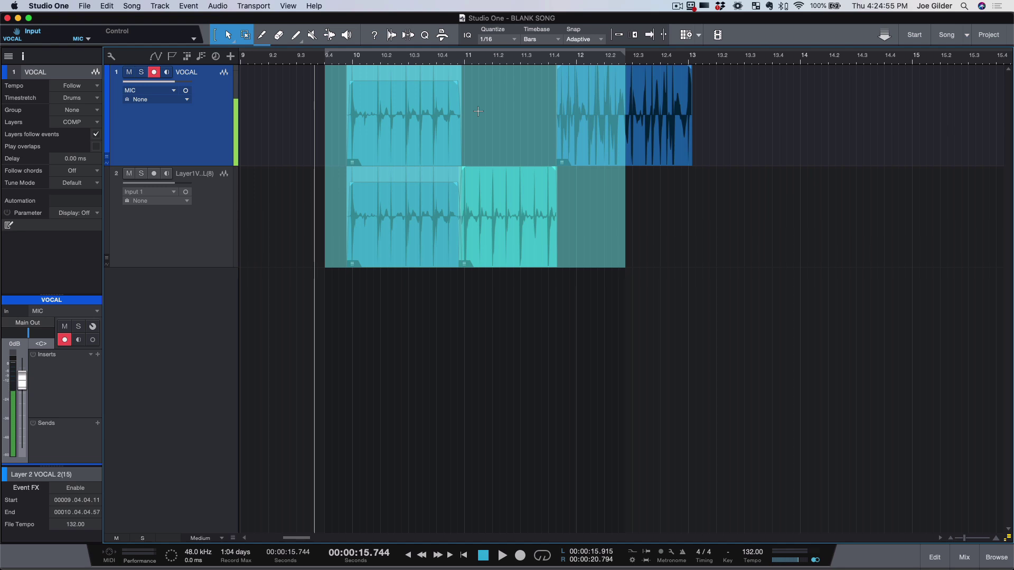
pyautogui.keyDown('super'); pyautogui.click(515, 188); pyautogui.keyUp('super')
pyautogui.moveTo(489, 247); pyautogui.dragTo(505, 249)
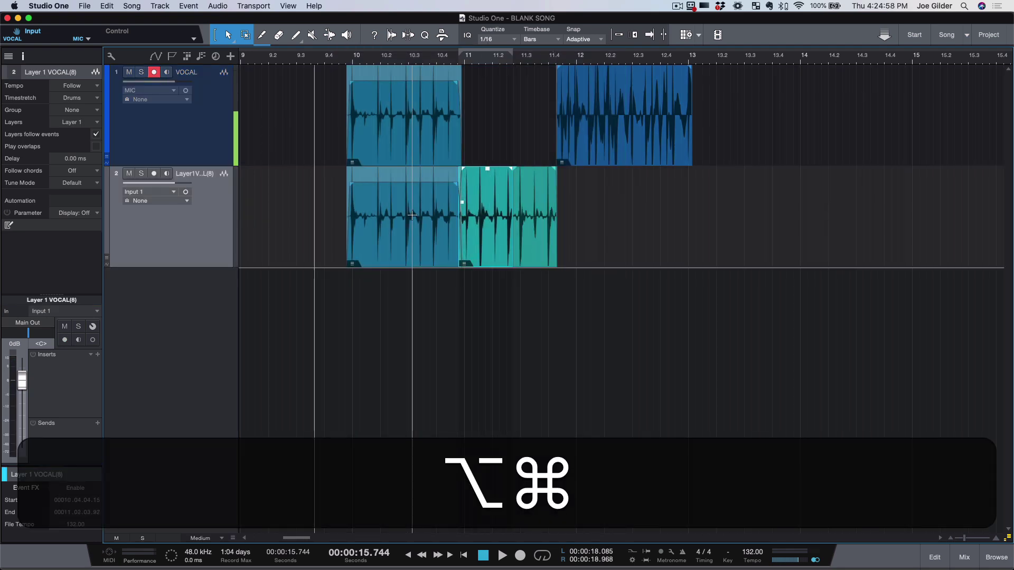
# Step: Slip the audio inside the first event on each track and inside VOCAL's last event, keeping the event edges in place
pyautogui.moveTo(408, 235); pyautogui.dragTo(423, 236)
pyautogui.click(394, 160)
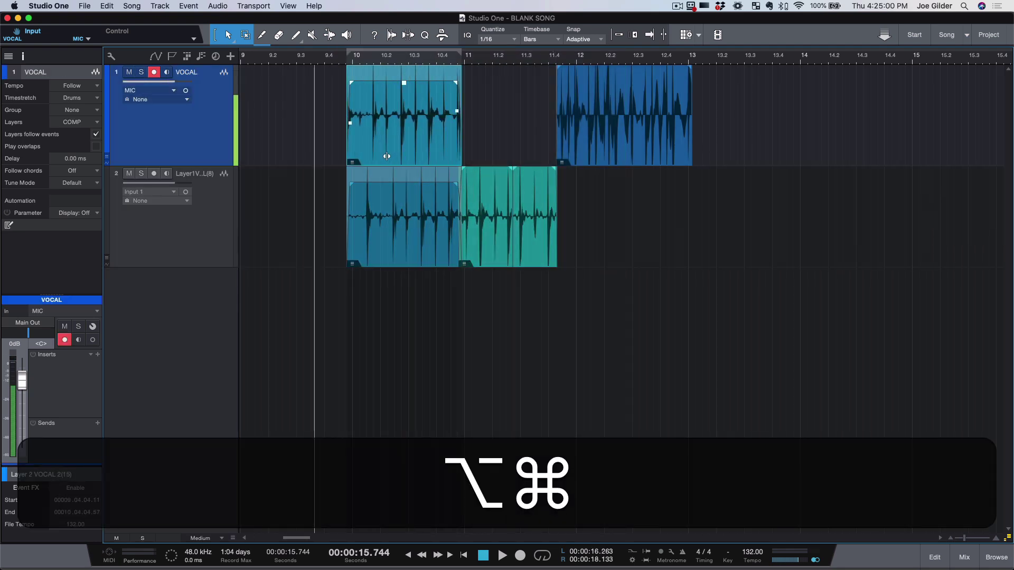
pyautogui.click(597, 150)
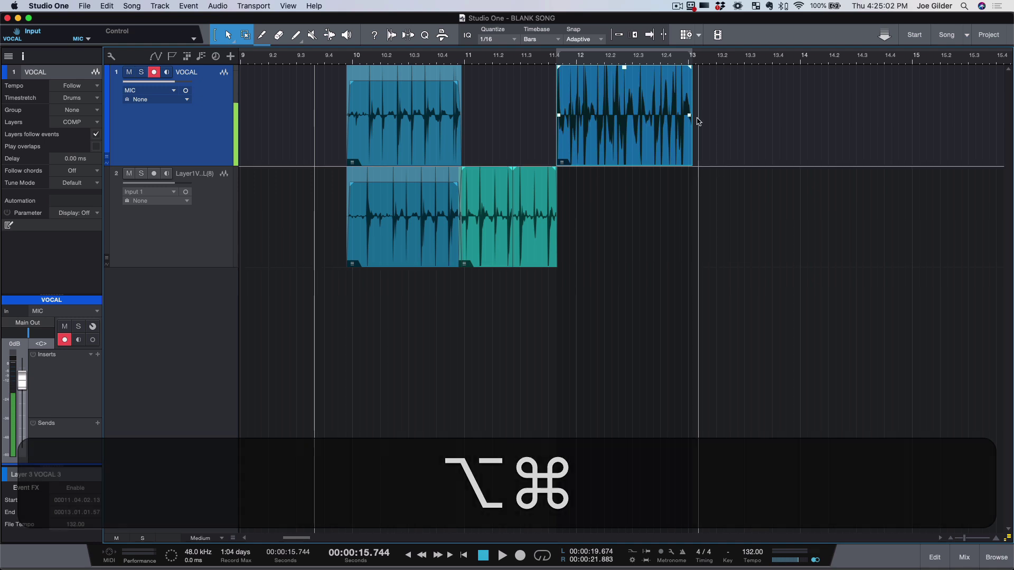
pyautogui.scroll(-2, 676, 215)
pyautogui.scroll(4, 677, 215)
pyautogui.keyDown('alt'); pyautogui.keyDown('super'); pyautogui.click(677, 215); pyautogui.keyUp('super'); pyautogui.keyUp('alt')
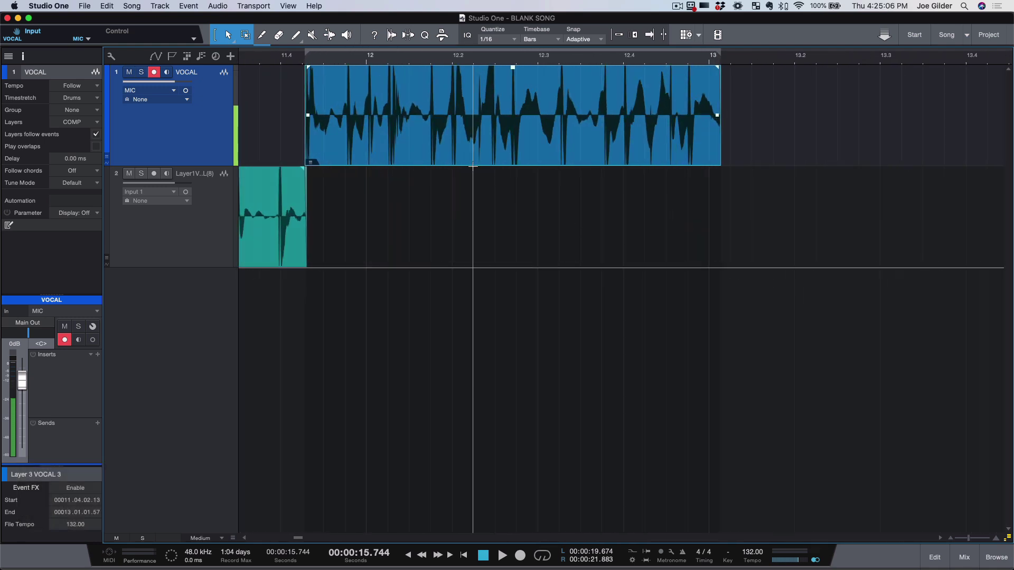
pyautogui.scroll(-3, 473, 182)
pyautogui.hscroll(-2, 464, 185)
pyautogui.hscroll(-3, 475, 196)
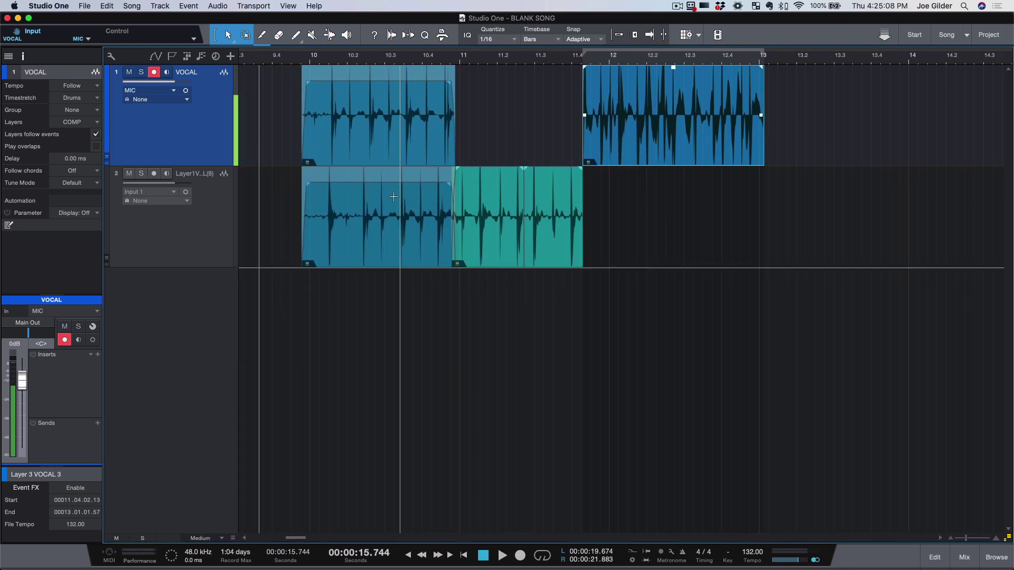